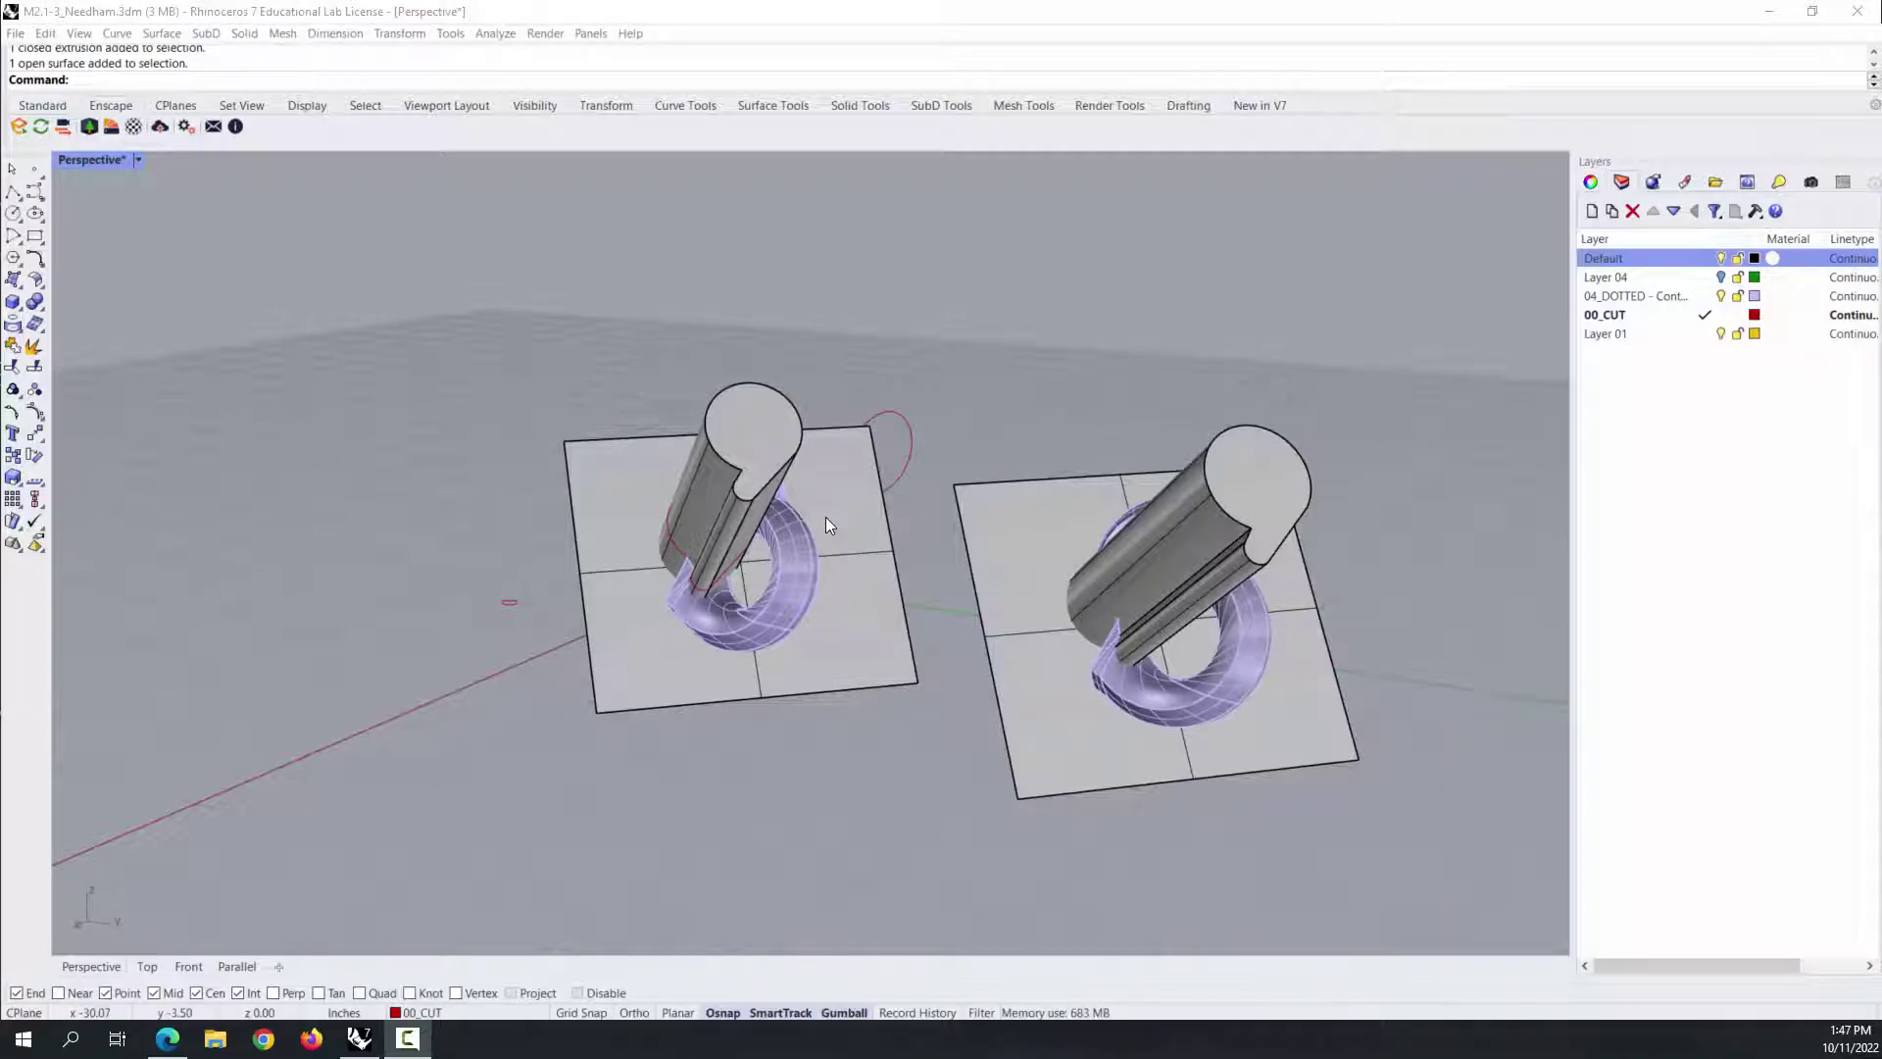
Hide the Default layer to isolate the two twisted ring forms.
{"action": "right_click_drag", "start_coordinate": [825, 515], "coordinate": [1005, 441]}
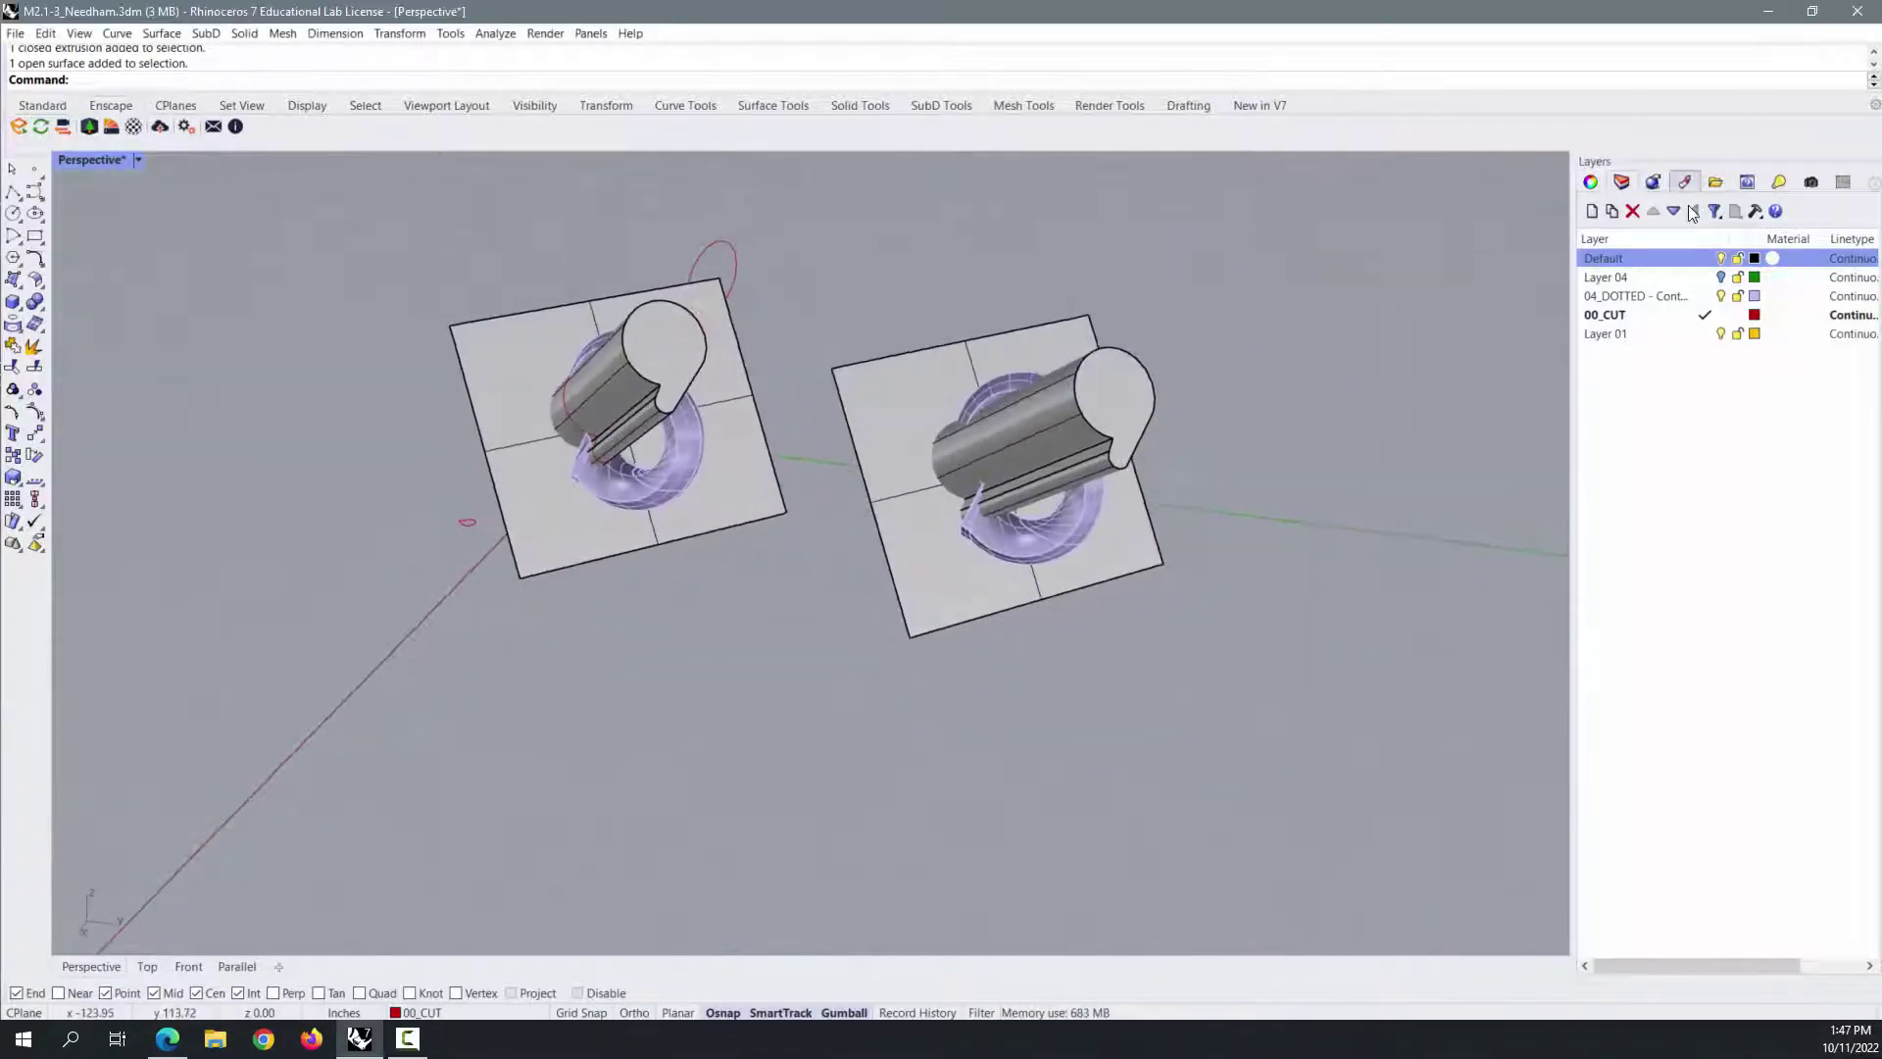
{"action": "left_click", "coordinate": [1721, 259]}
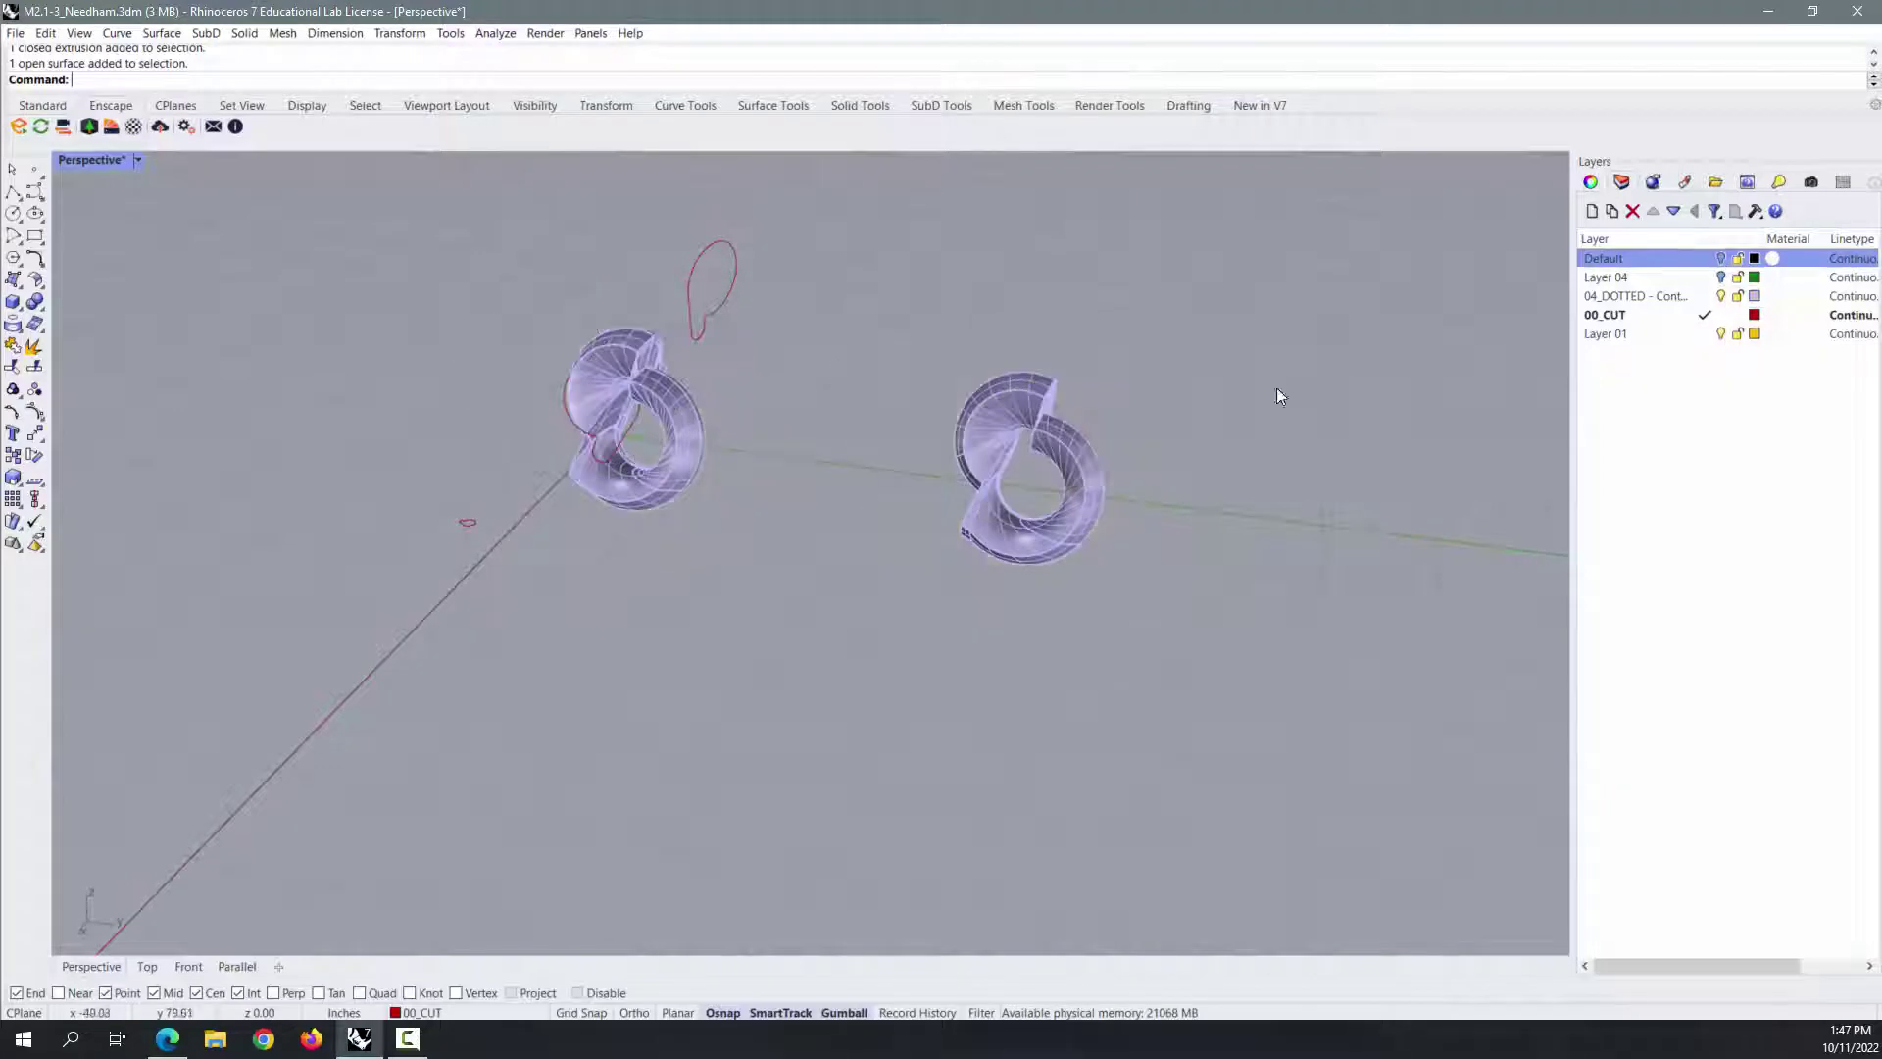
{"action": "scroll", "coordinate": [1068, 404], "scroll_direction": "up", "scroll_amount": 4}
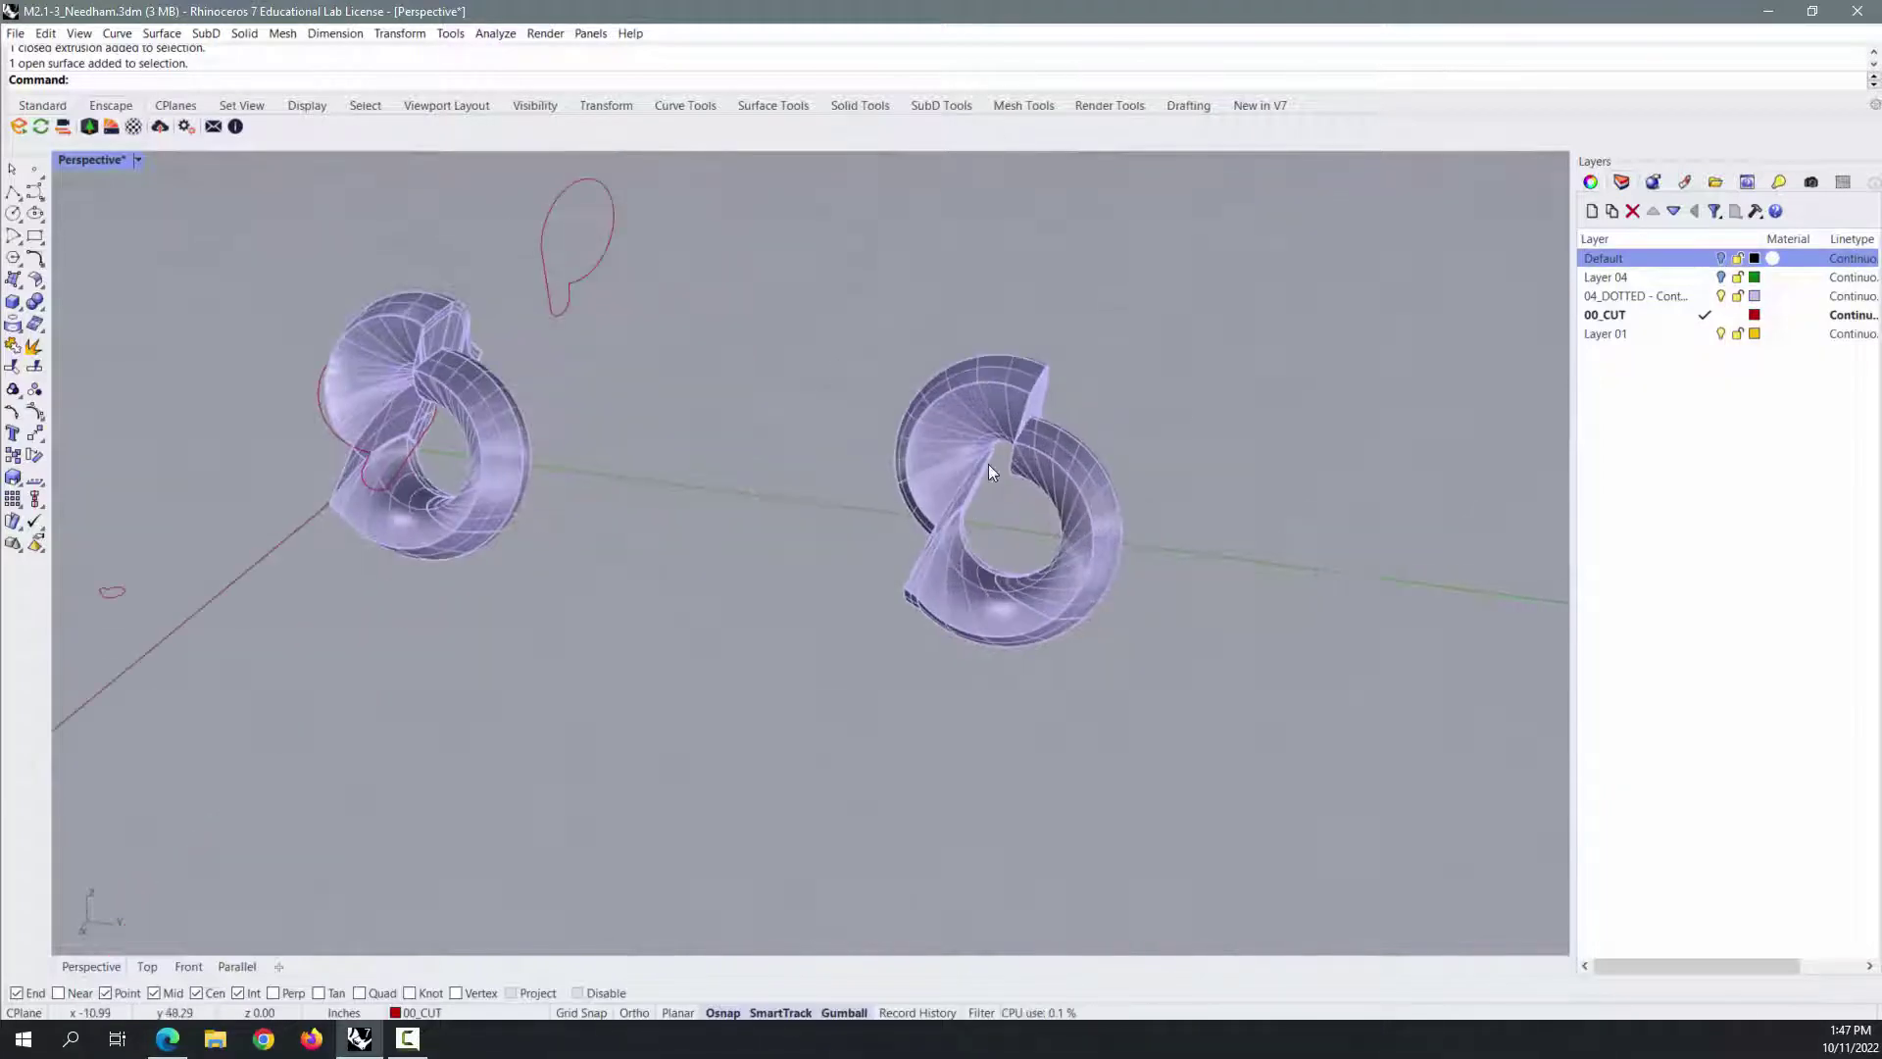
{"action": "right_click_drag", "start_coordinate": [988, 465], "coordinate": [1068, 463]}
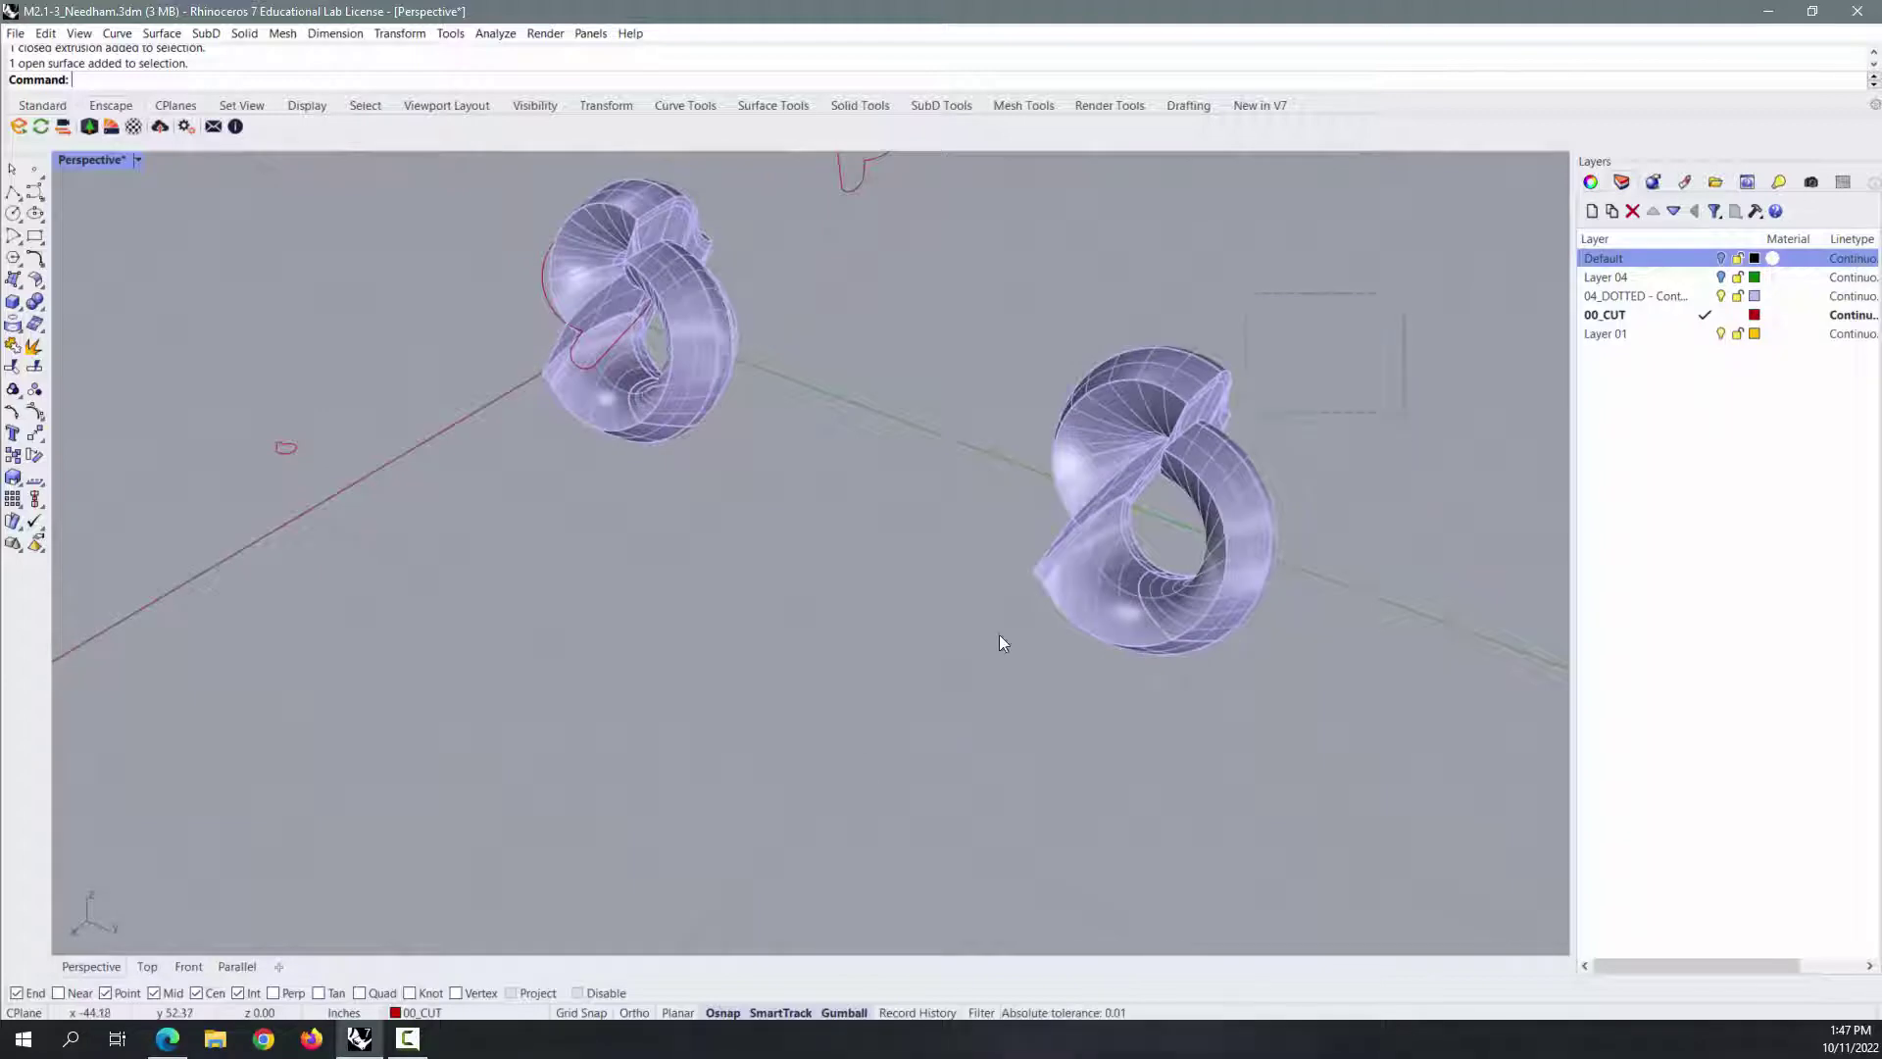
Explode the closed polysurface of the twisted ring without the red profile curves into separate surfaces.
{"action": "left_click_drag", "start_coordinate": [1000, 642], "coordinate": [862, 774]}
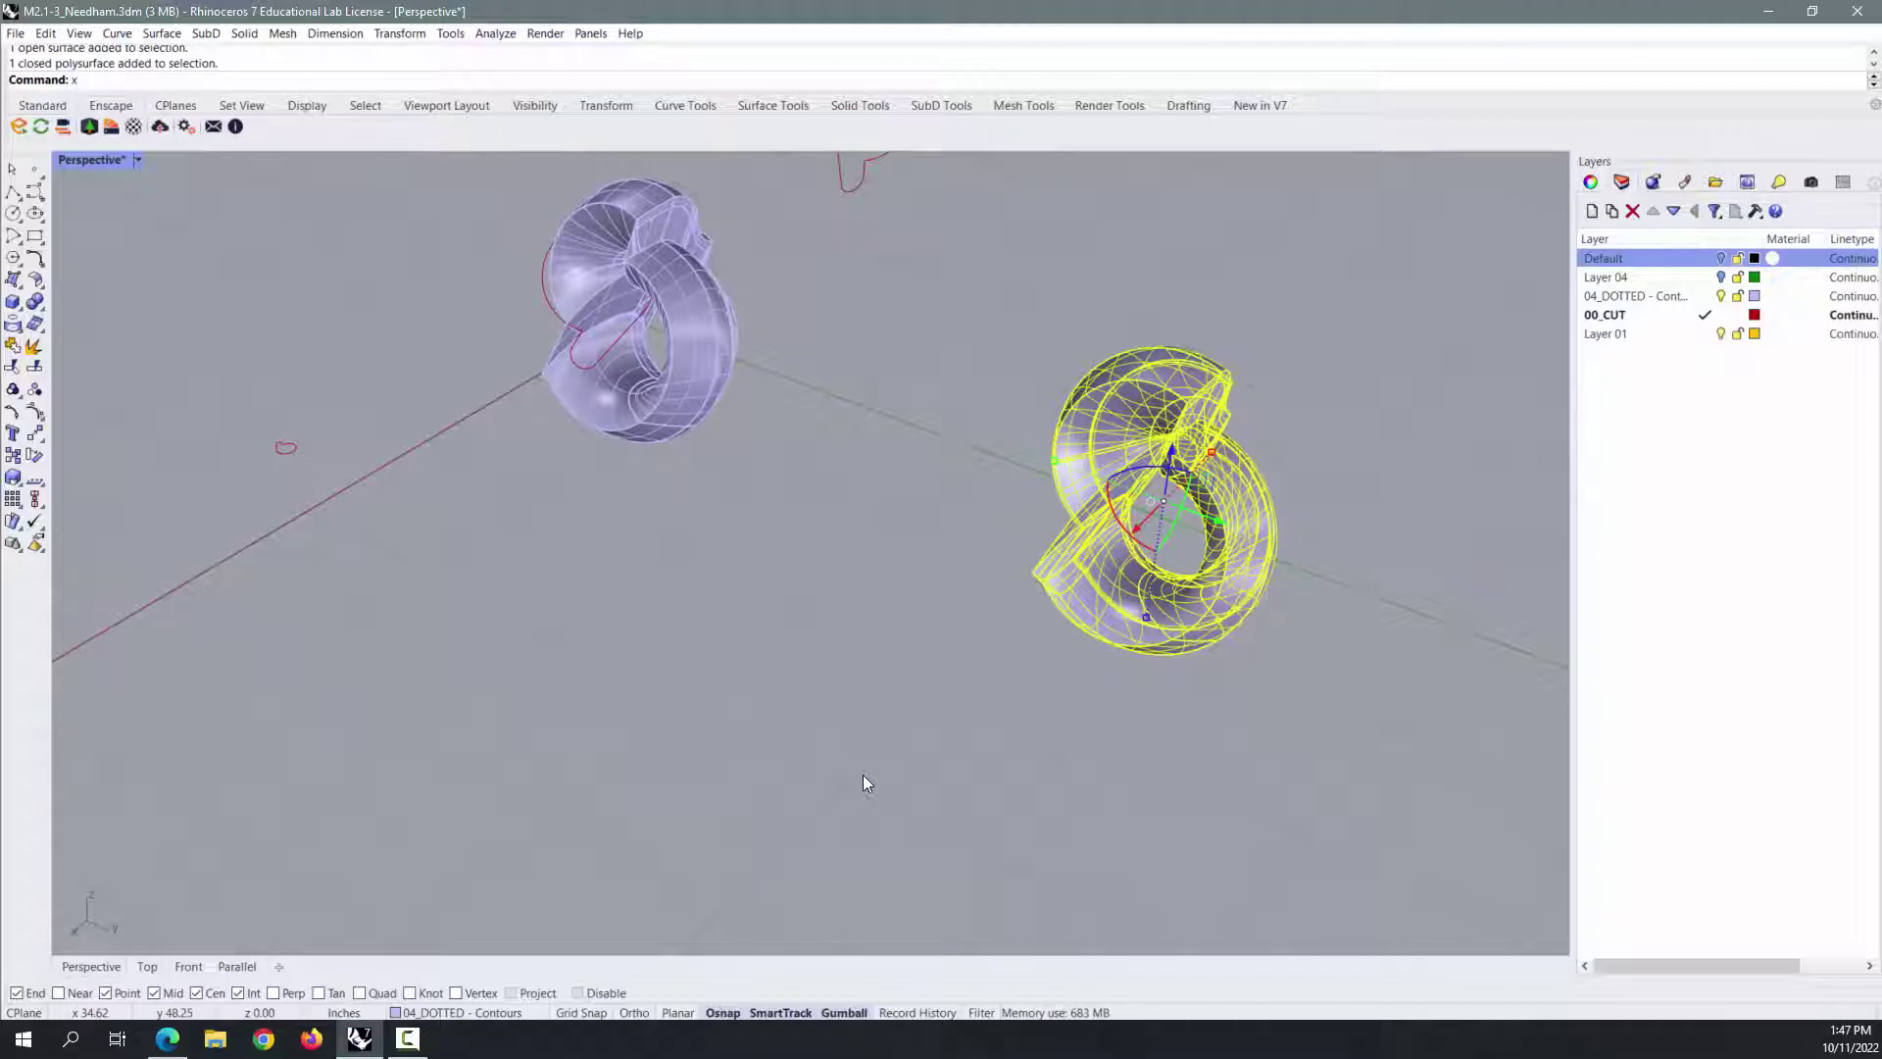
{"action": "key", "text": "Return"}
{"action": "left_click", "coordinate": [1002, 771]}
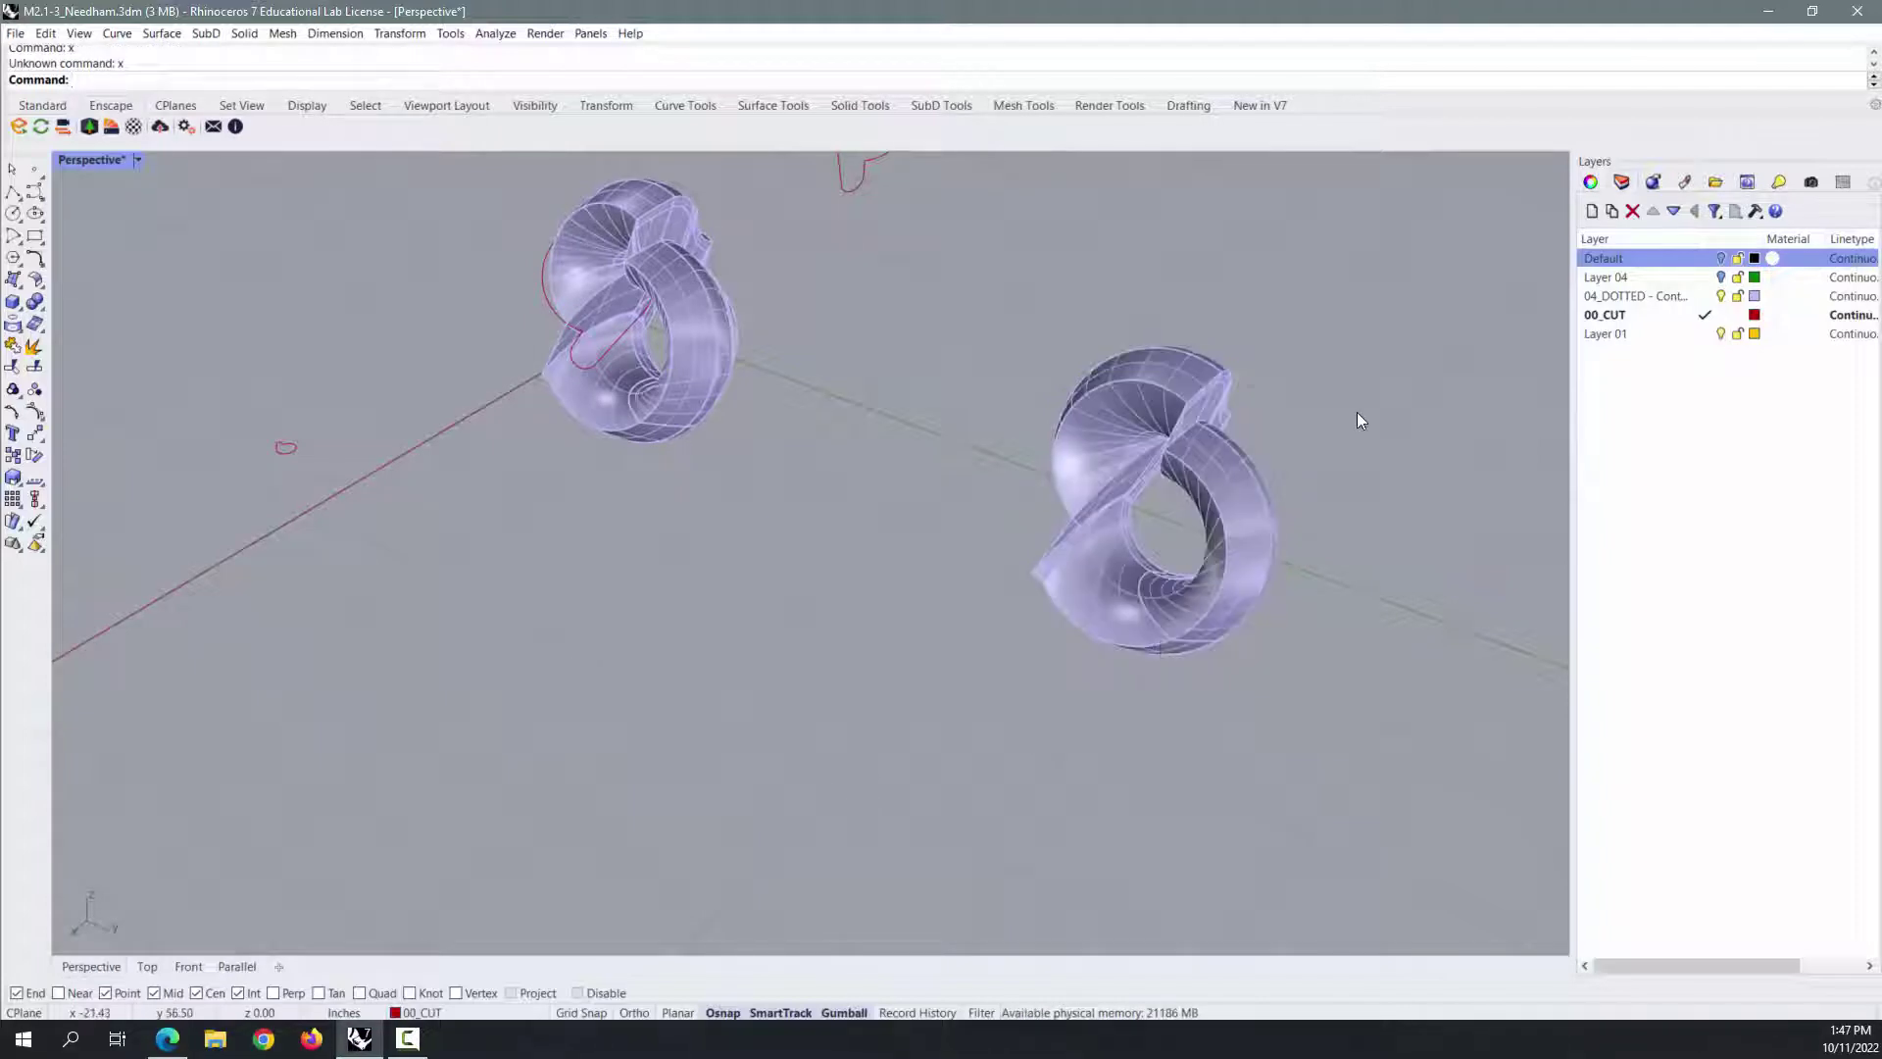
{"action": "left_click", "coordinate": [1196, 643]}
{"action": "left_click", "coordinate": [1324, 597]}
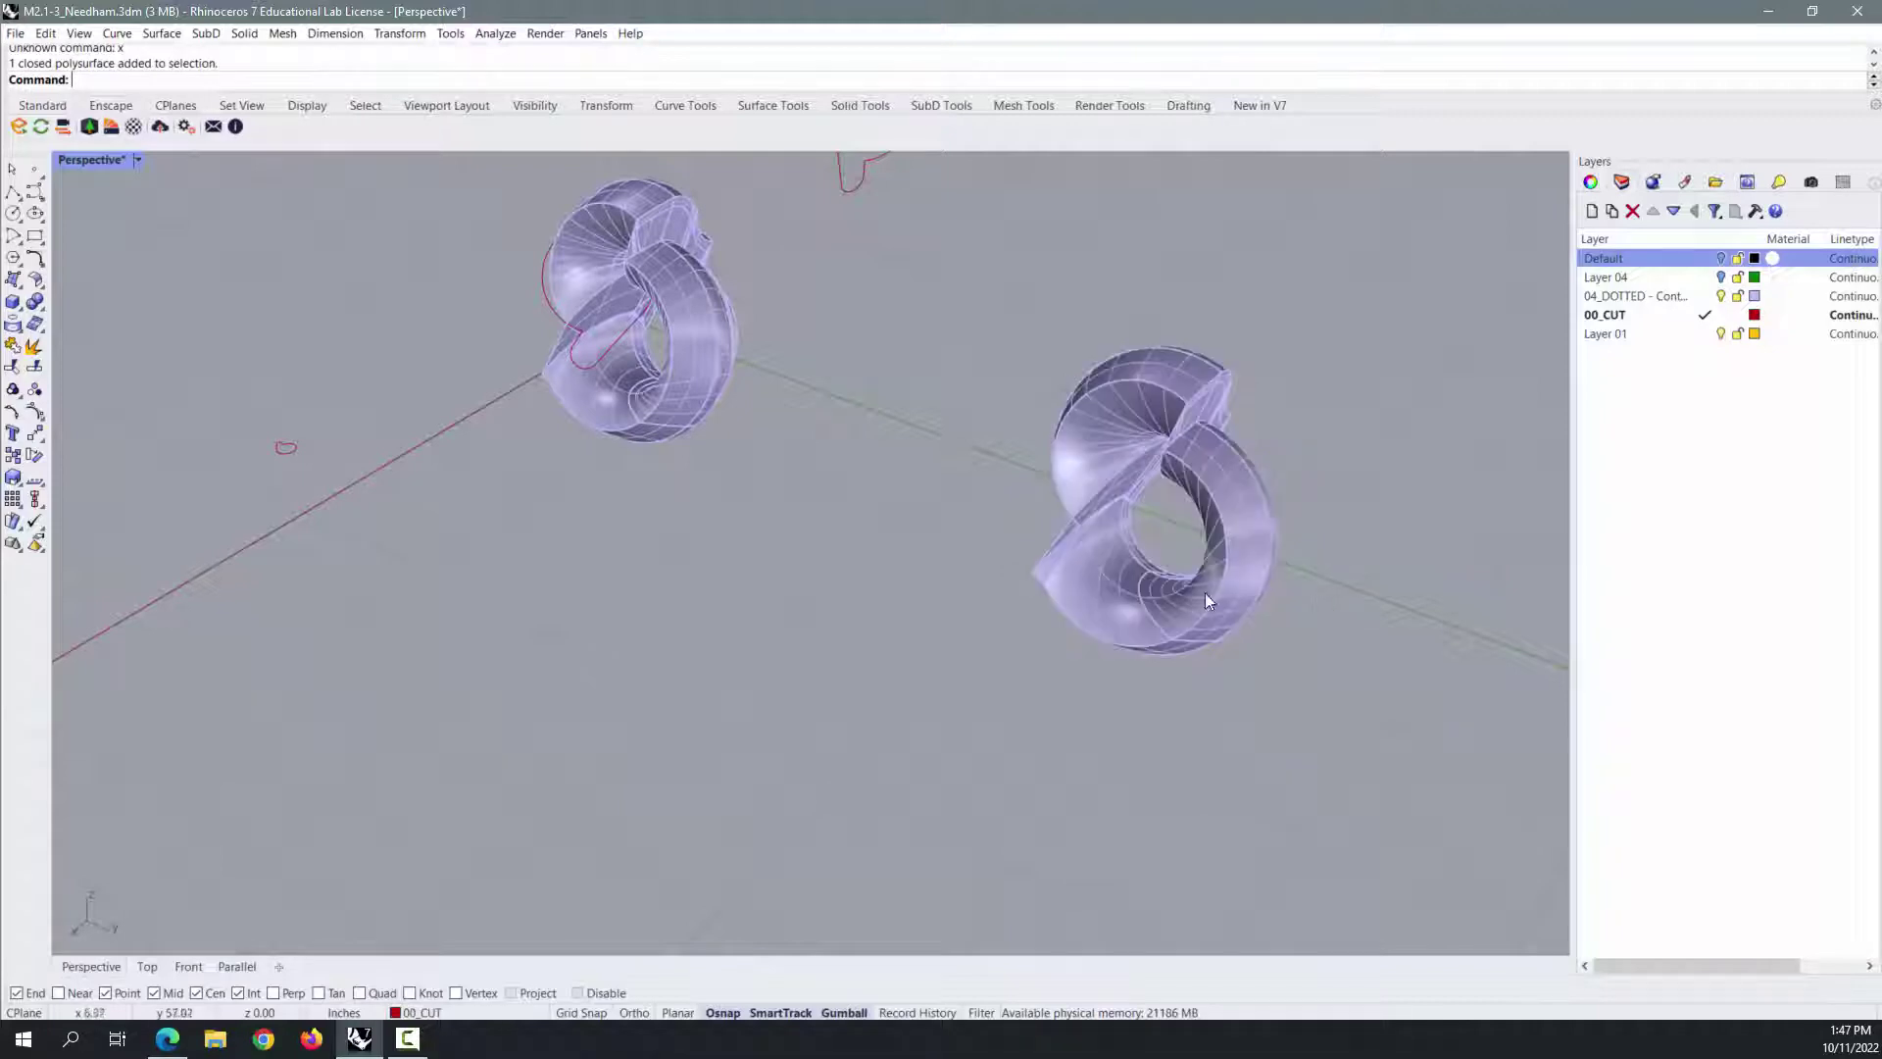
{"action": "left_click", "coordinate": [1204, 593]}
{"action": "left_click", "coordinate": [40, 354]}
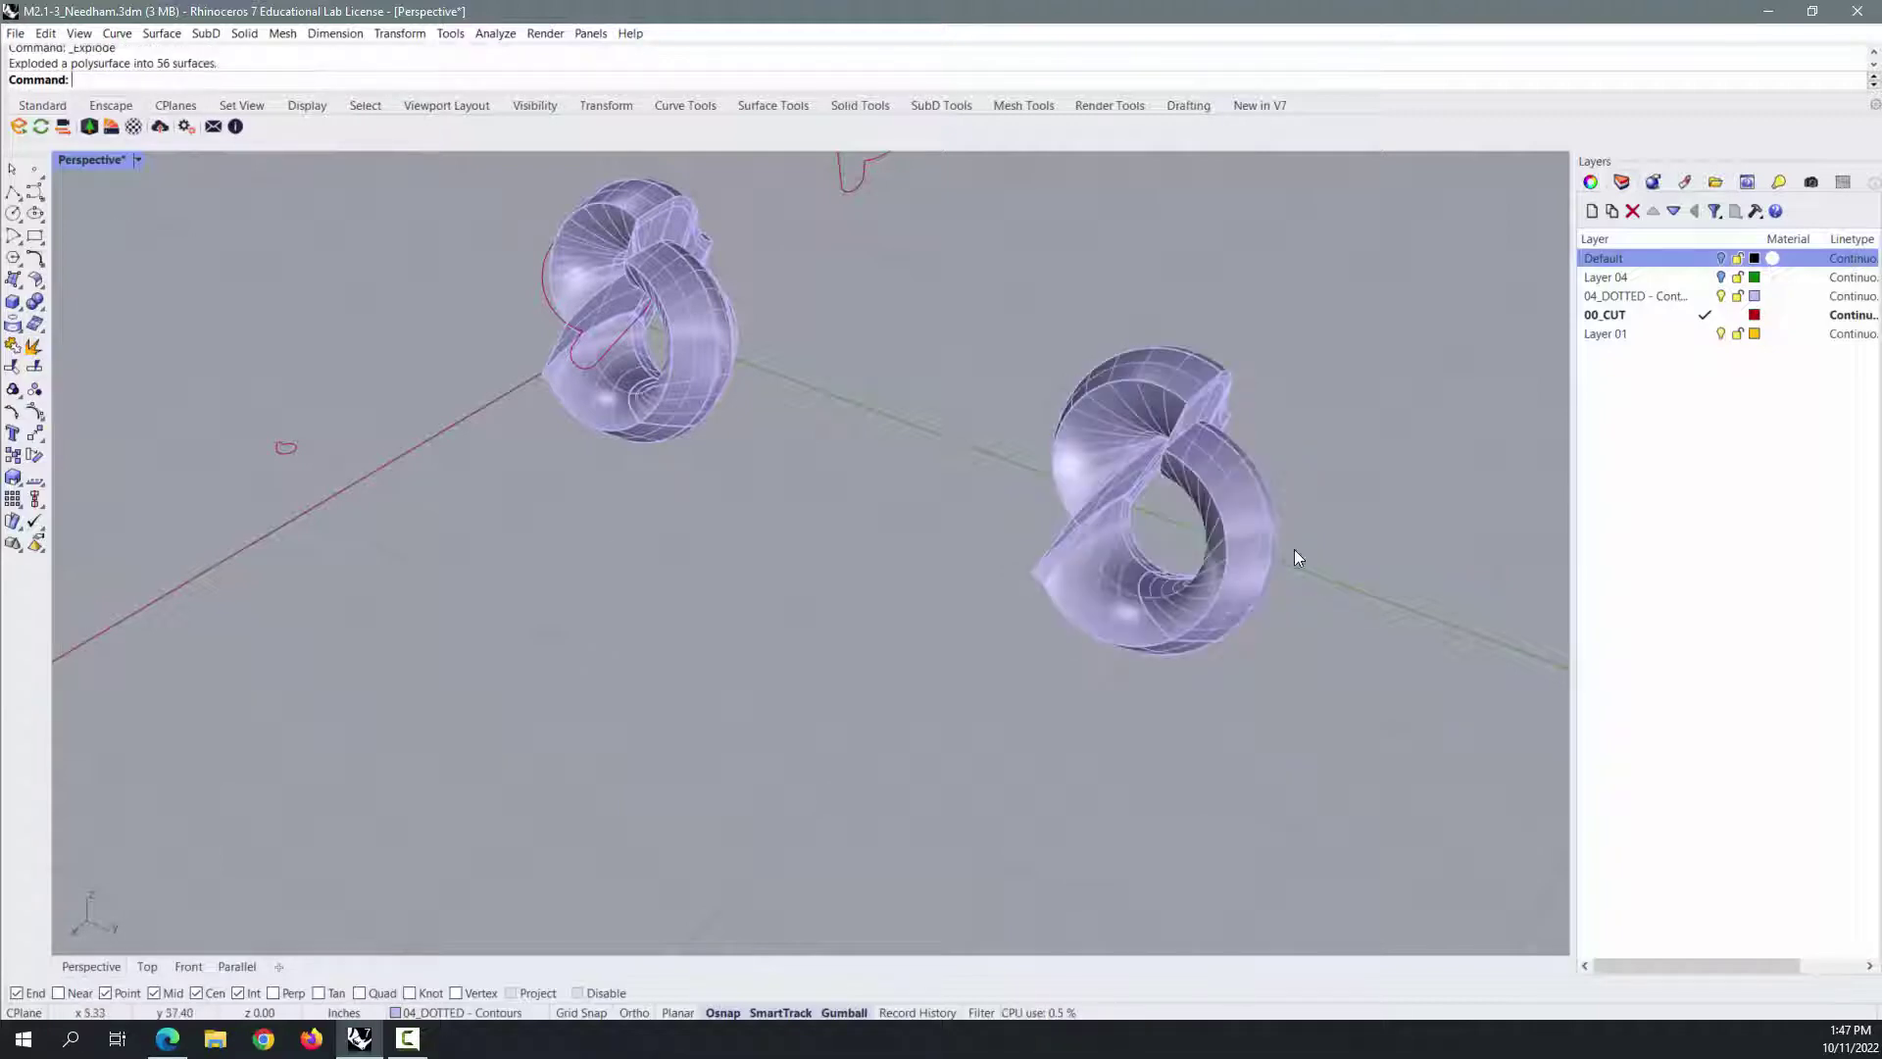
Delete the lower ring-loop surfaces of the exploded form, including the thin leftover surface hanging beside its lower arm.
{"action": "left_click_drag", "start_coordinate": [1169, 673], "coordinate": [1169, 675]}
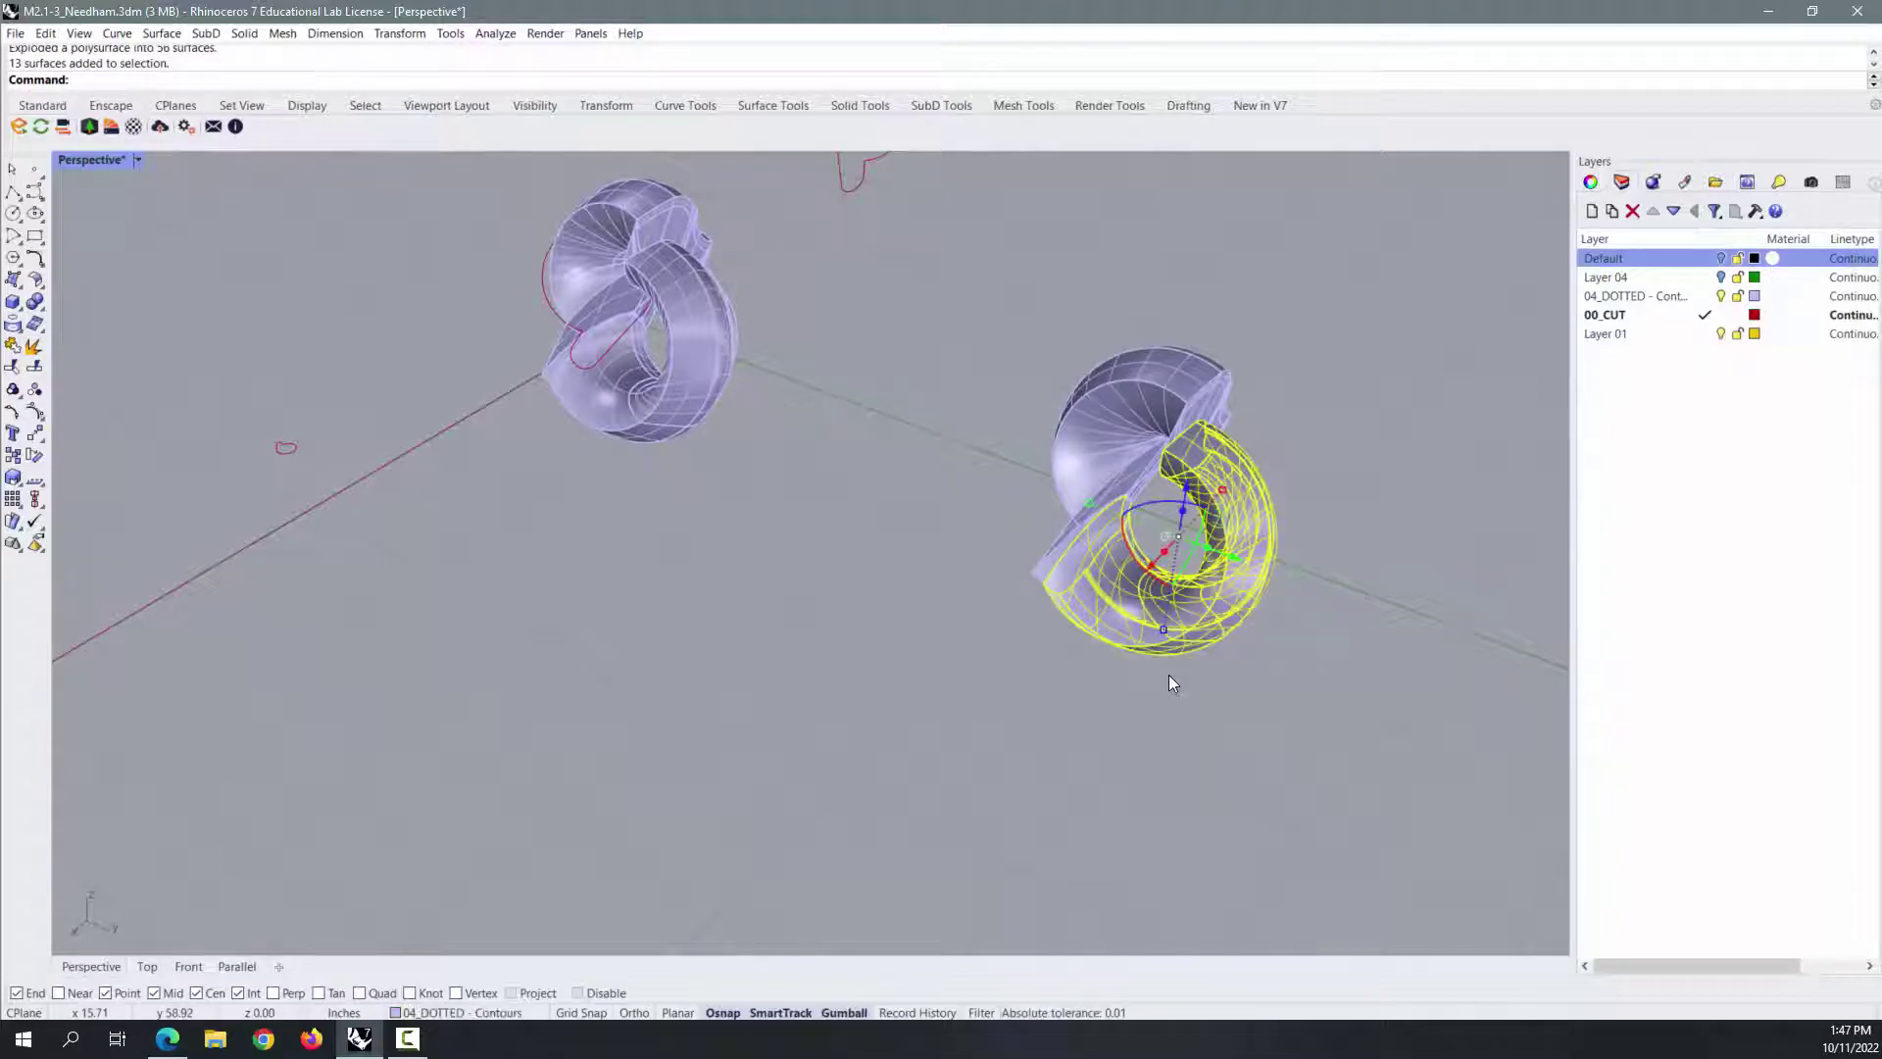
{"action": "key", "text": "Delete"}
{"action": "scroll", "coordinate": [1114, 590], "scroll_direction": "up", "scroll_amount": 2}
{"action": "right_click_drag", "start_coordinate": [1114, 590], "coordinate": [1194, 498]}
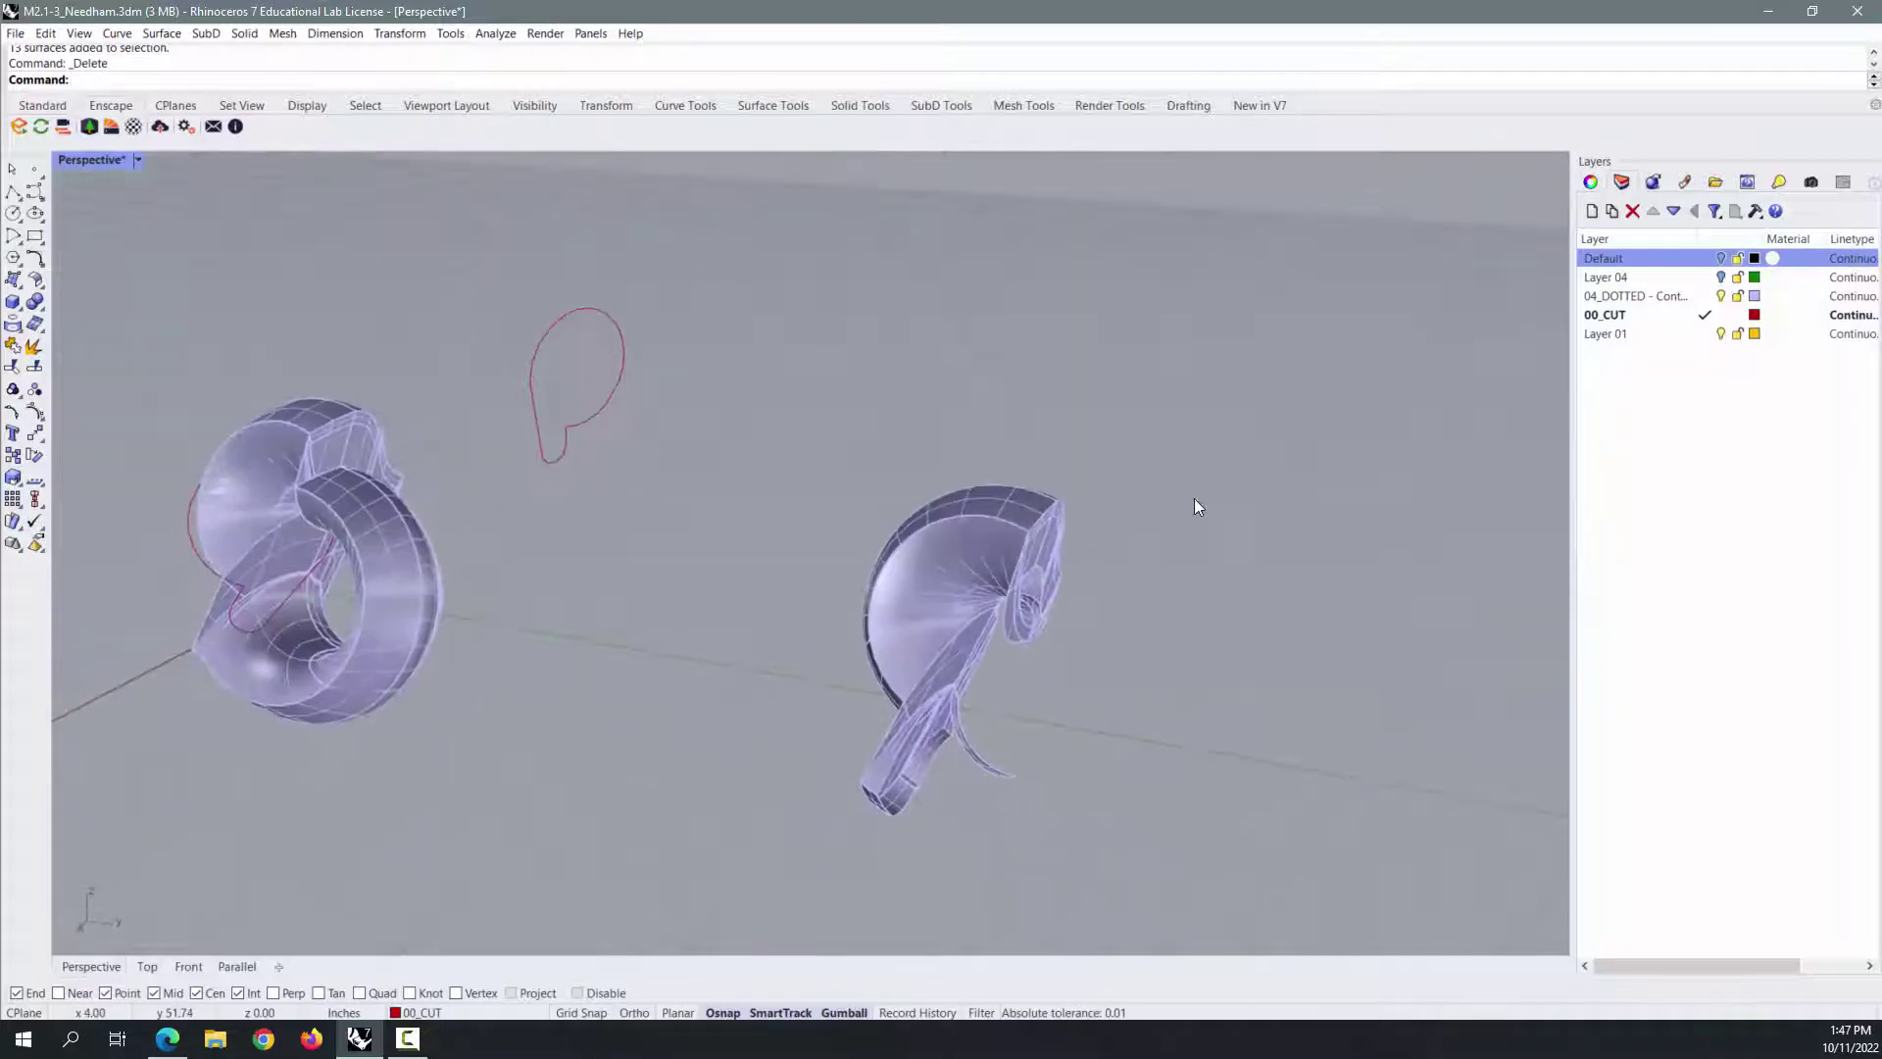
{"action": "scroll", "coordinate": [998, 749], "scroll_direction": "up", "scroll_amount": 2}
{"action": "left_click_drag", "start_coordinate": [1011, 742], "coordinate": [966, 818]}
{"action": "key", "text": "Delete"}
Zoom to the large fan-shaped surface and delete the two narrow end surfaces along the lower front of its opening.
{"action": "scroll", "coordinate": [933, 690], "scroll_direction": "up", "scroll_amount": 2}
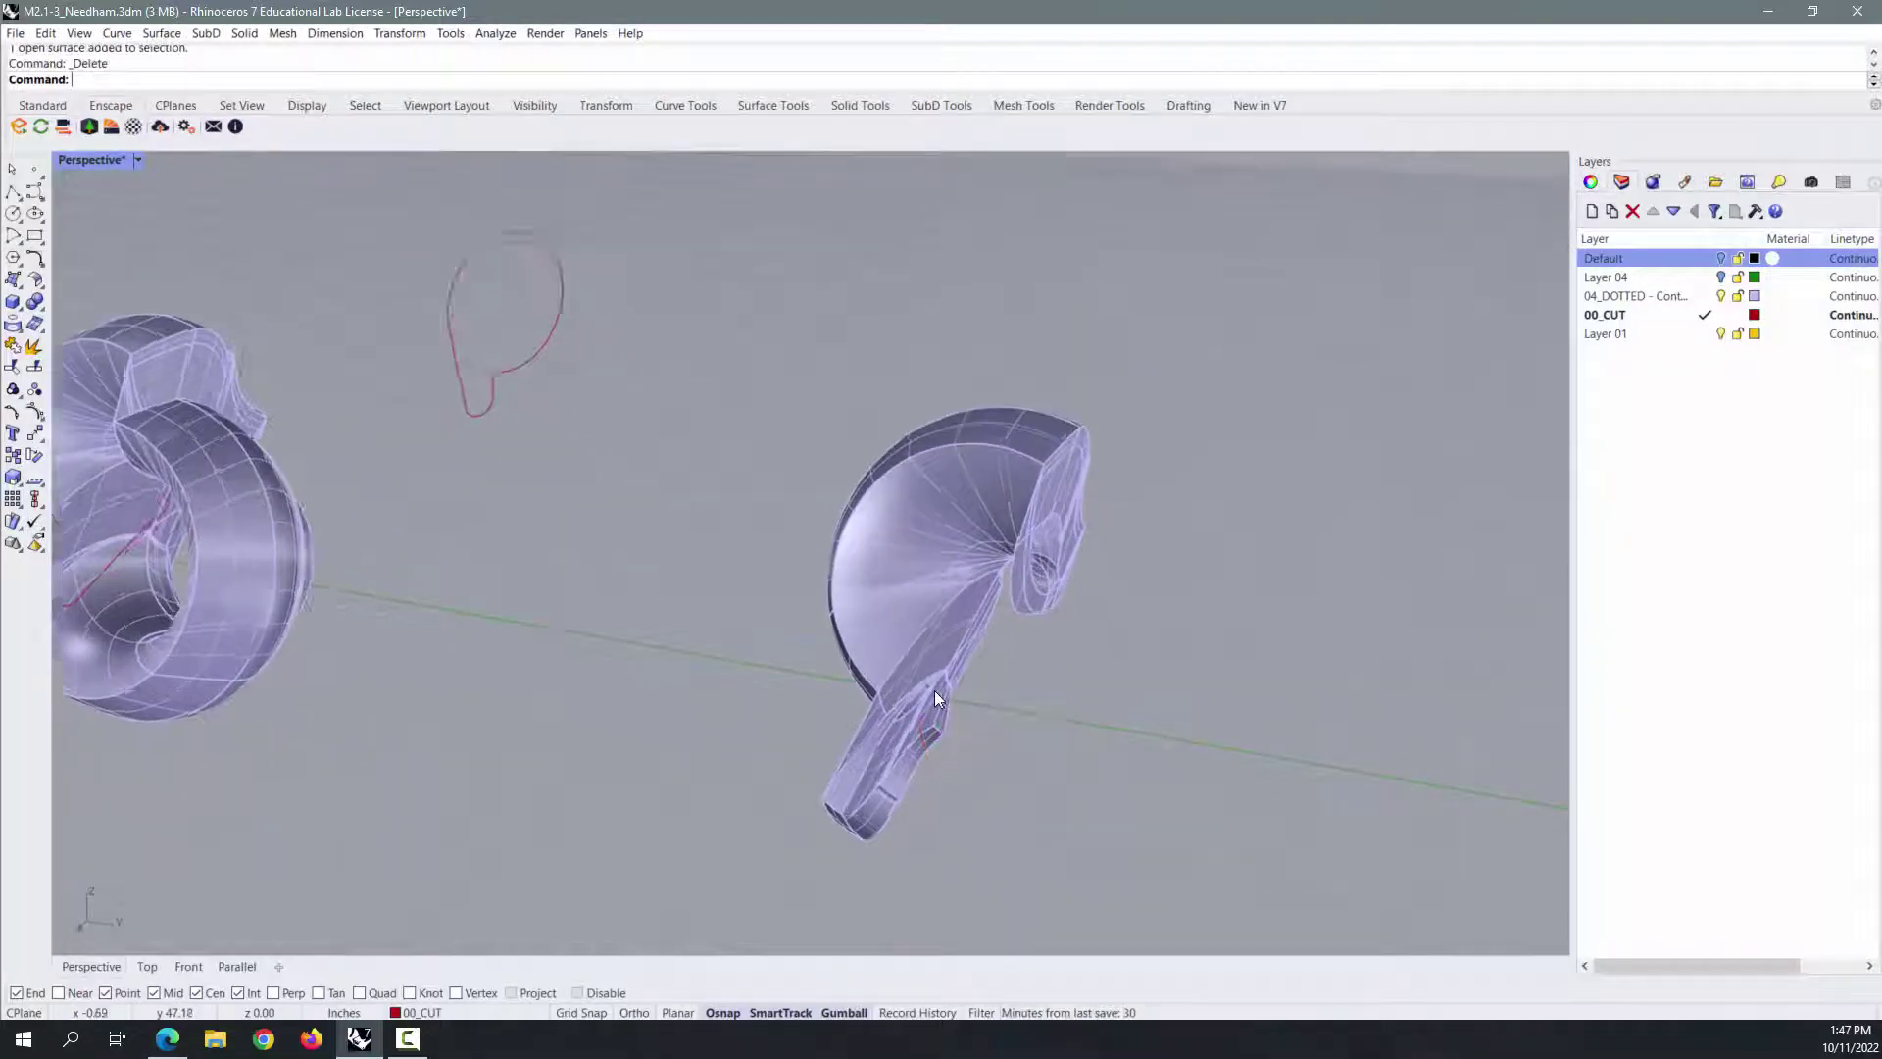
{"action": "mouse_move", "coordinate": [933, 690]}
{"action": "right_mouse_down"}
{"action": "mouse_move", "coordinate": [950, 732]}
{"action": "mouse_move", "coordinate": [928, 669]}
{"action": "right_mouse_up"}
{"action": "scroll", "coordinate": [927, 668], "scroll_direction": "down", "scroll_amount": 3}
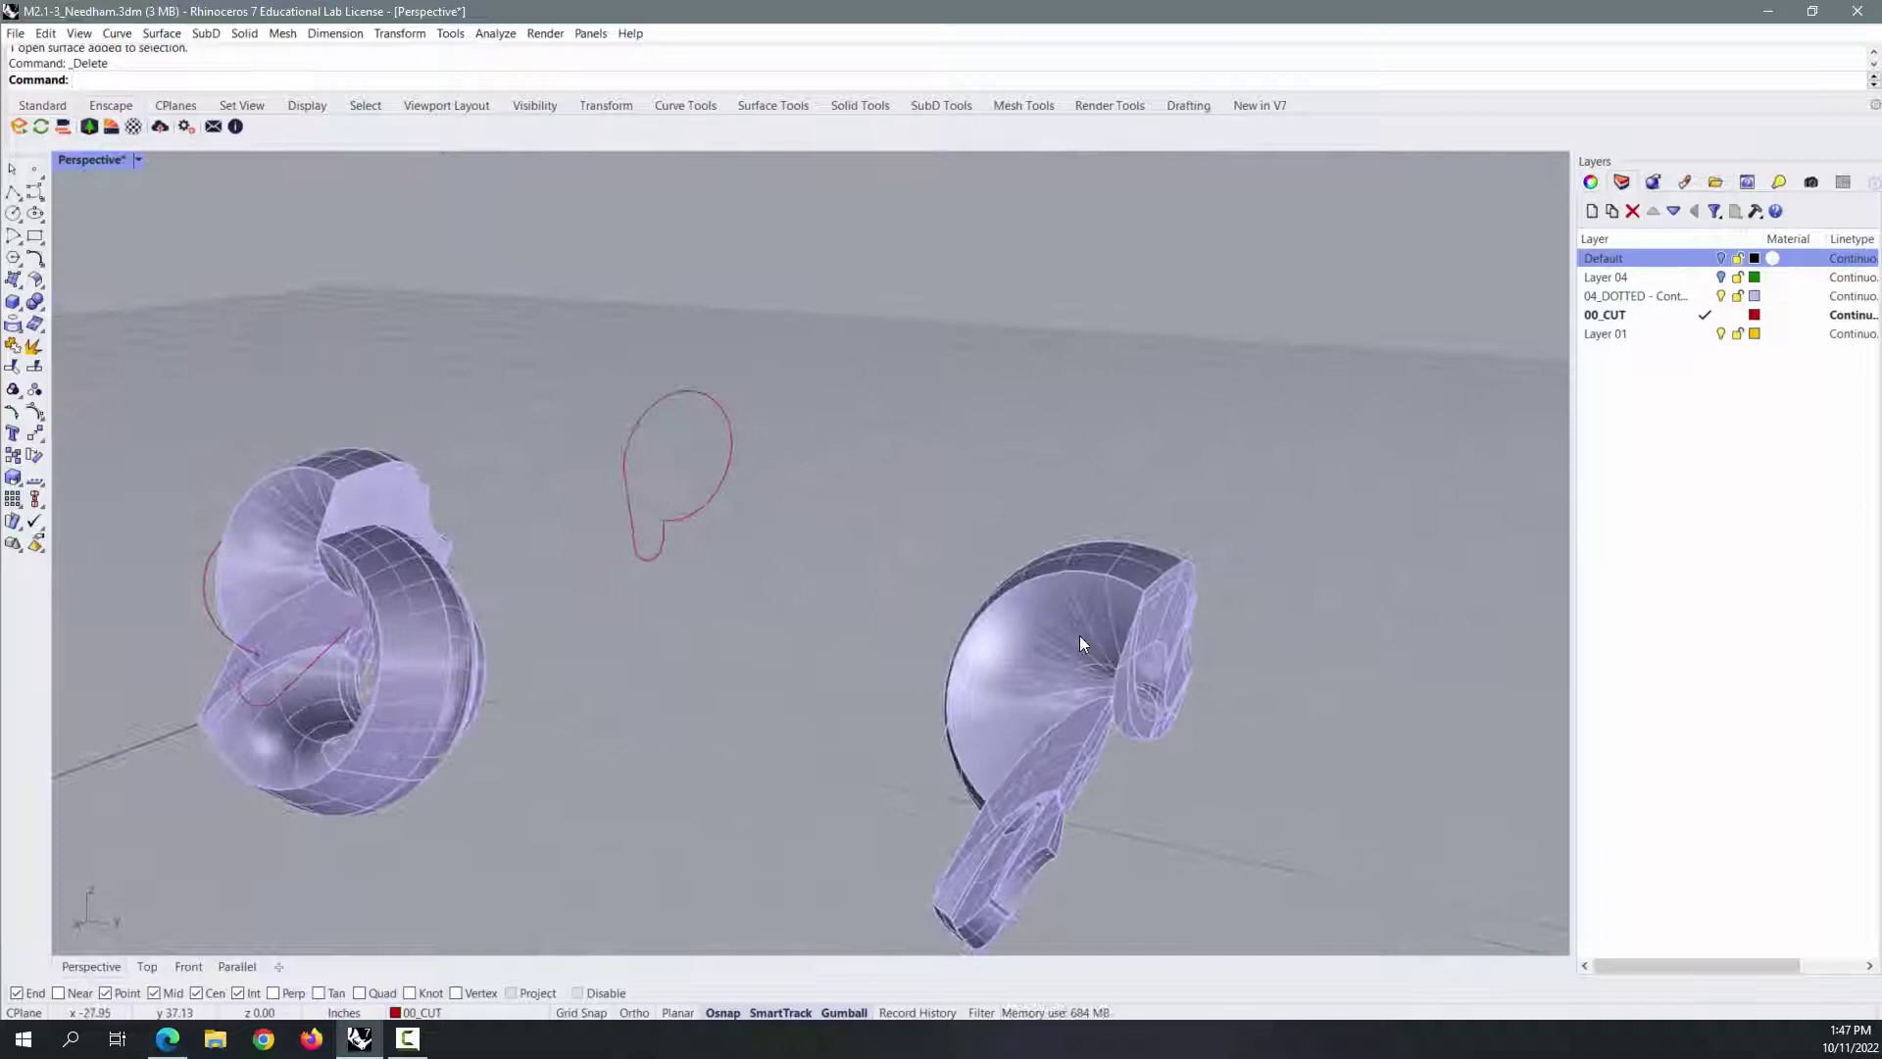
{"action": "left_click", "coordinate": [1110, 610]}
{"action": "mouse_move", "coordinate": [1249, 740]}
{"action": "right_mouse_down"}
{"action": "mouse_move", "coordinate": [1190, 727]}
{"action": "mouse_move", "coordinate": [1277, 760]}
{"action": "mouse_move", "coordinate": [1270, 735]}
{"action": "right_mouse_up"}
{"action": "type", "text": "zs"}
{"action": "key", "text": "Return"}
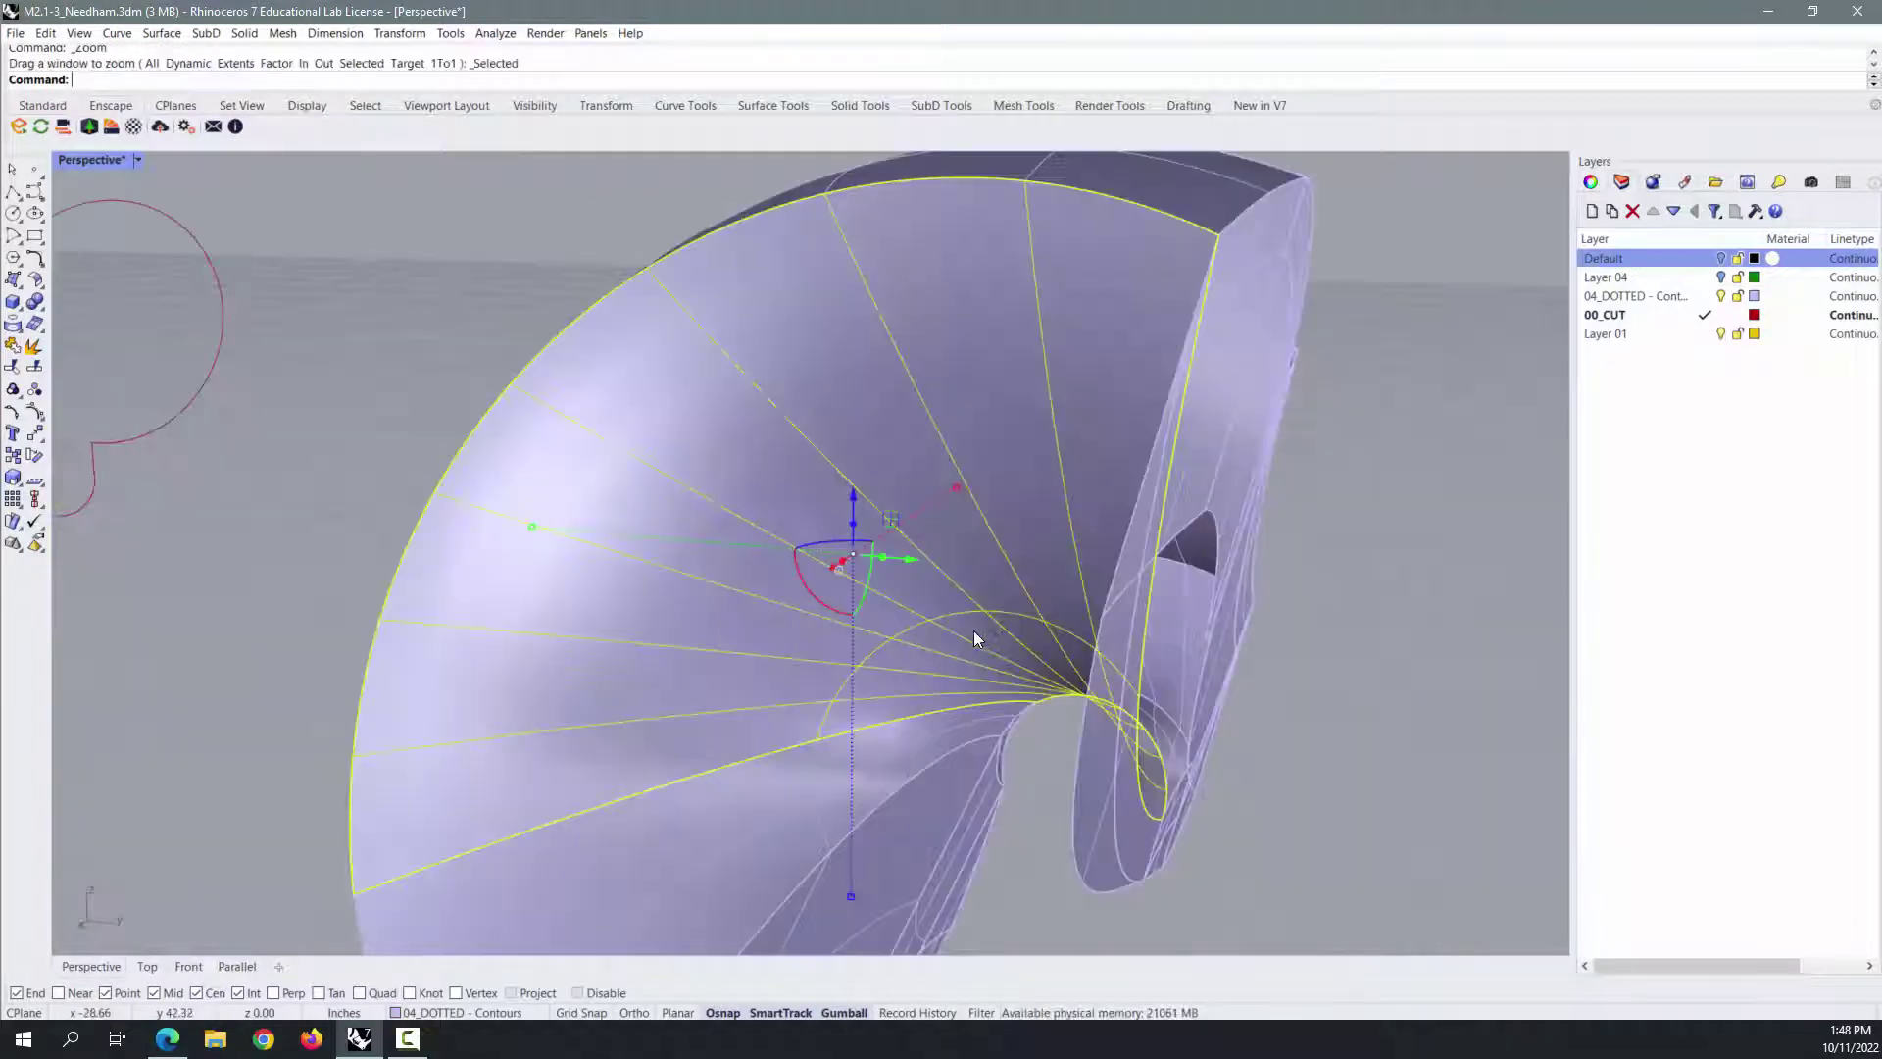
{"action": "right_click_drag", "start_coordinate": [1392, 695], "coordinate": [1353, 686]}
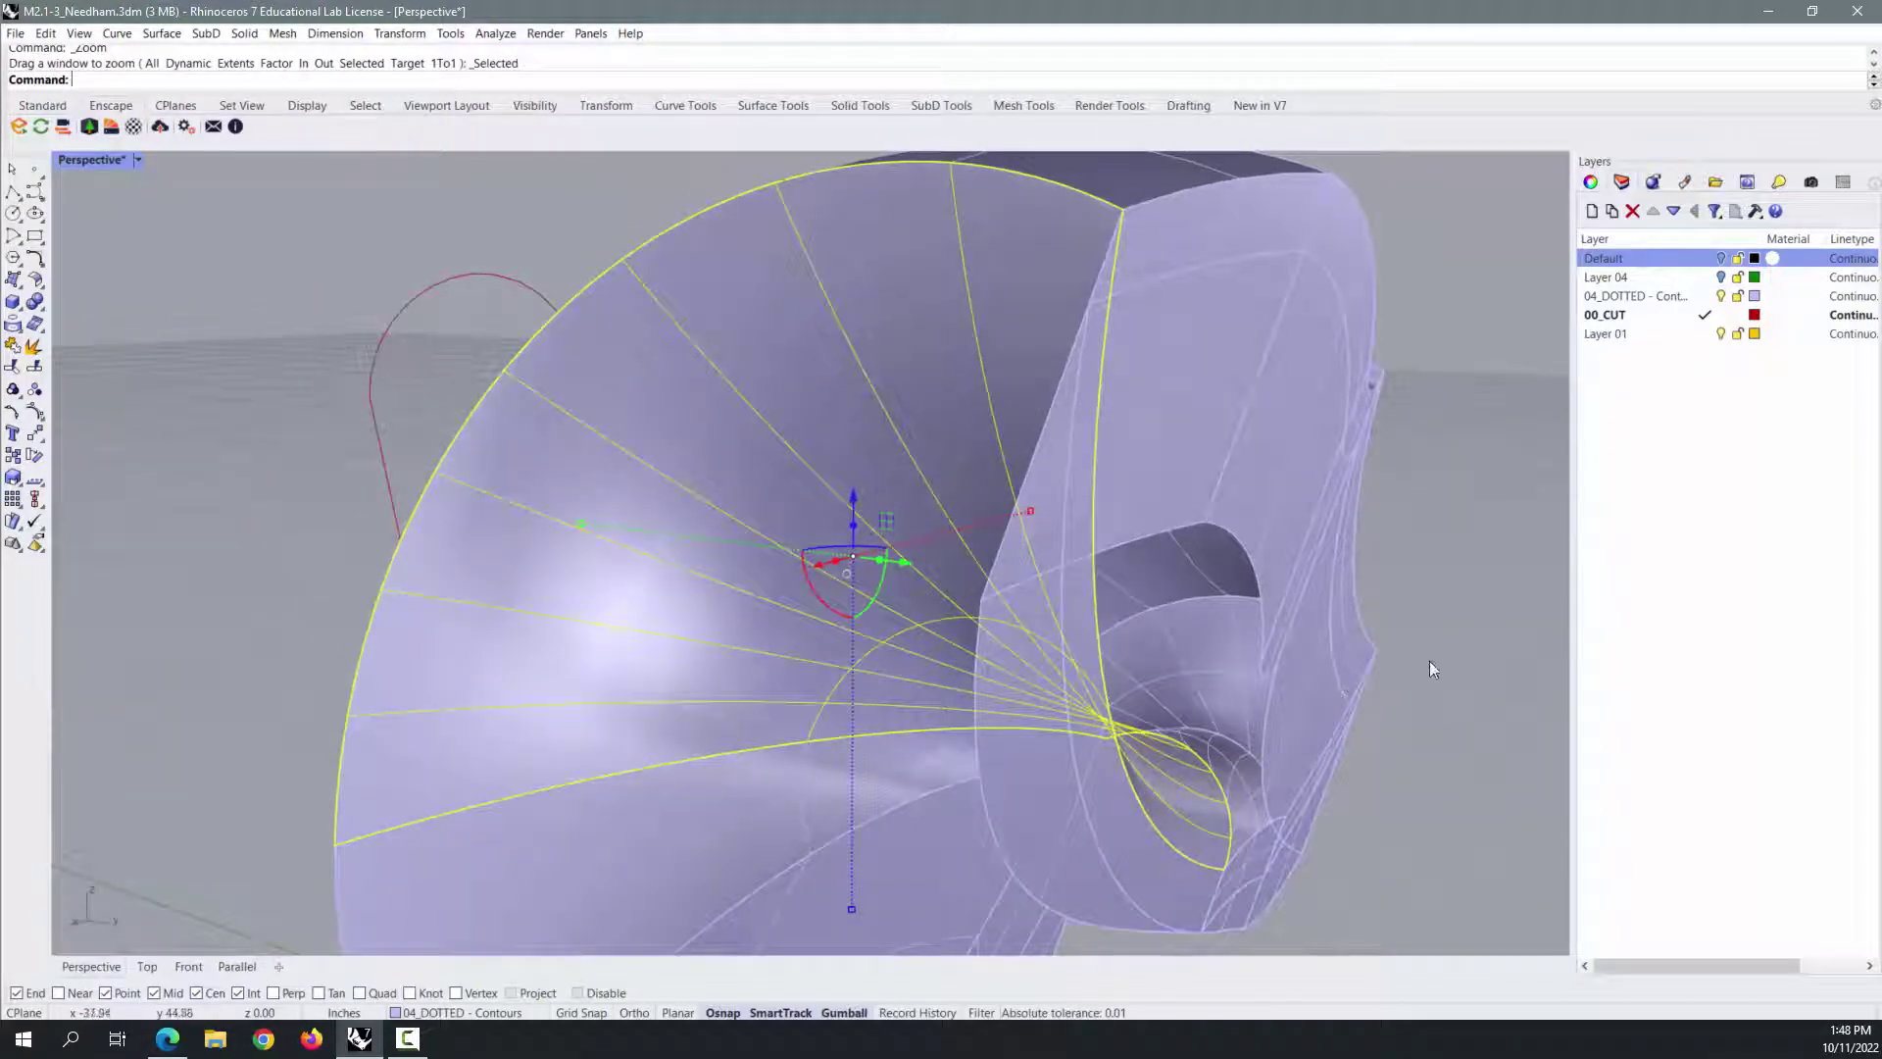
{"action": "key", "text": "Escape"}
{"action": "left_click", "coordinate": [996, 828]}
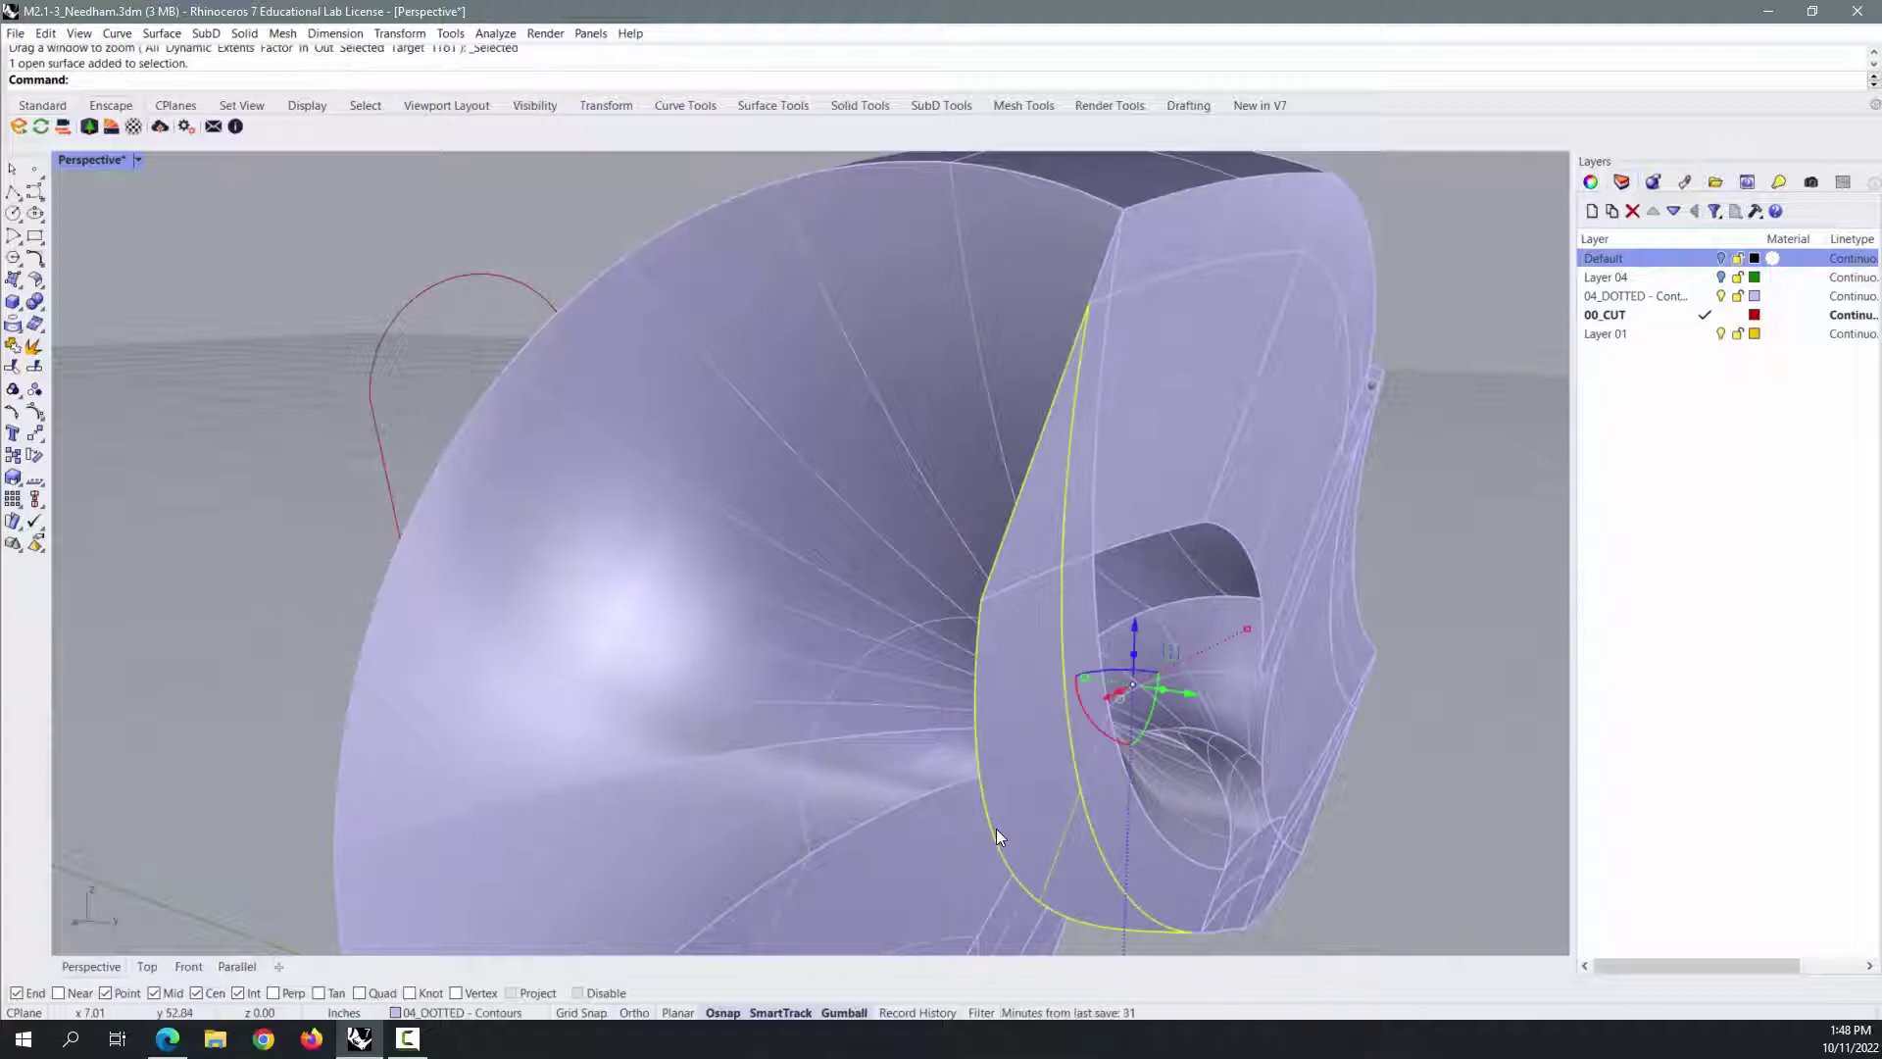
{"action": "key", "text": "Delete"}
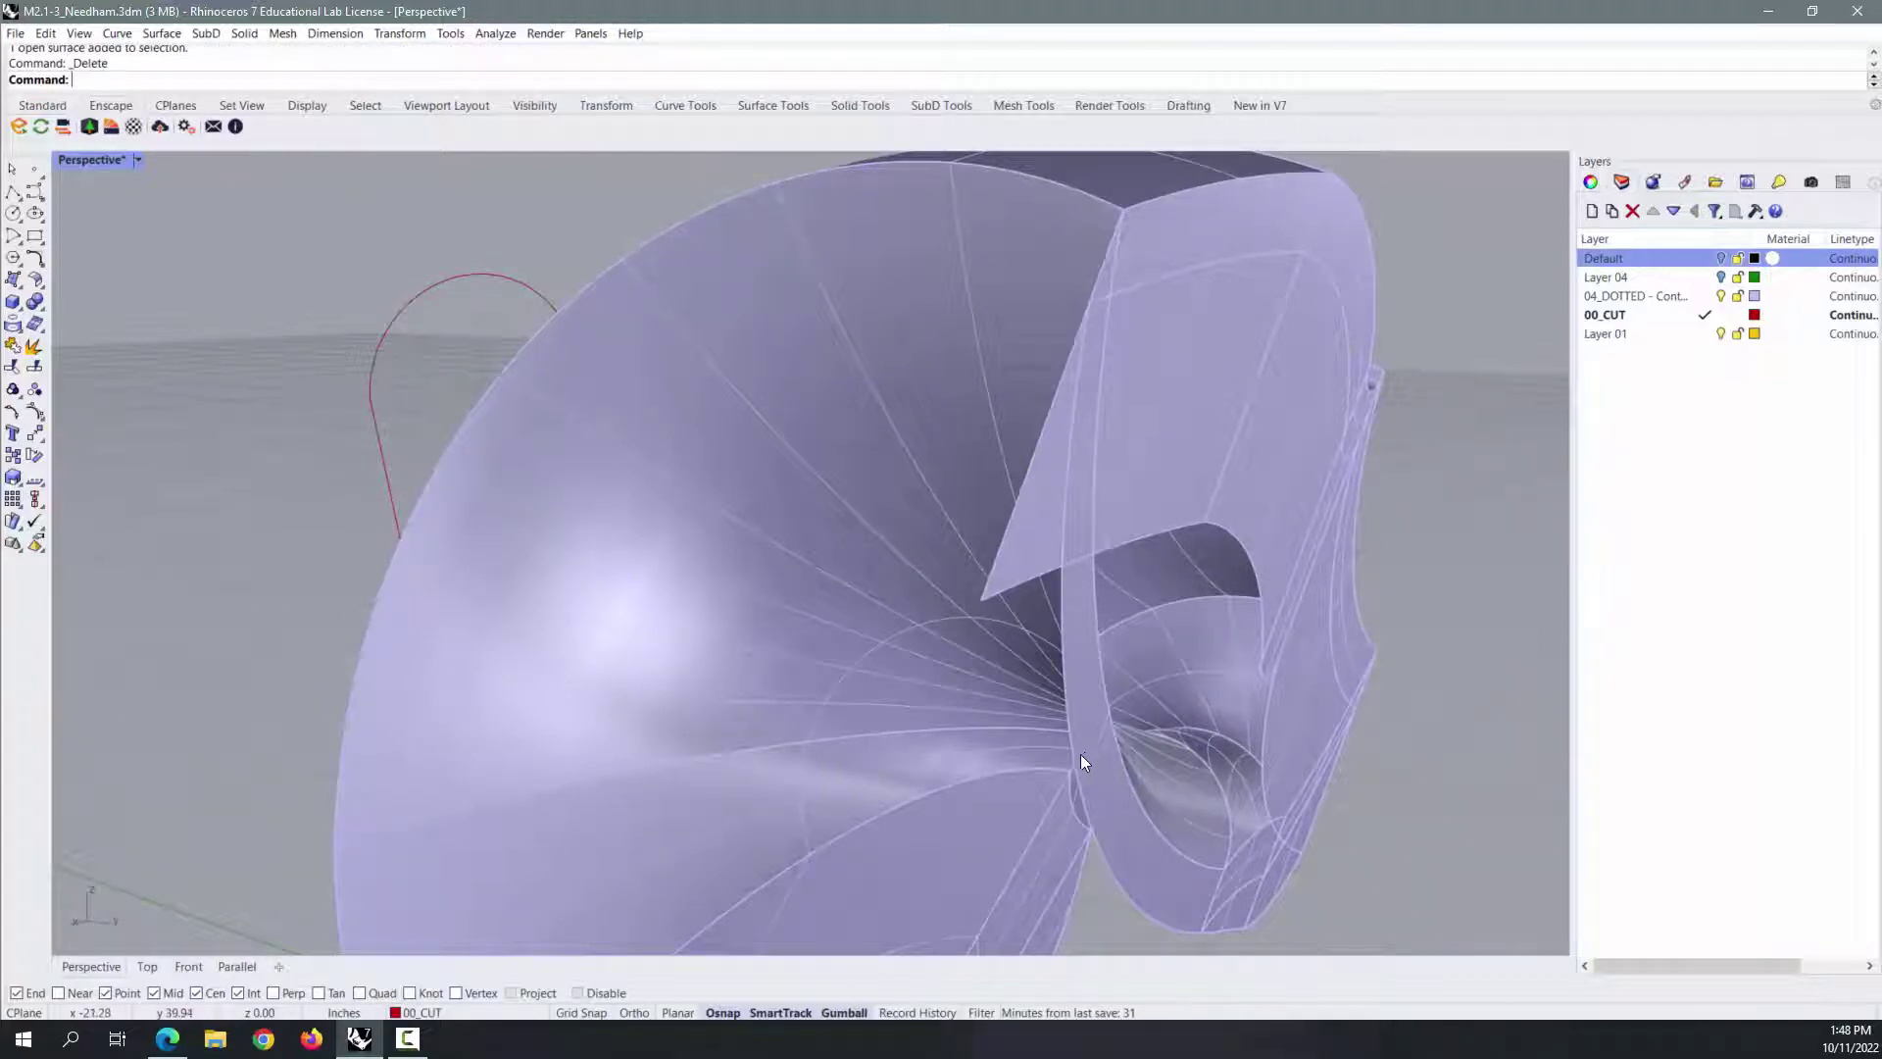
{"action": "left_click", "coordinate": [1075, 757]}
{"action": "key", "text": "Delete"}
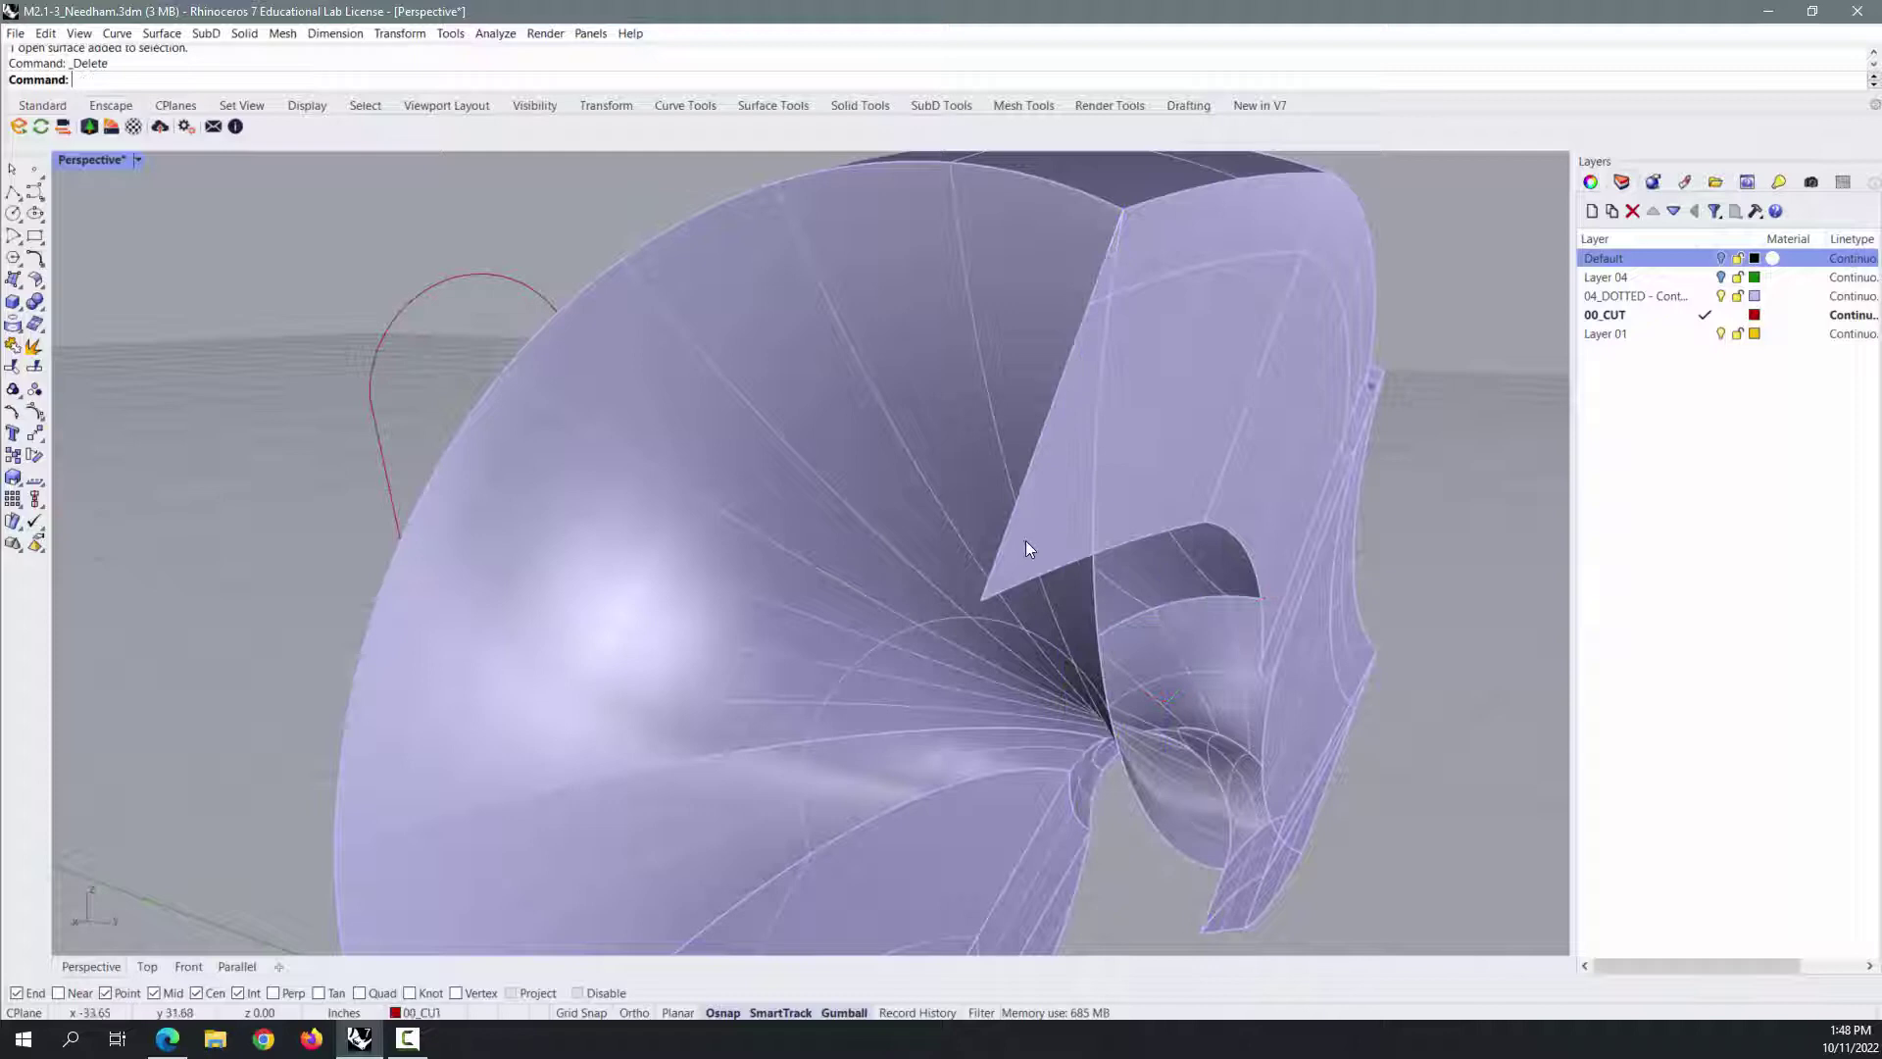
Delete two small leftover surfaces at the lower tip of the fan's end opening.
{"action": "left_click", "coordinate": [1025, 498]}
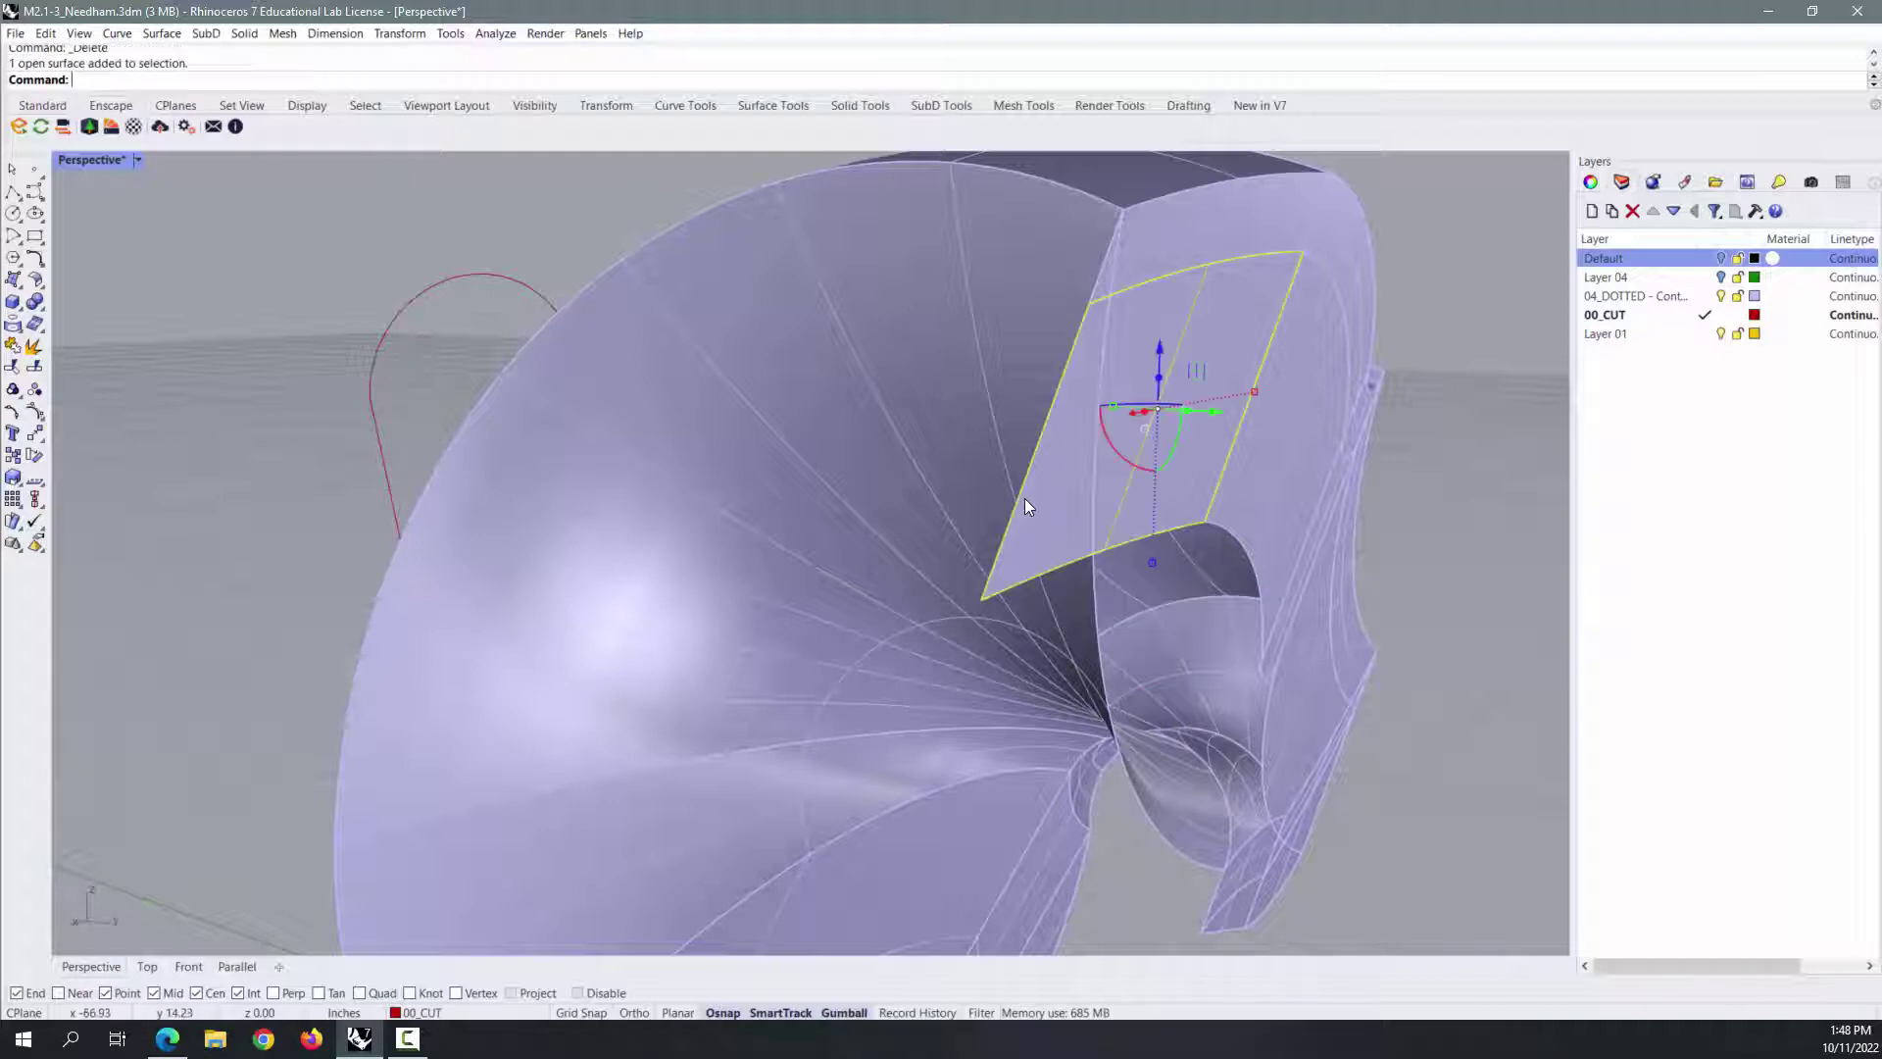
{"action": "left_click", "coordinate": [1247, 900]}
{"action": "key", "text": "Delete"}
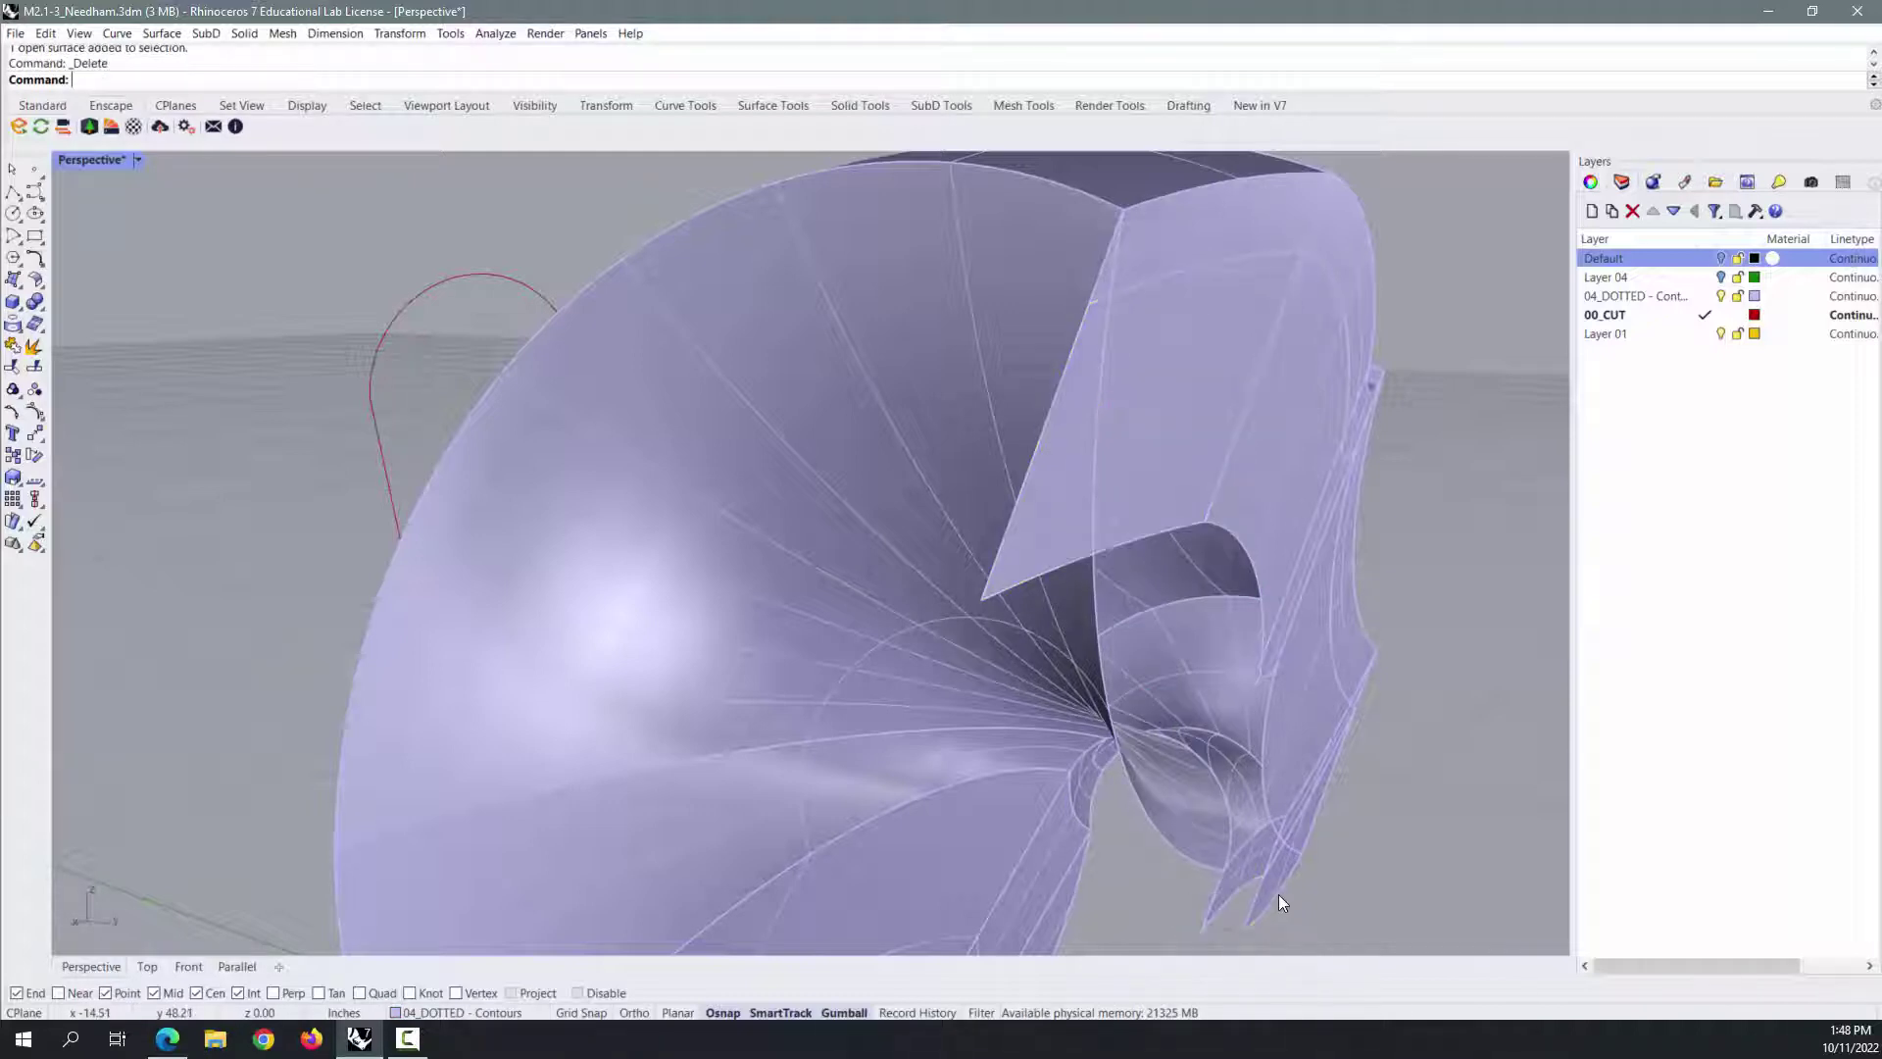
{"action": "left_click", "coordinate": [1280, 894]}
{"action": "key", "text": "Delete"}
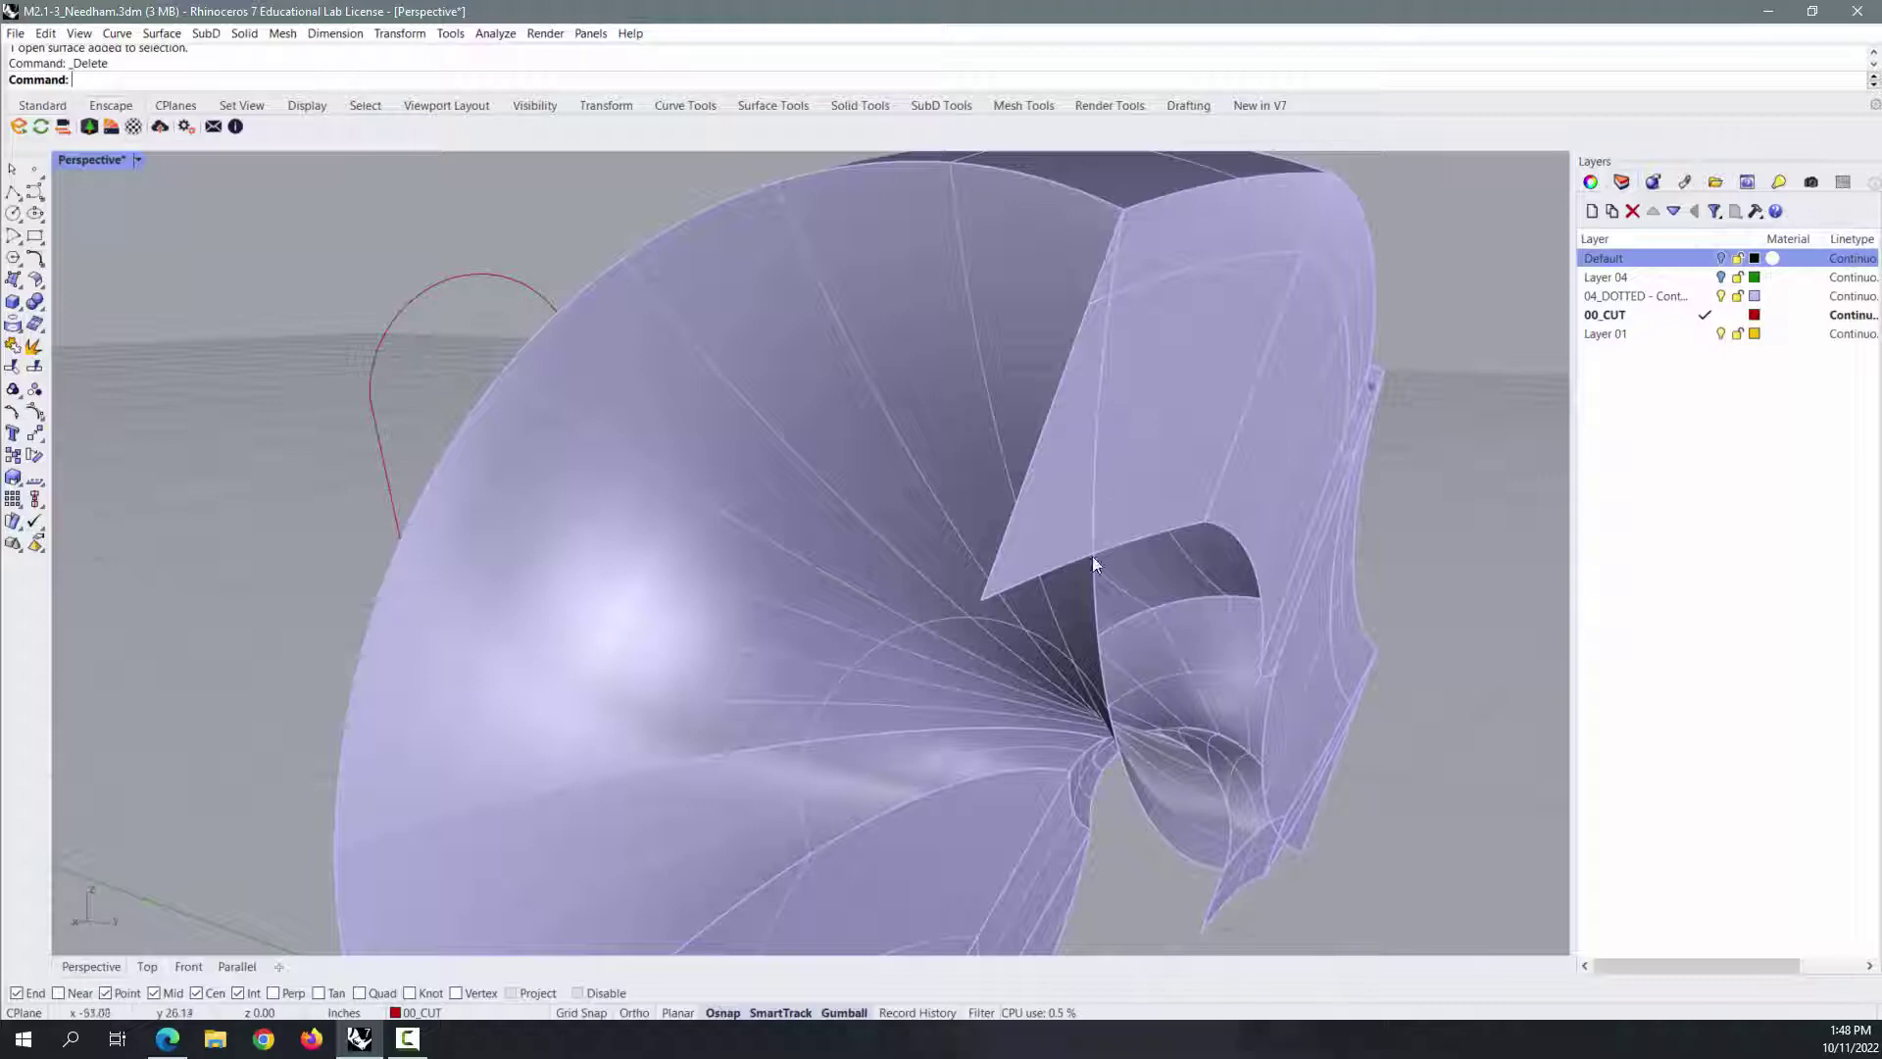
Duplicate the long curved front edge of the fan-shaped surface with DupEdge.
{"action": "type", "text": "DupEdge"}
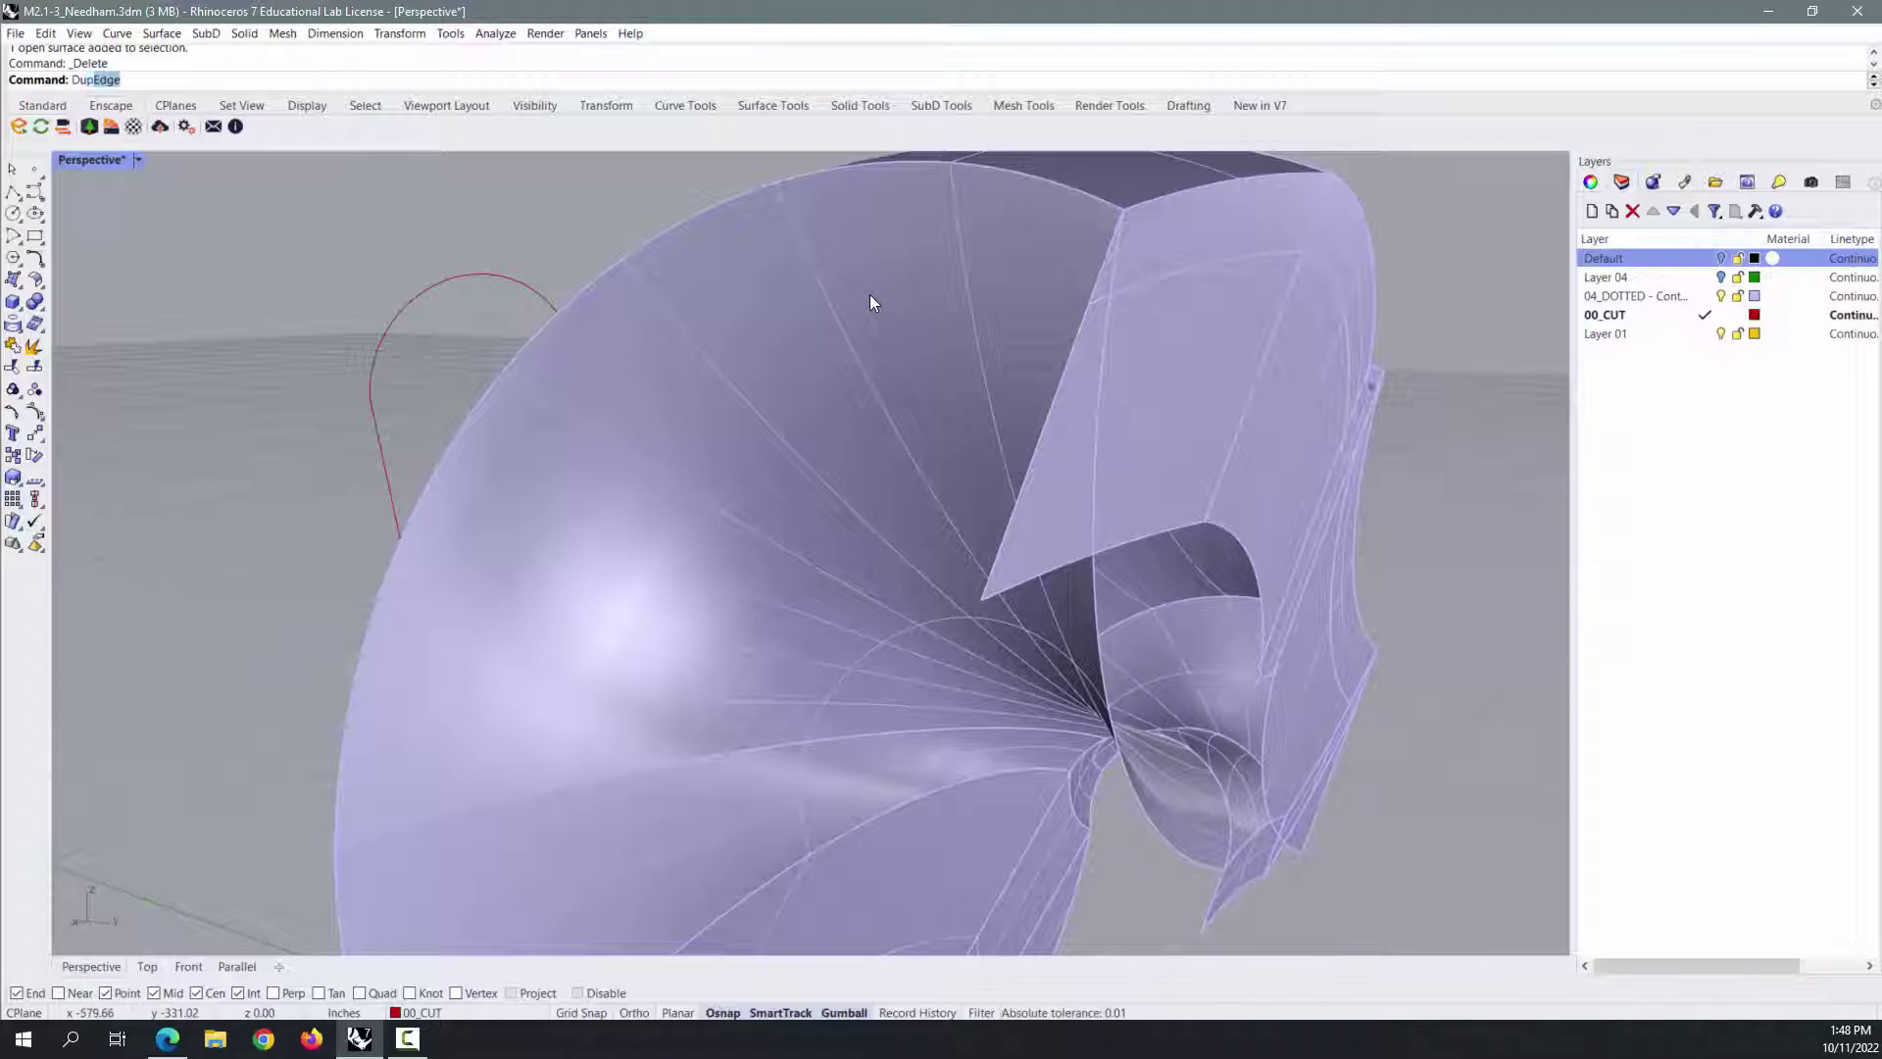
{"action": "key", "text": "Return"}
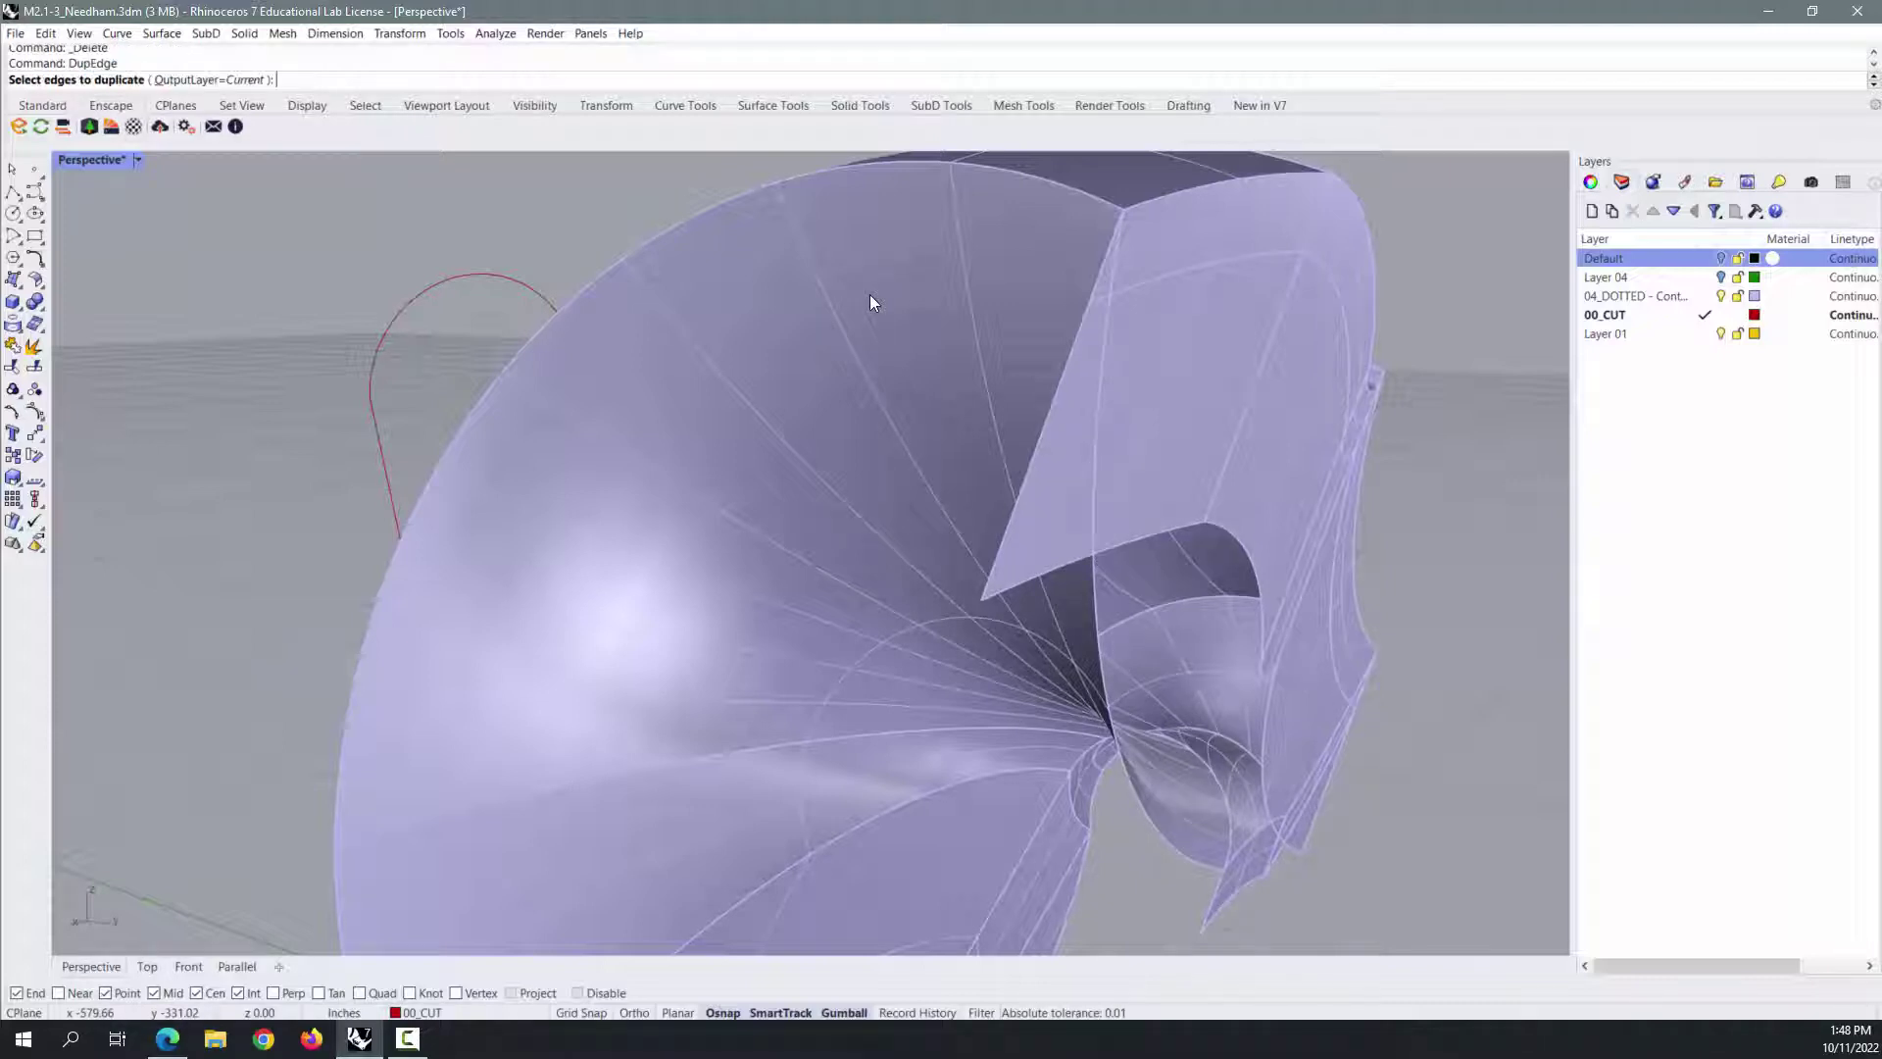
{"action": "left_click", "coordinate": [1096, 567]}
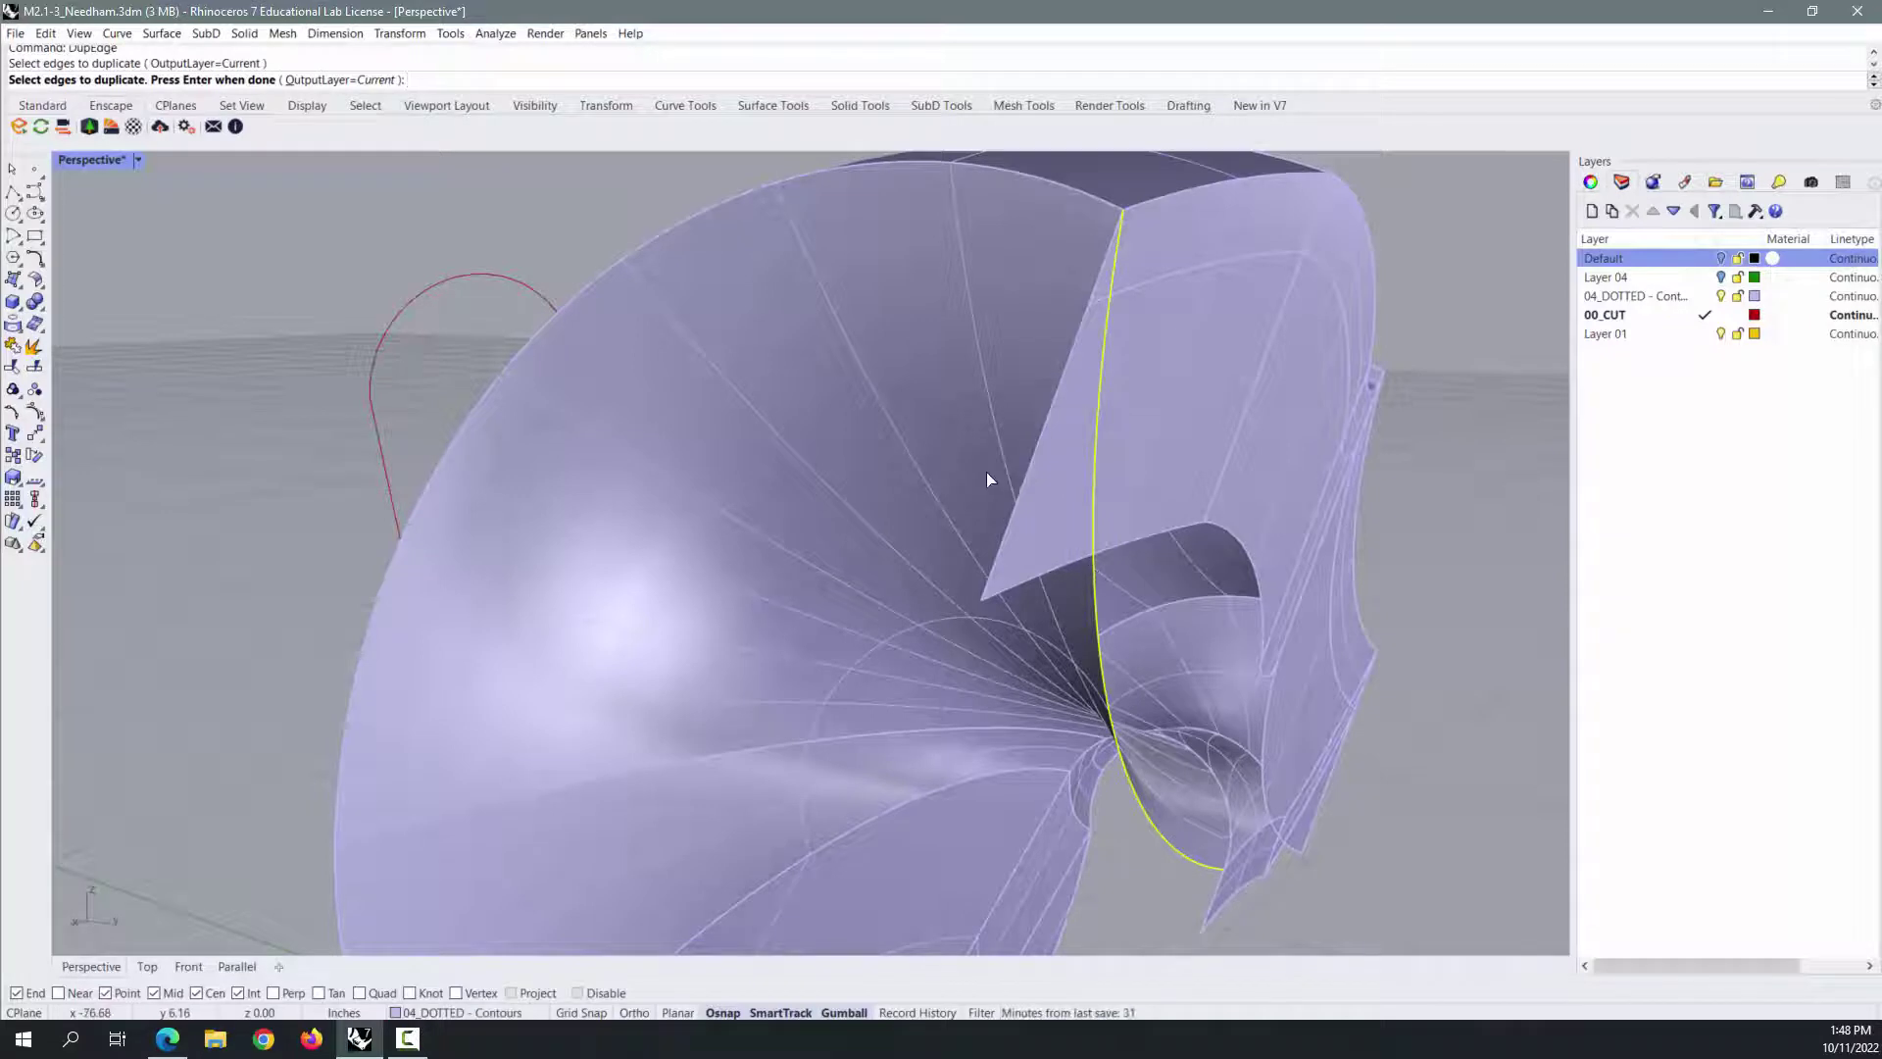
{"action": "key", "text": "Return"}
Delete the cap surfaces covering the upper end opening and the slivers along its outer rim.
{"action": "left_click", "coordinate": [1024, 556]}
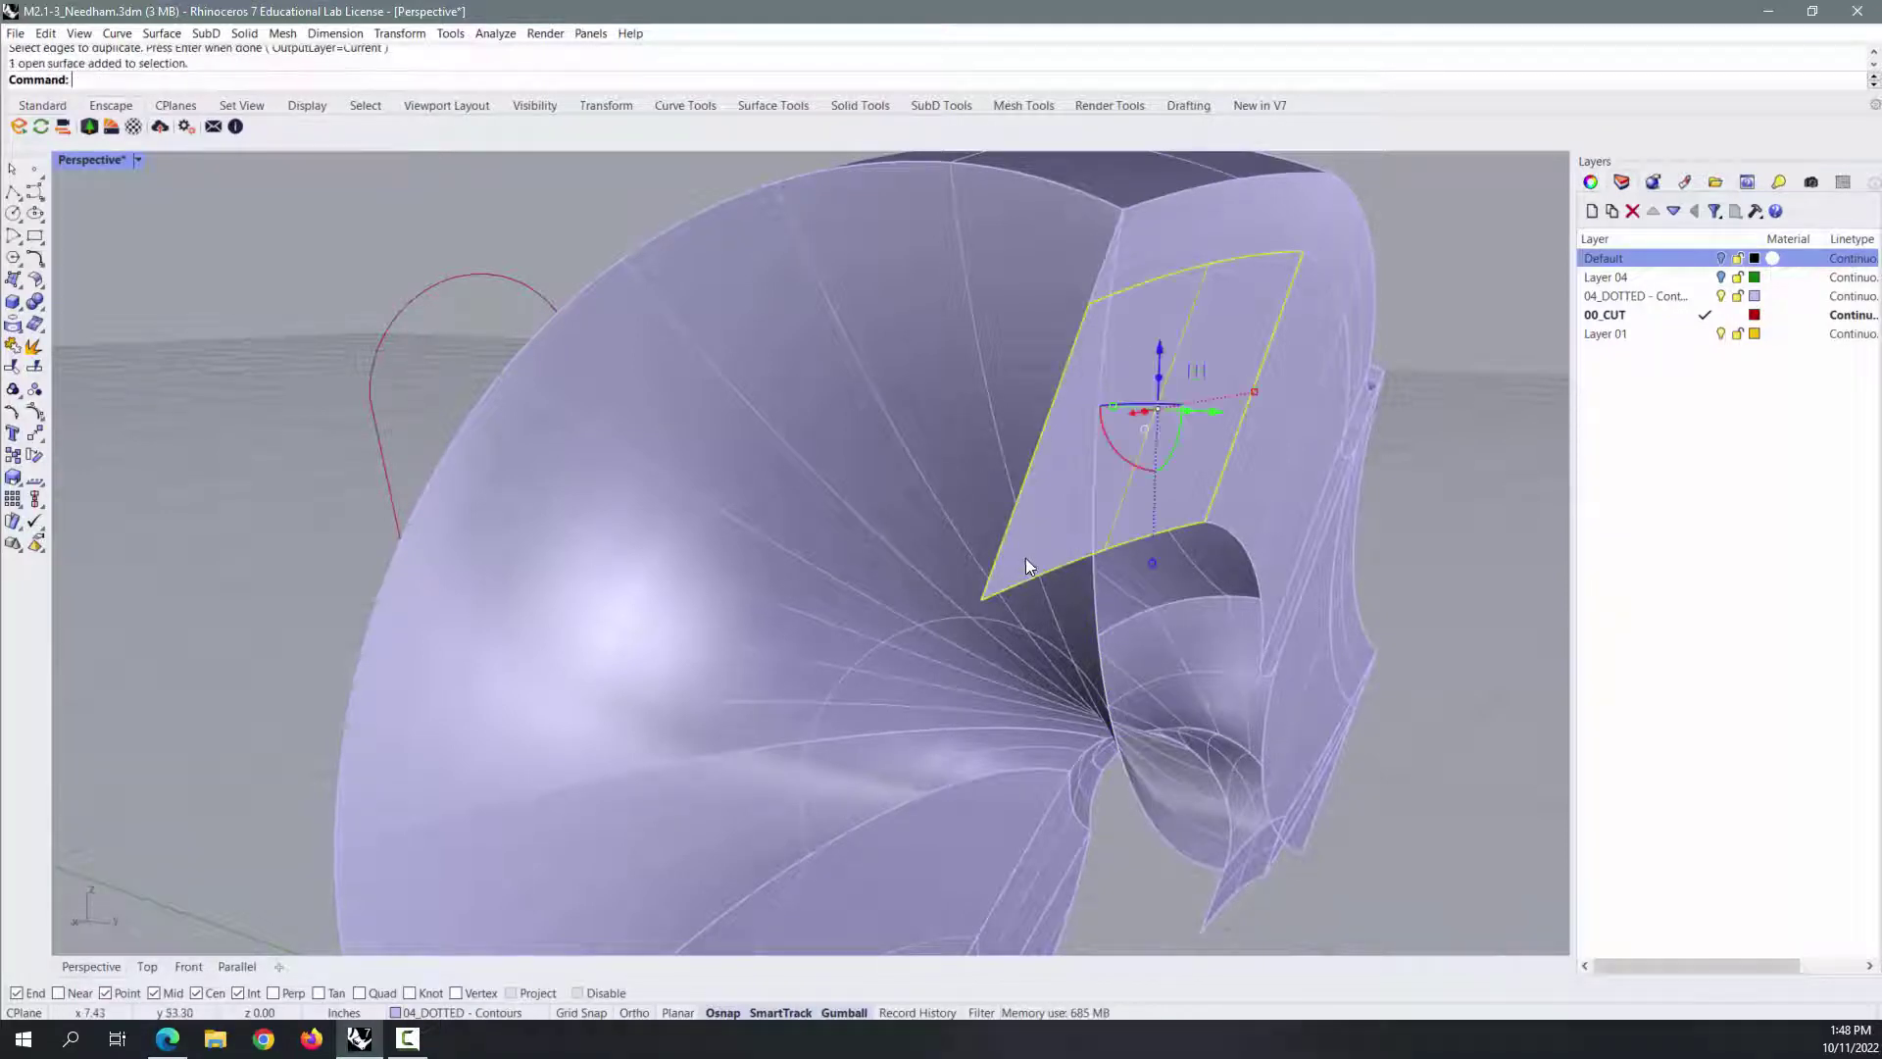
{"action": "key", "text": "Delete"}
{"action": "left_click", "coordinate": [1257, 236]}
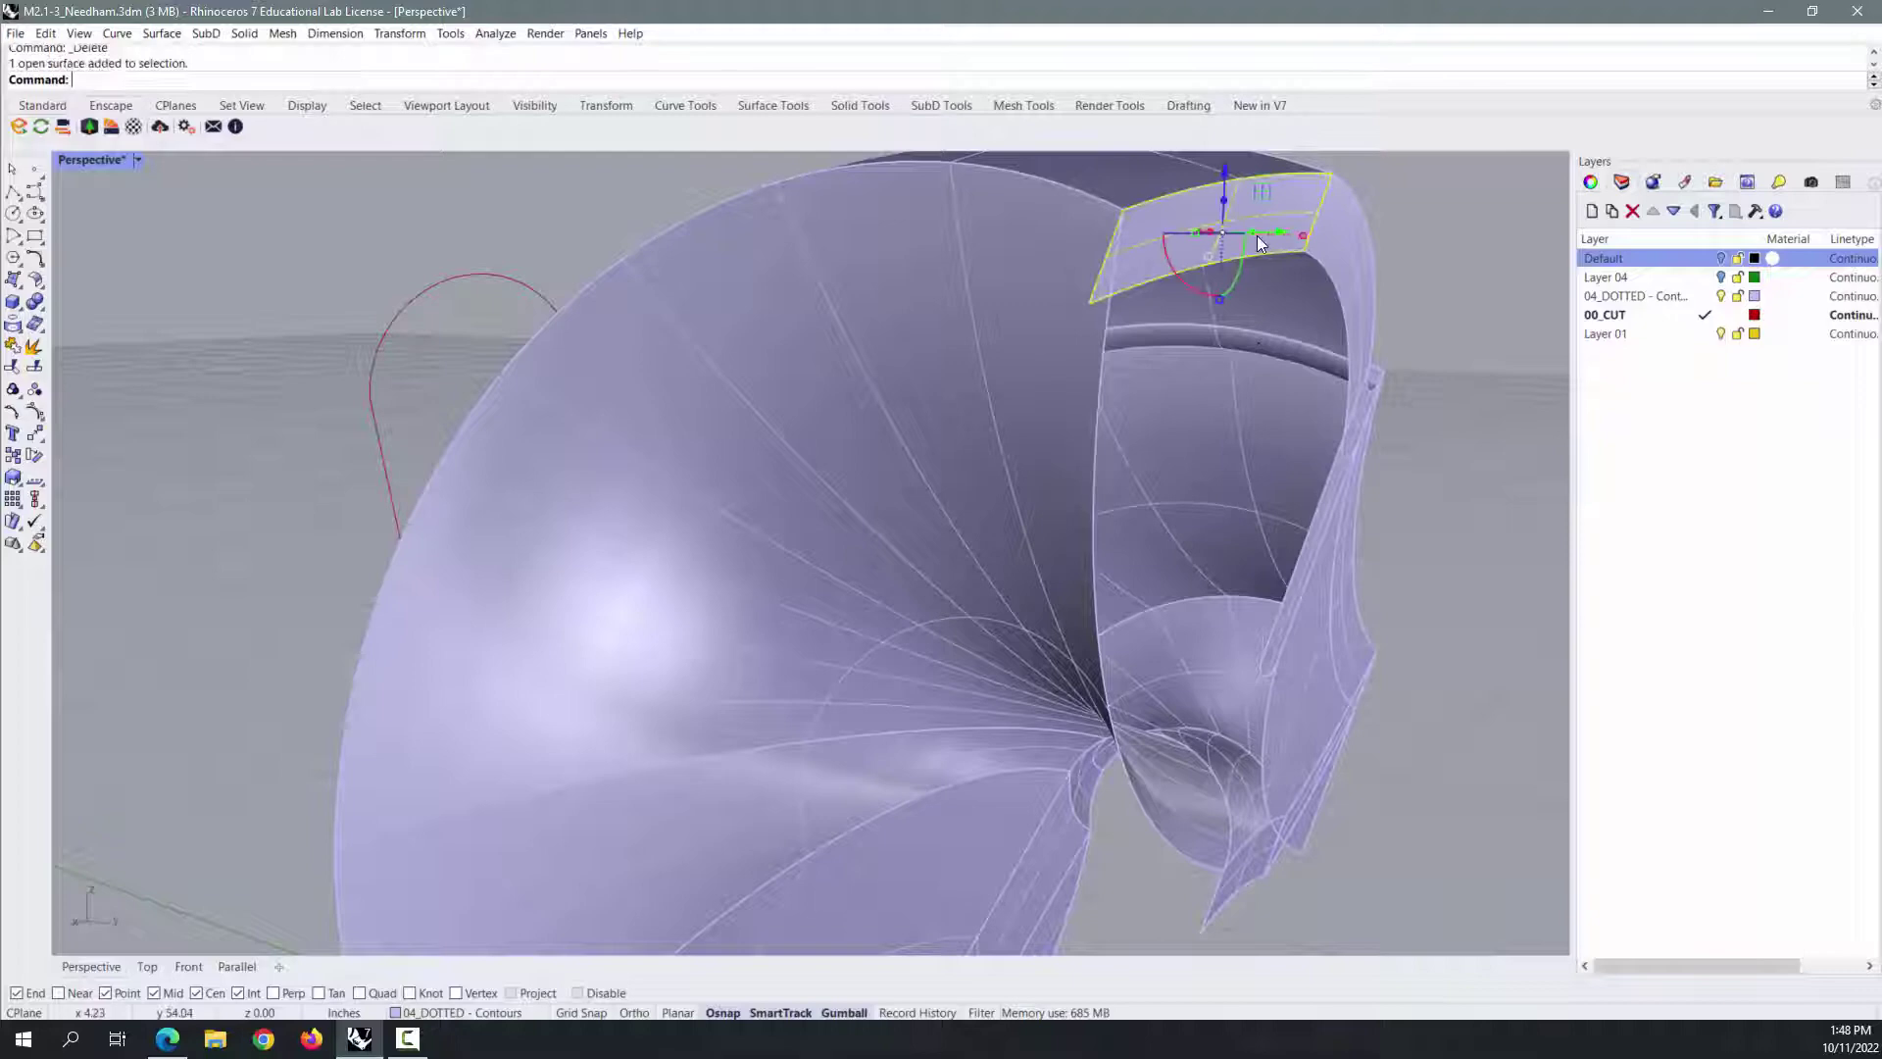
{"action": "key", "text": "Delete"}
{"action": "left_click", "coordinate": [1329, 547]}
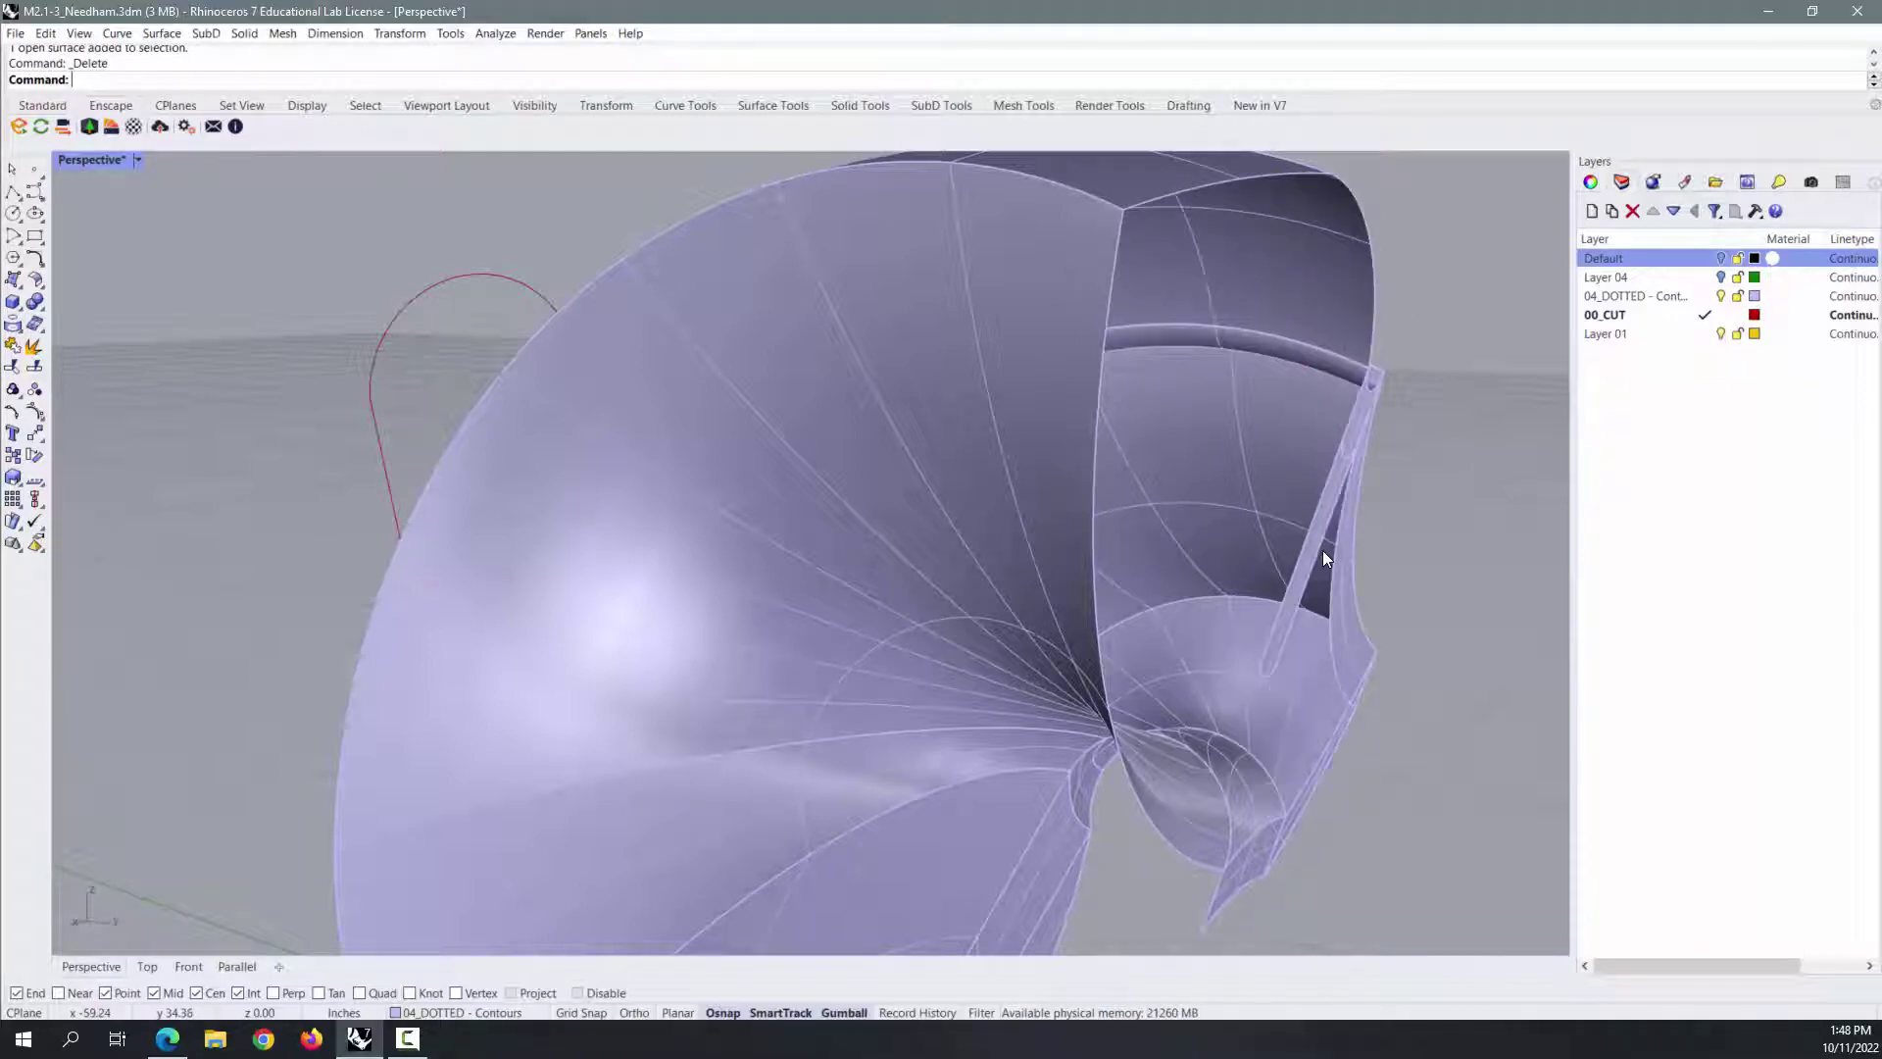
{"action": "key", "text": "Delete"}
{"action": "left_click", "coordinate": [1349, 626]}
{"action": "key", "text": "Delete"}
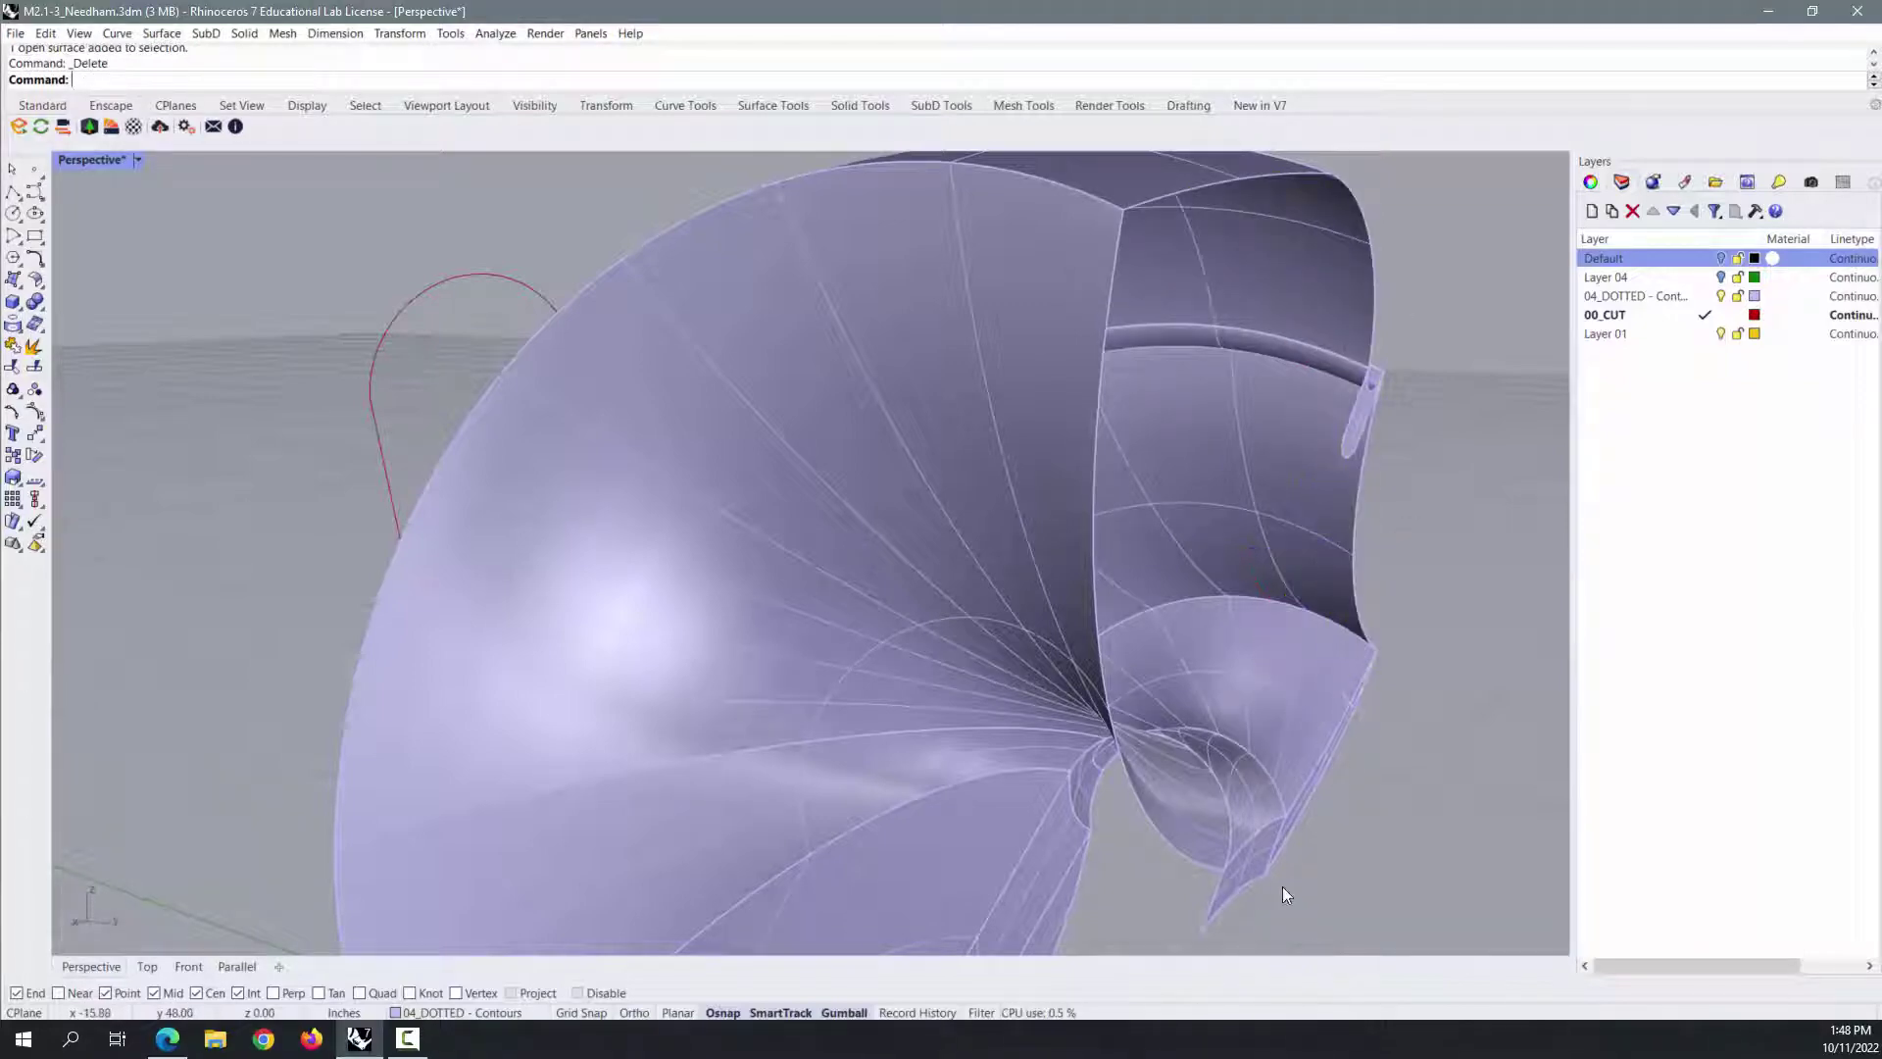
Delete the remaining leftover pieces at the lower tip and outer rim of the end opening.
{"action": "left_click", "coordinate": [1256, 875]}
{"action": "key", "text": "Delete"}
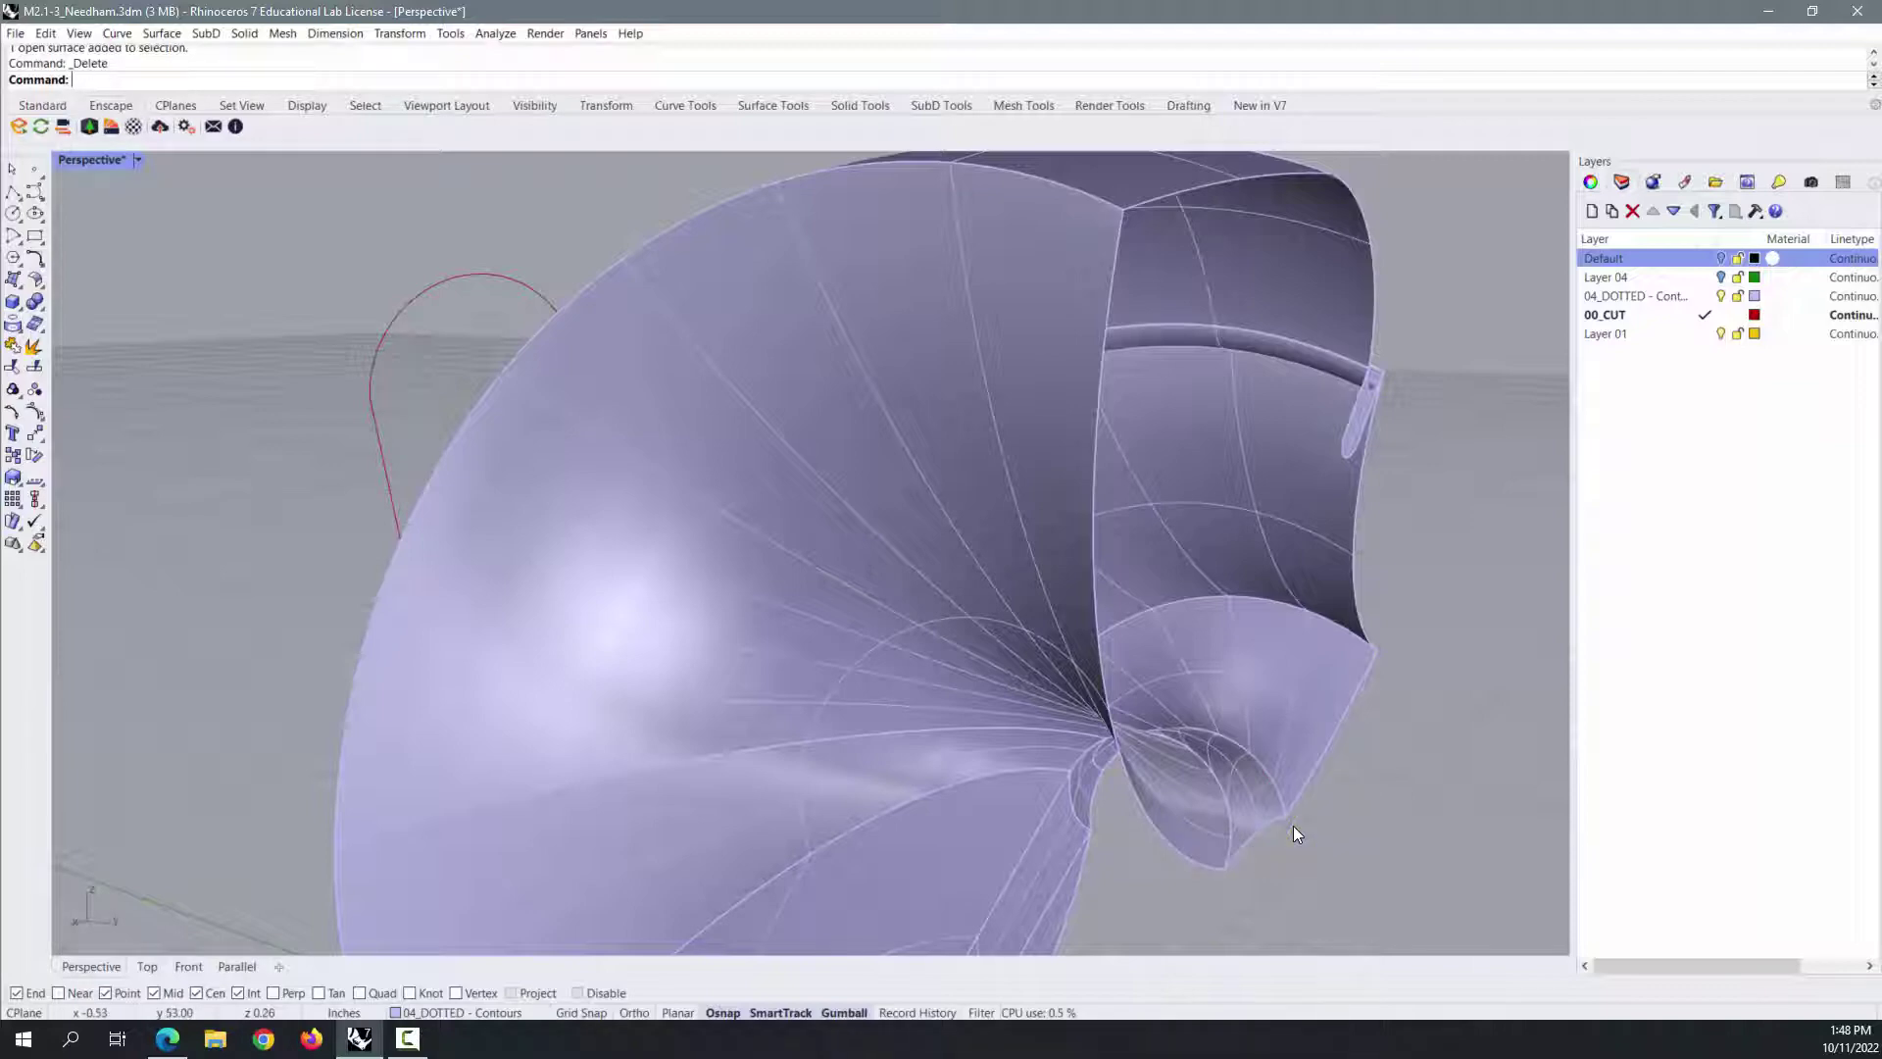
{"action": "right_click_drag", "start_coordinate": [1309, 445], "coordinate": [1400, 544]}
{"action": "left_click", "coordinate": [1265, 534]}
{"action": "key", "text": "Delete"}
Delete the group of surfaces forming the arm that extends from the shell's lower end.
{"action": "scroll", "coordinate": [1339, 497], "scroll_direction": "down", "scroll_amount": 6}
{"action": "scroll", "coordinate": [859, 781], "scroll_direction": "up", "scroll_amount": 5}
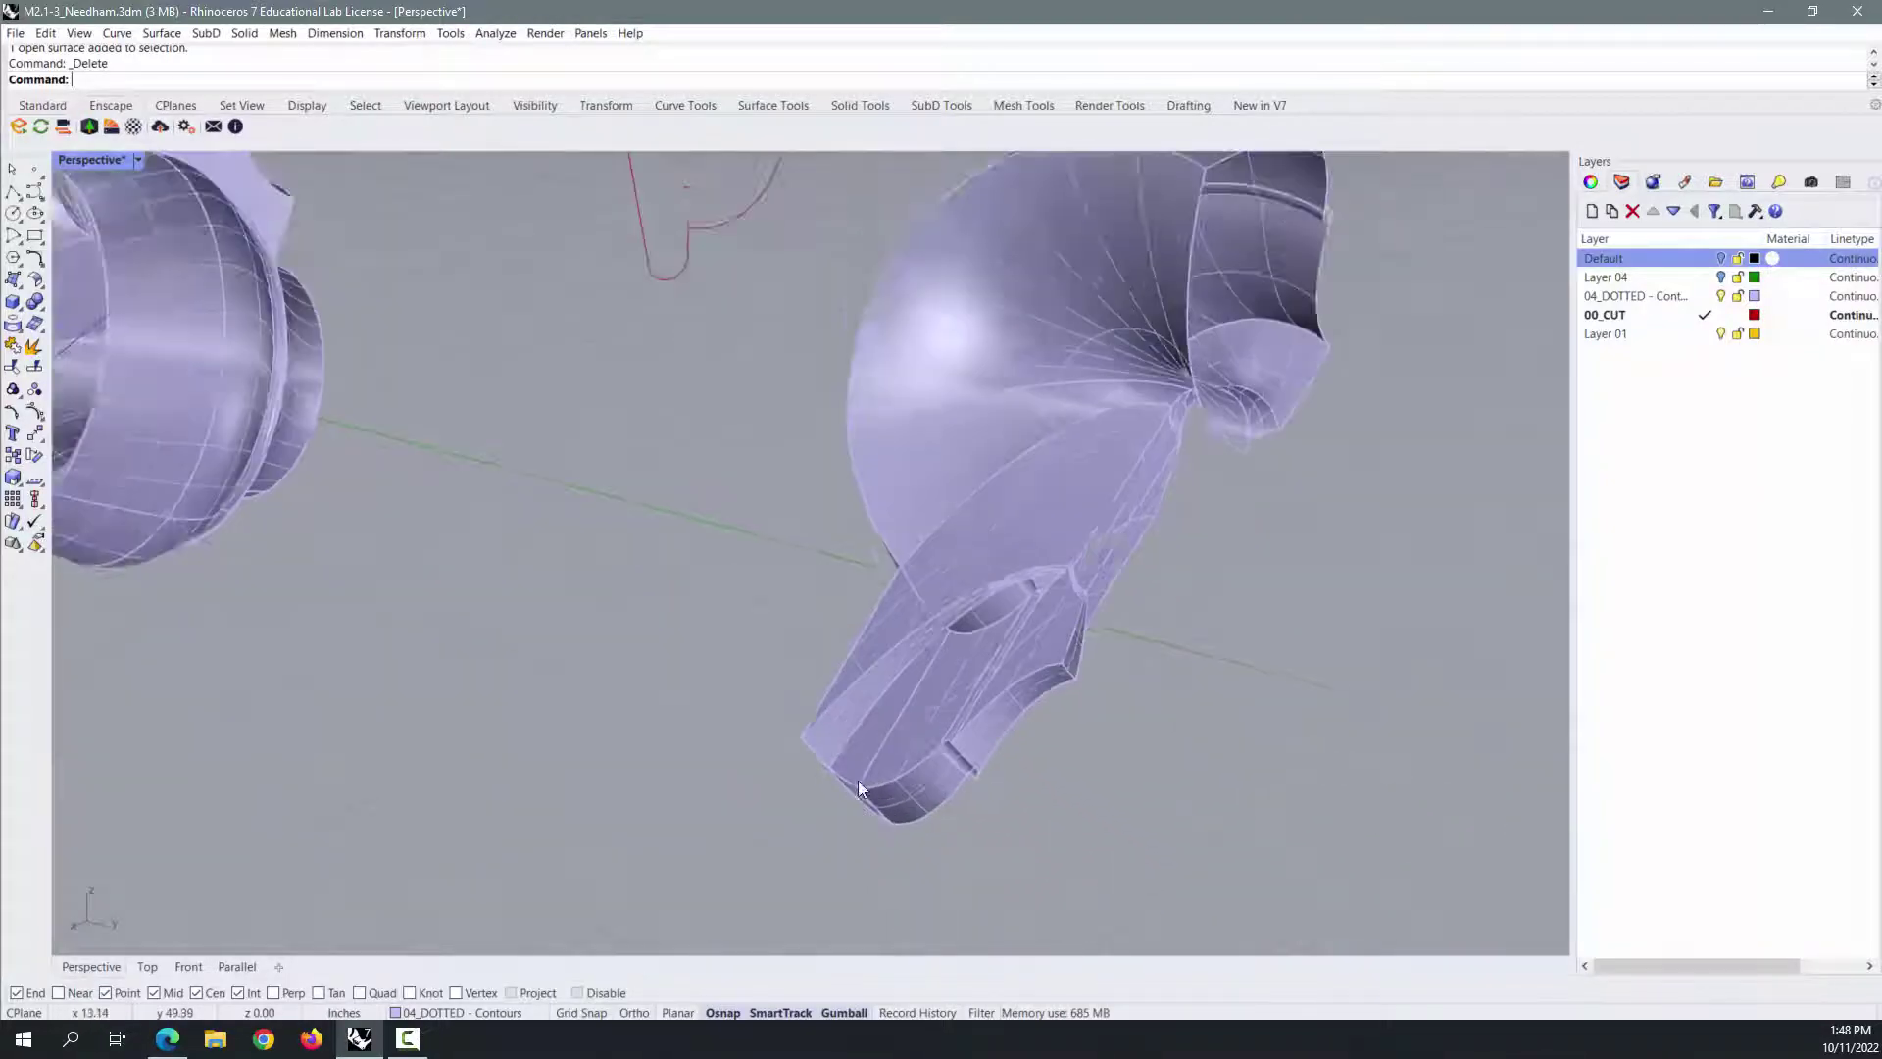
{"action": "right_click_drag", "start_coordinate": [859, 774], "coordinate": [799, 619]}
{"action": "left_click", "coordinate": [796, 608]}
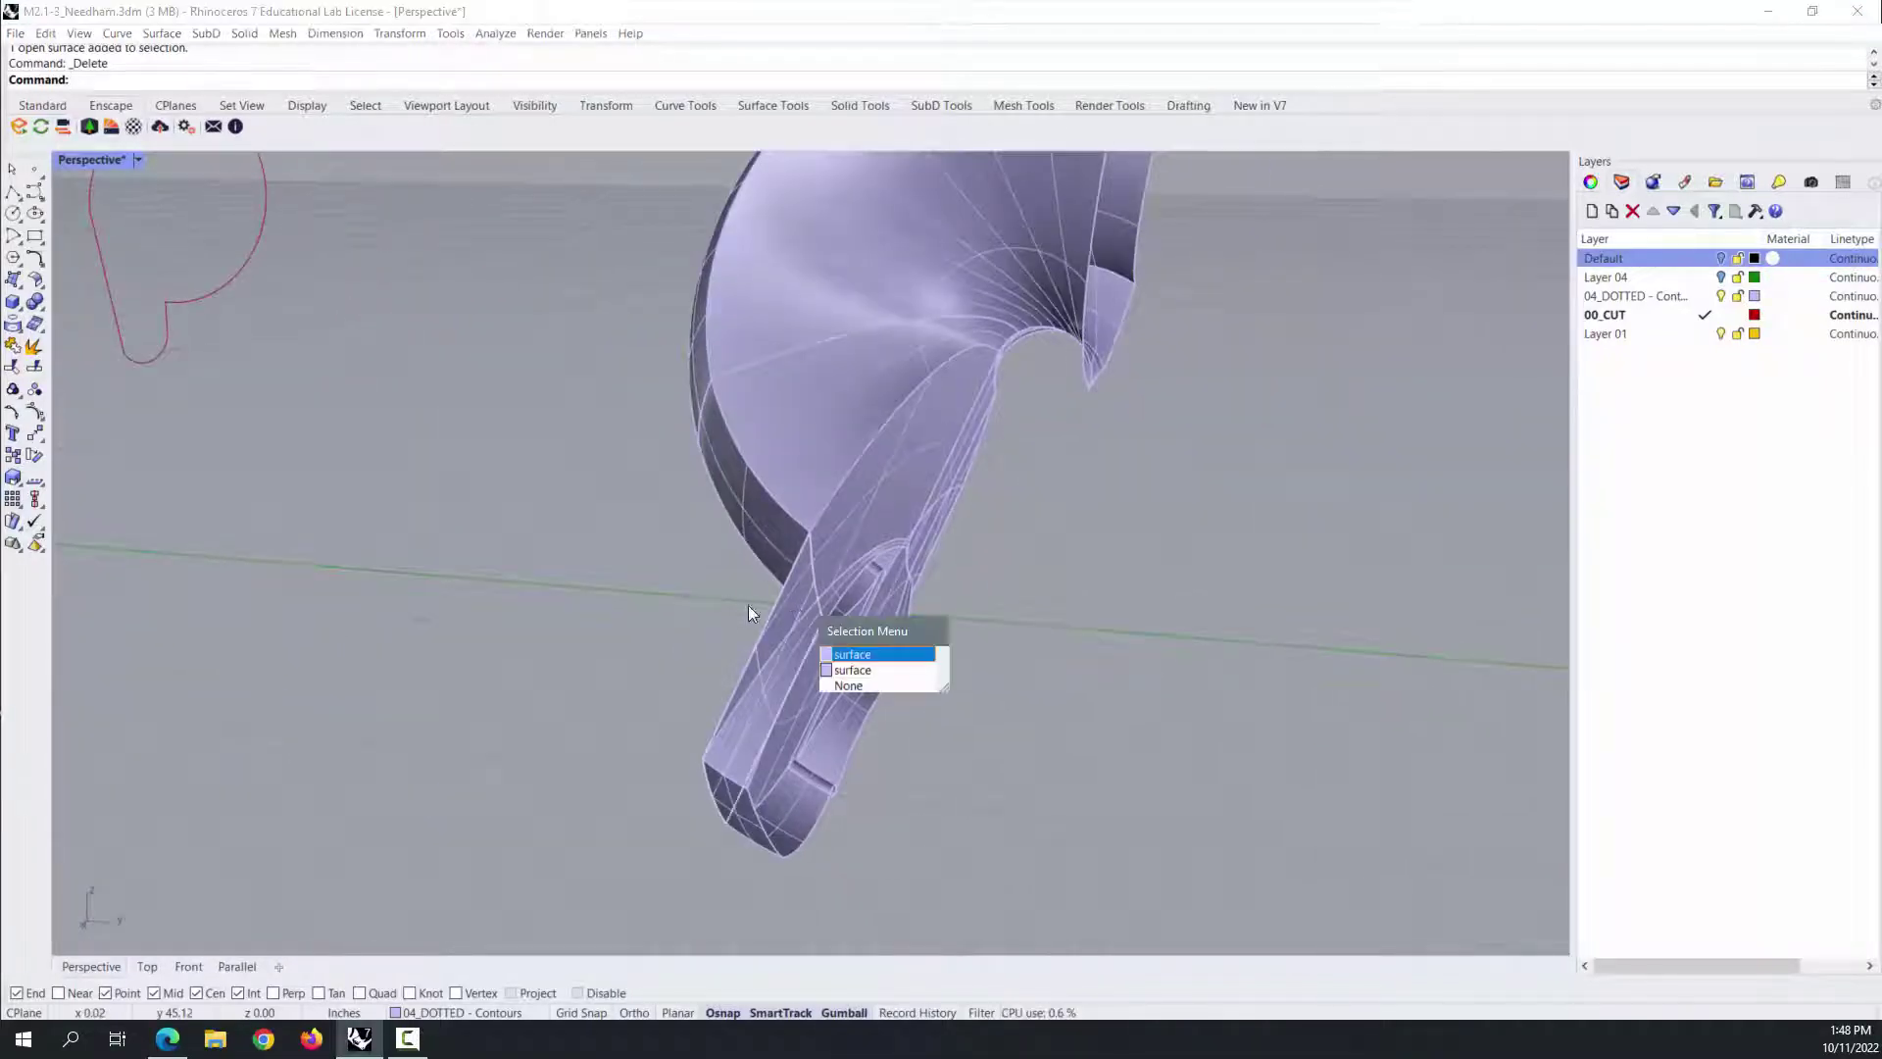
{"action": "left_click", "coordinate": [733, 561]}
{"action": "left_click", "coordinate": [676, 582]}
{"action": "right_click_drag", "start_coordinate": [675, 582], "coordinate": [637, 602]}
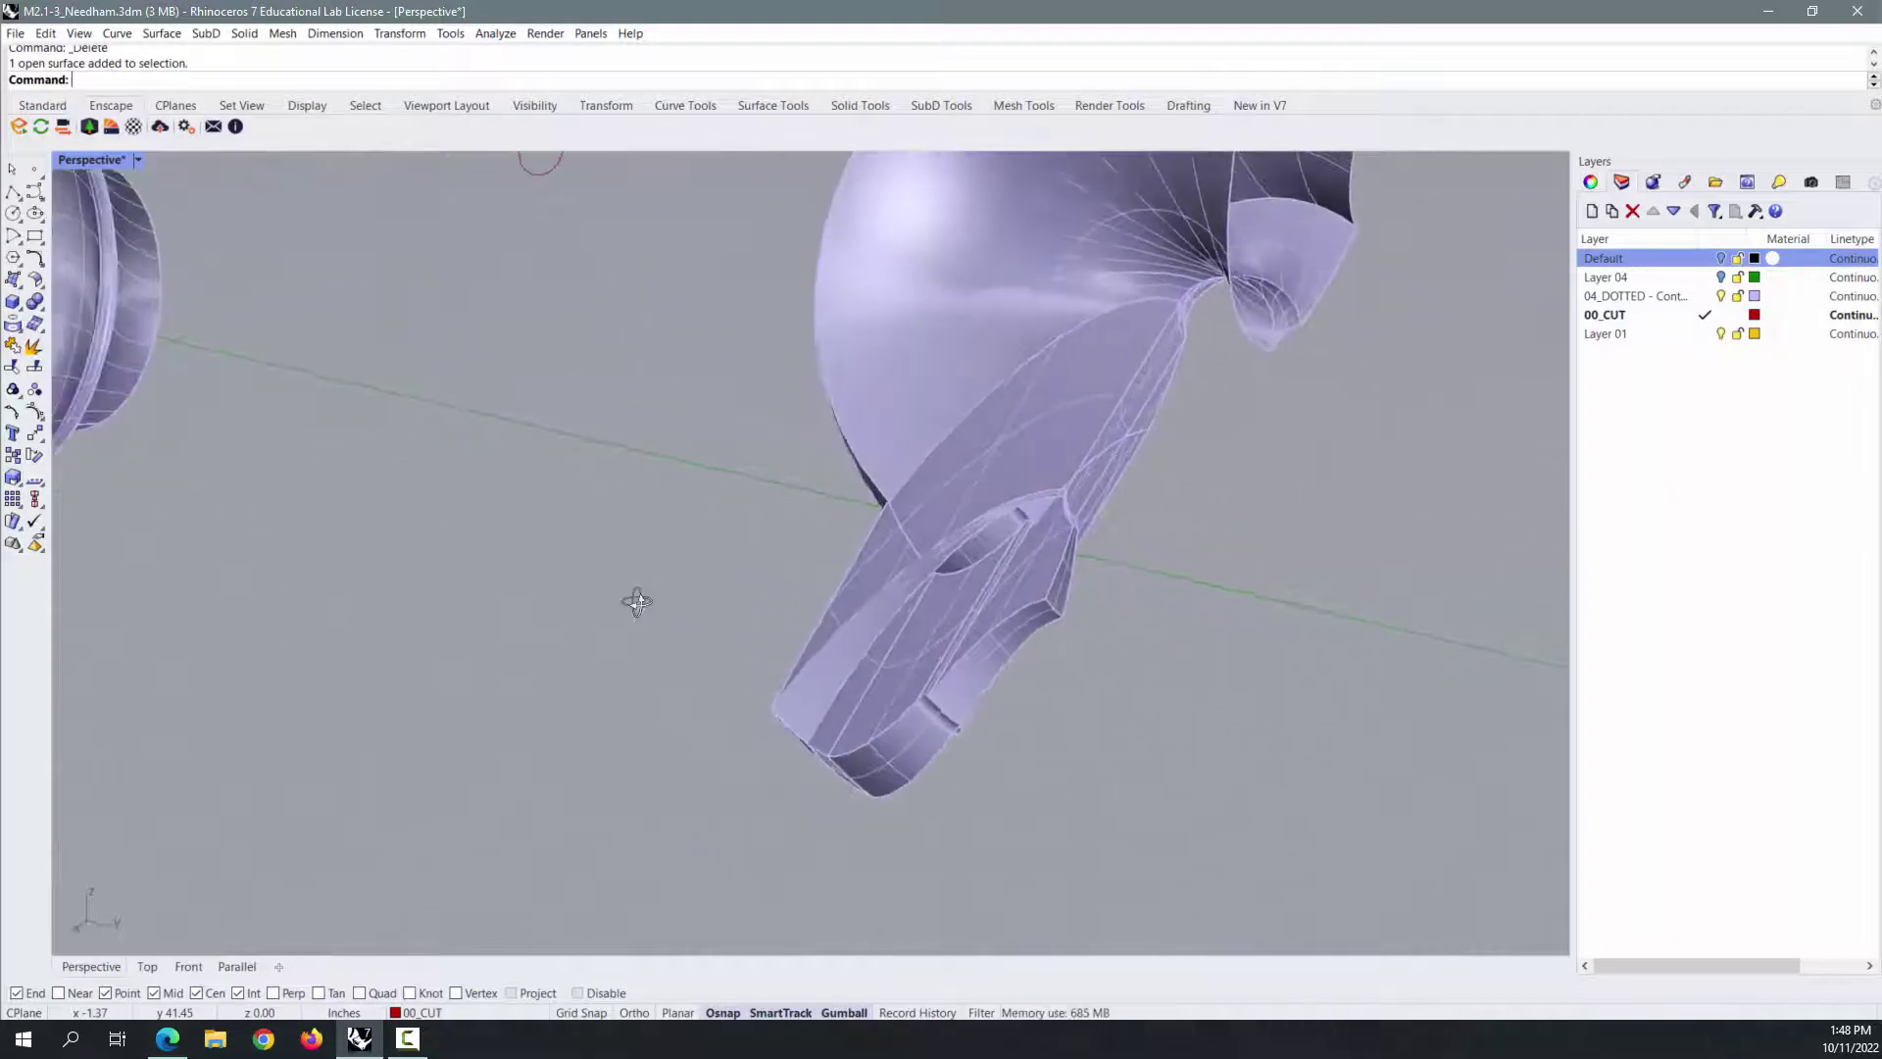
{"action": "left_click", "coordinate": [944, 477]}
{"action": "right_click_drag", "start_coordinate": [765, 513], "coordinate": [880, 558]}
{"action": "key", "text": "Delete"}
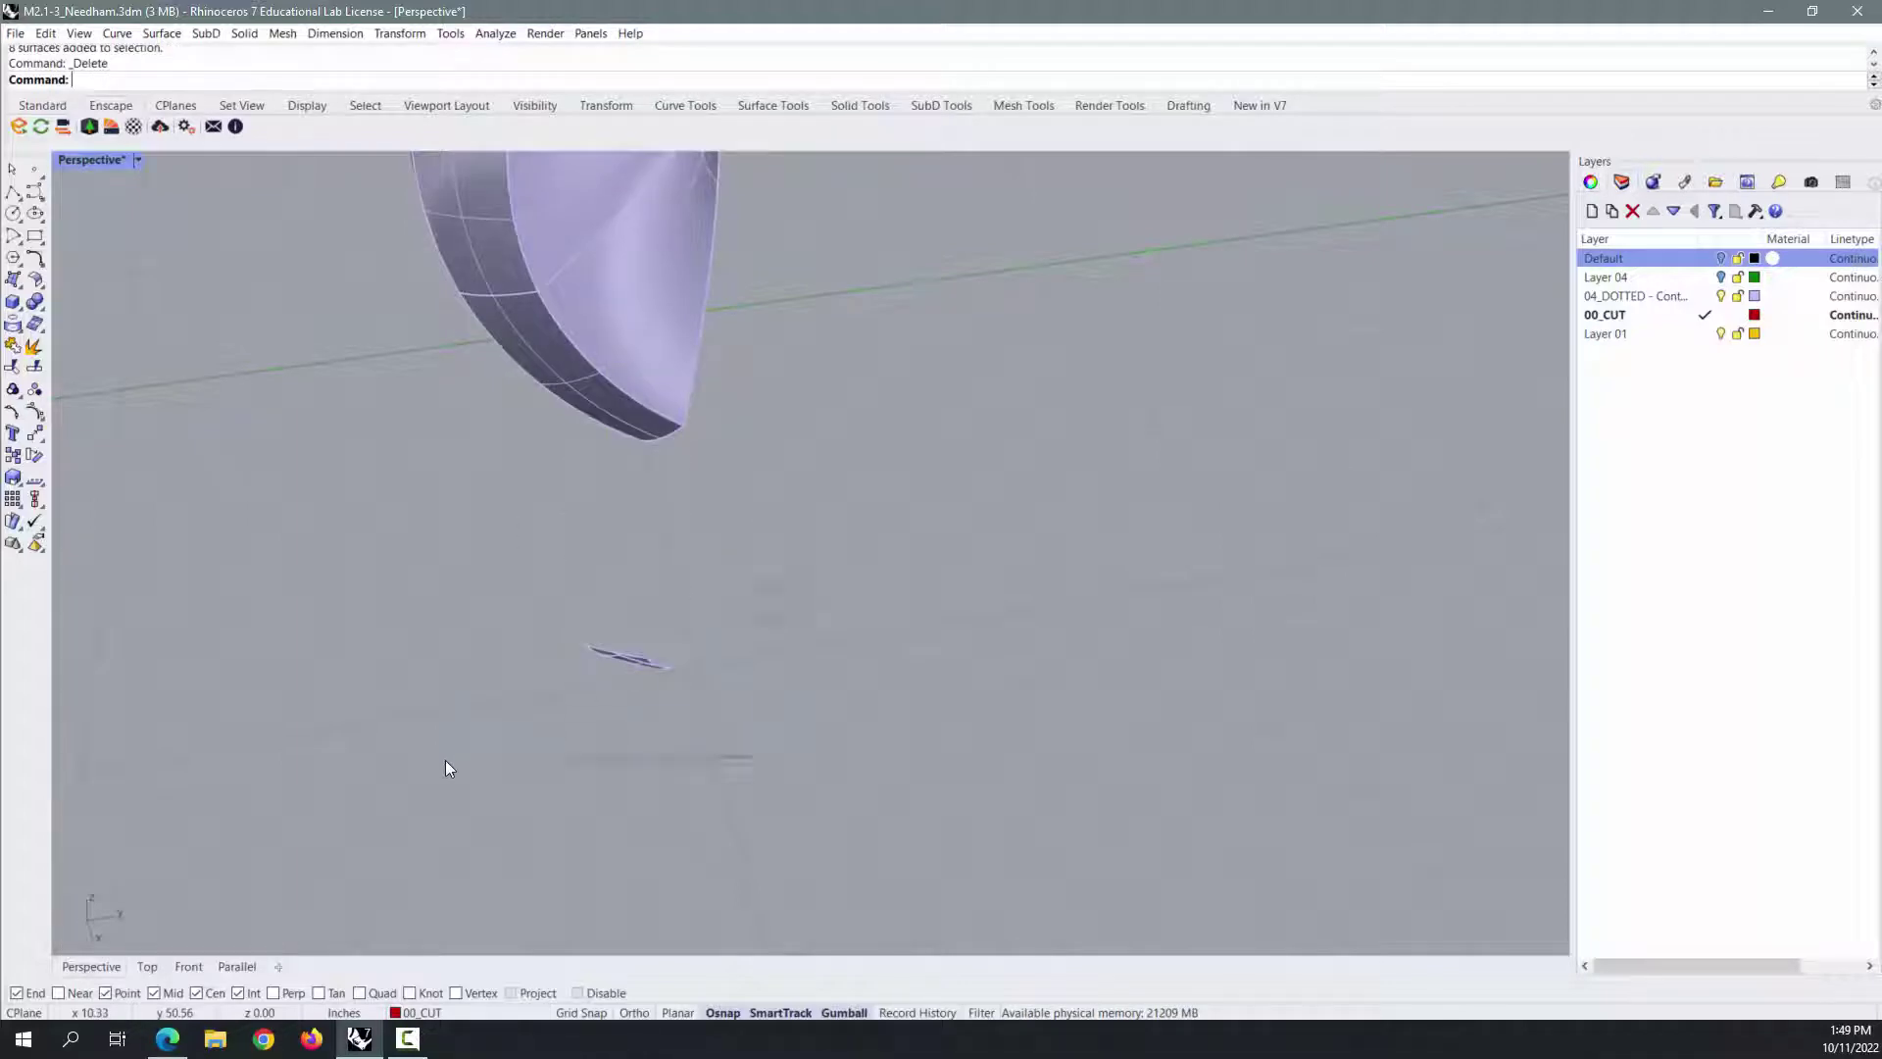
Delete the stray surface fragments left below the shell's open lower end.
{"action": "left_click_drag", "start_coordinate": [753, 593], "coordinate": [445, 760]}
{"action": "scroll", "coordinate": [514, 700], "scroll_direction": "down", "scroll_amount": 5}
{"action": "key", "text": "Delete"}
{"action": "right_click_drag", "start_coordinate": [679, 642], "coordinate": [779, 682]}
{"action": "scroll", "coordinate": [956, 760], "scroll_direction": "up", "scroll_amount": 3}
{"action": "key", "text": "Delete"}
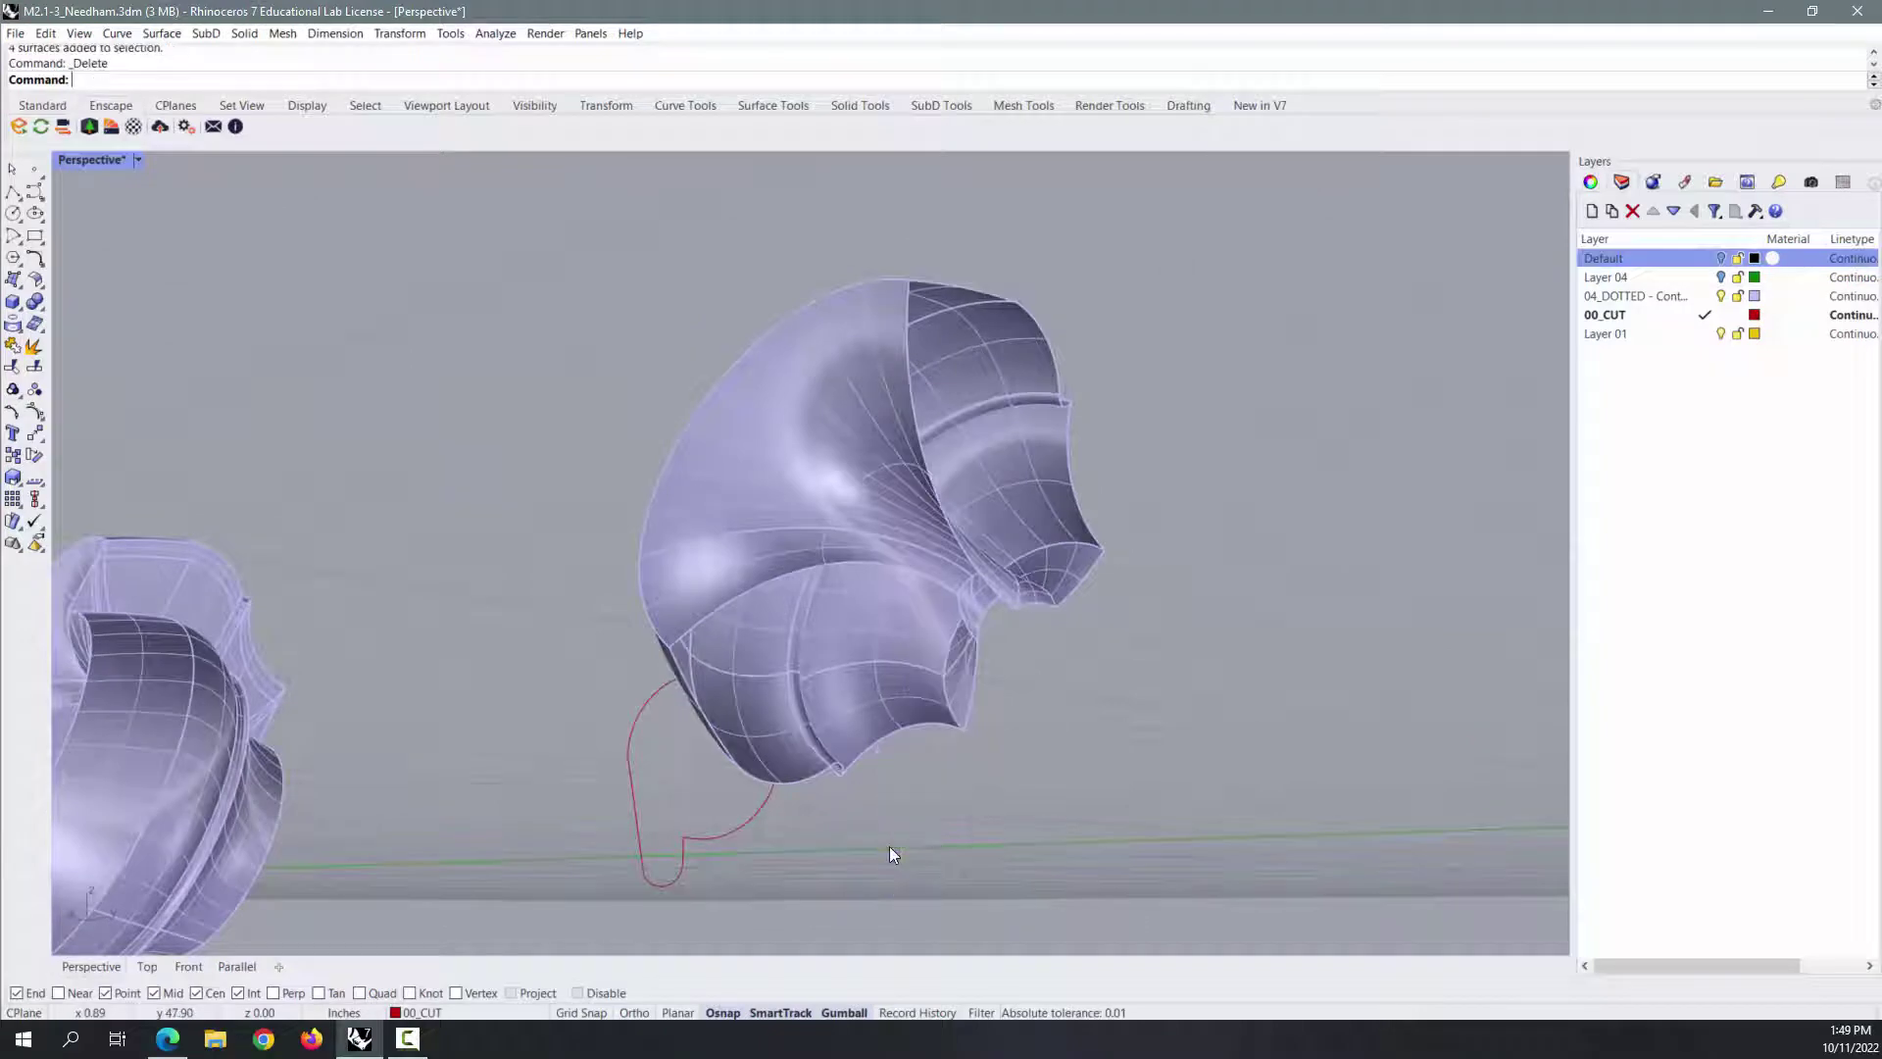
Join the isolated shell segment's surfaces into one polysurface and cap its two open ends.
{"action": "right_click_drag", "start_coordinate": [979, 732], "coordinate": [1069, 776]}
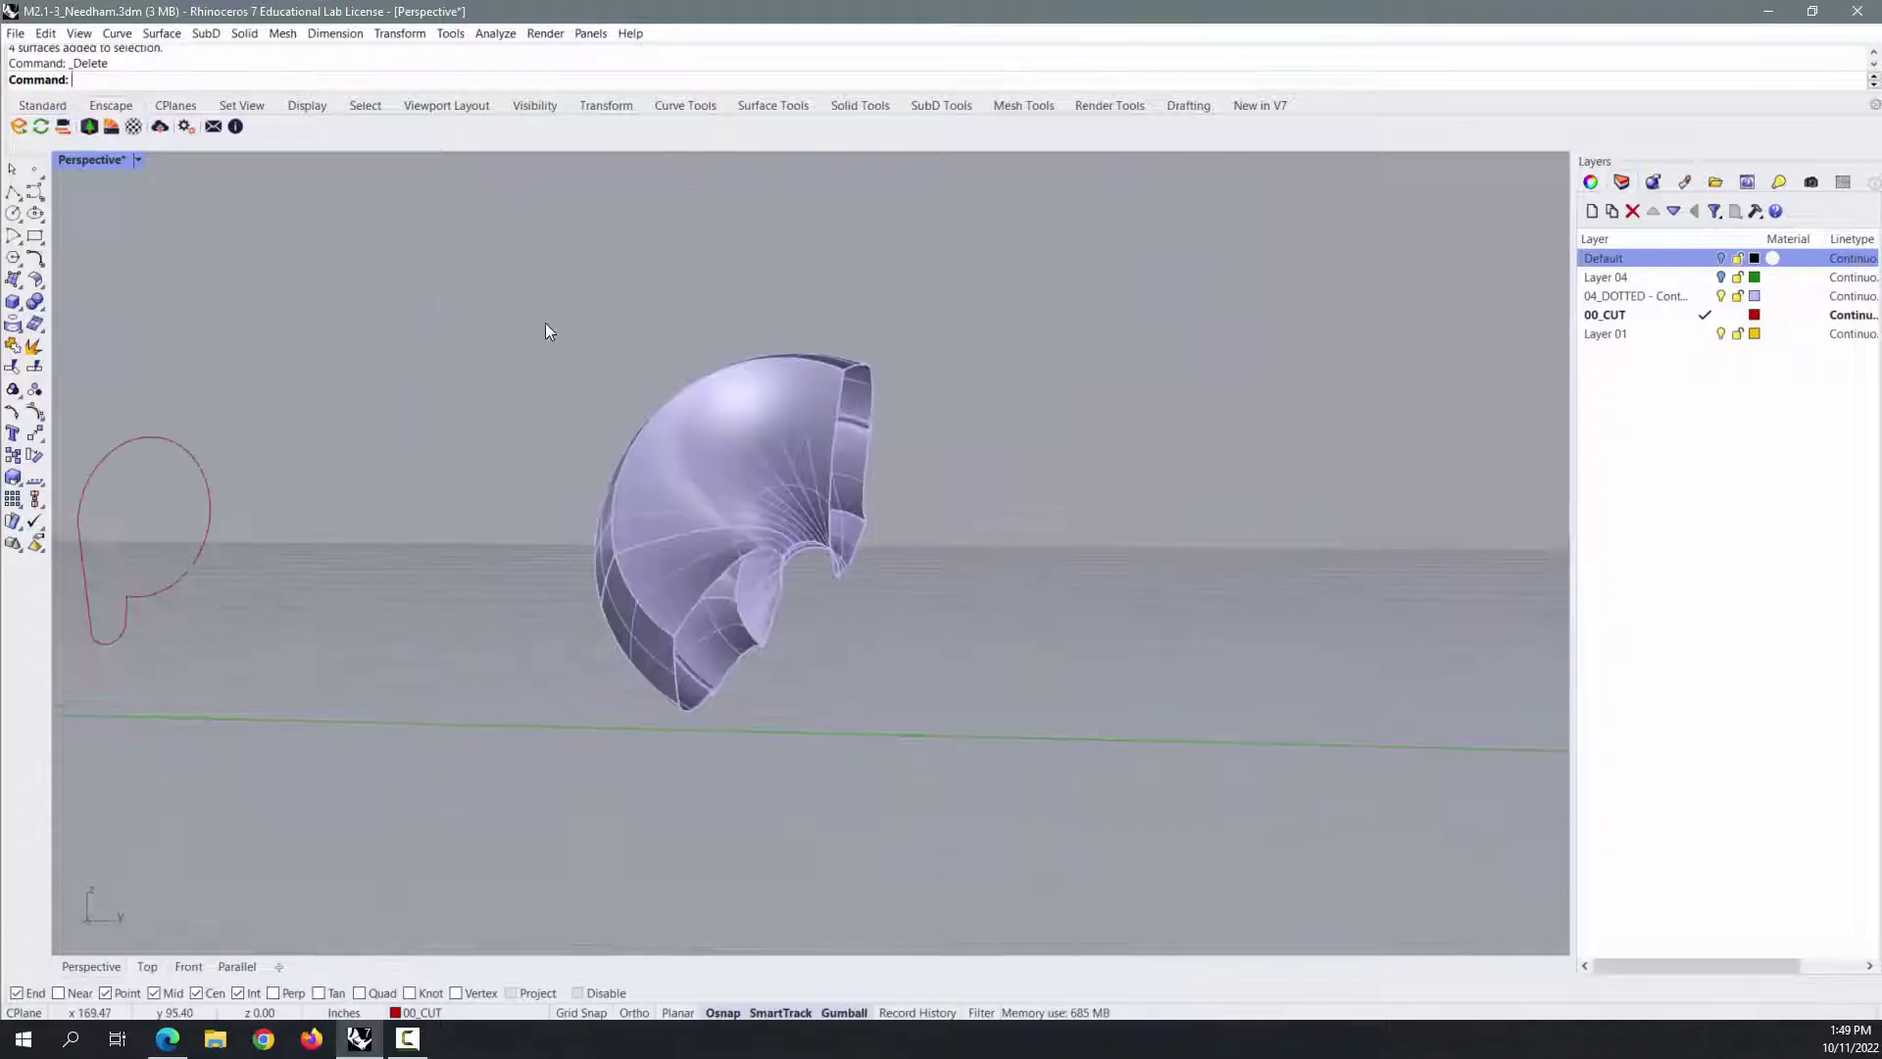
{"action": "left_click_drag", "start_coordinate": [547, 332], "coordinate": [1070, 735]}
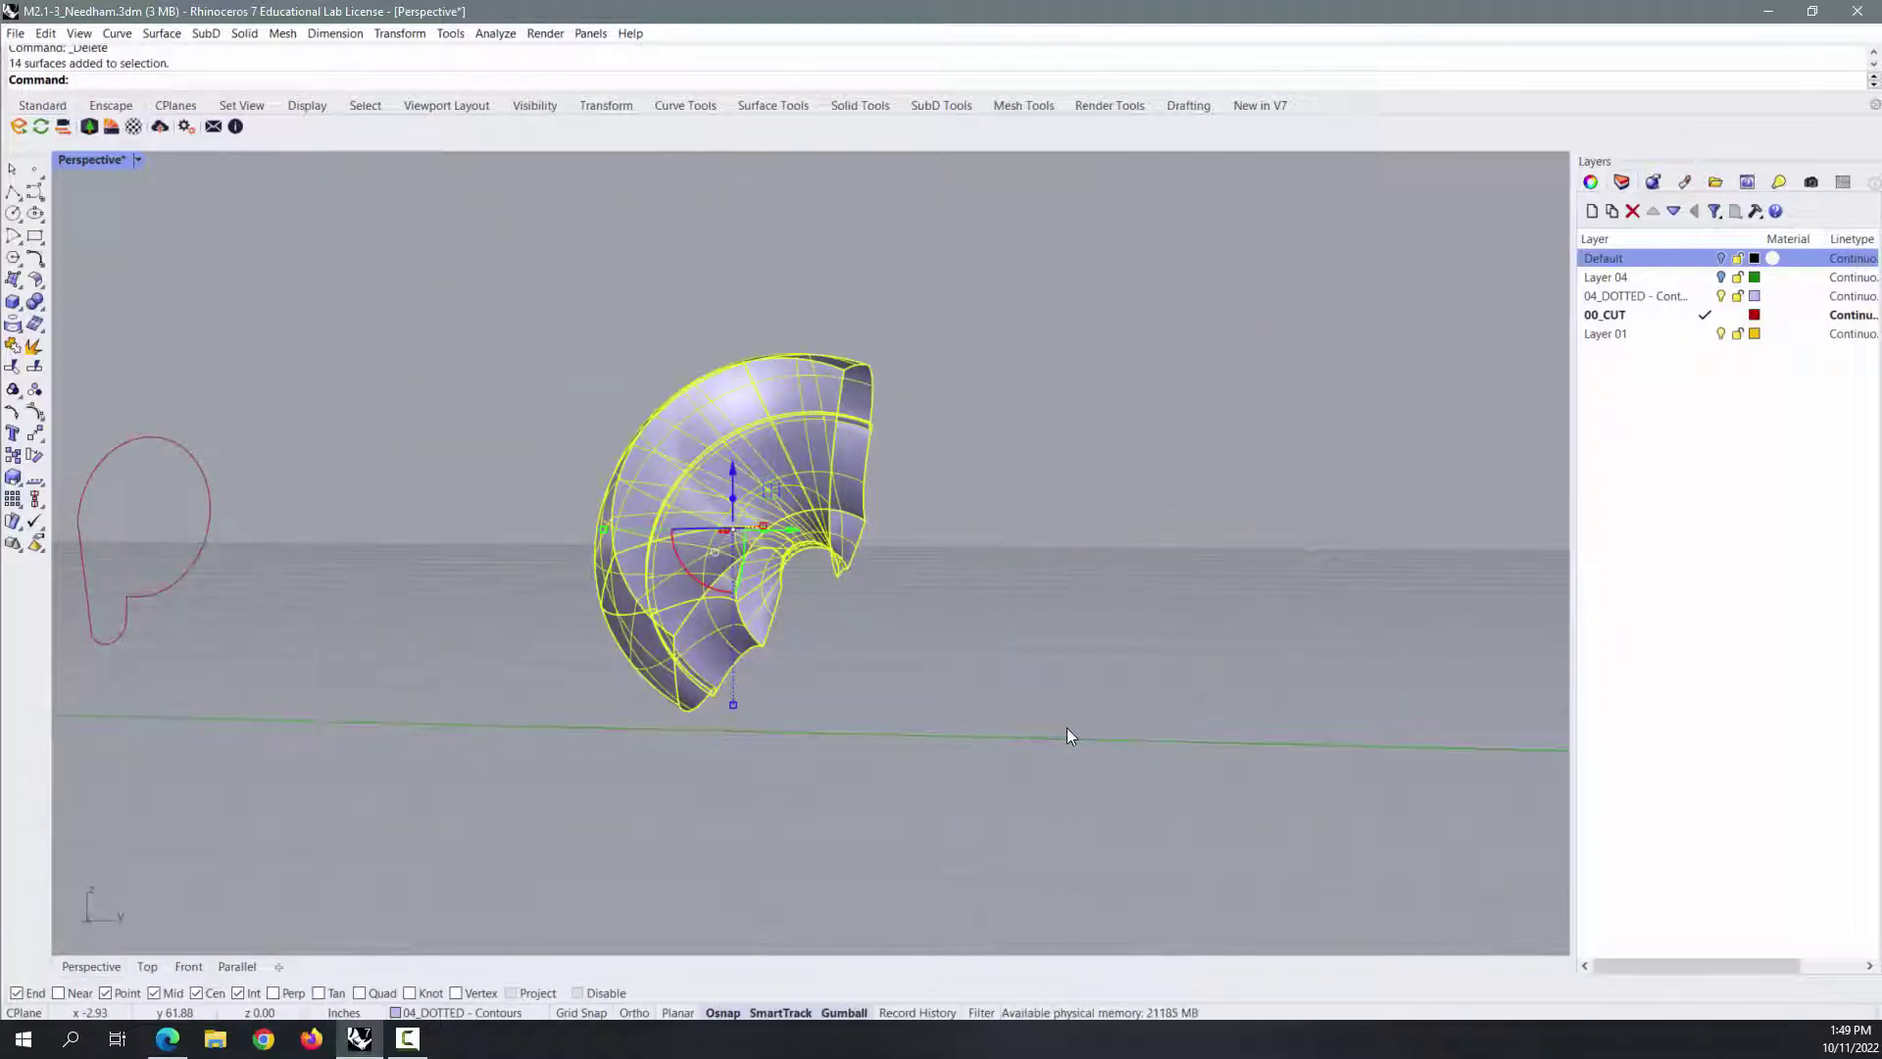
{"action": "key", "text": "Return"}
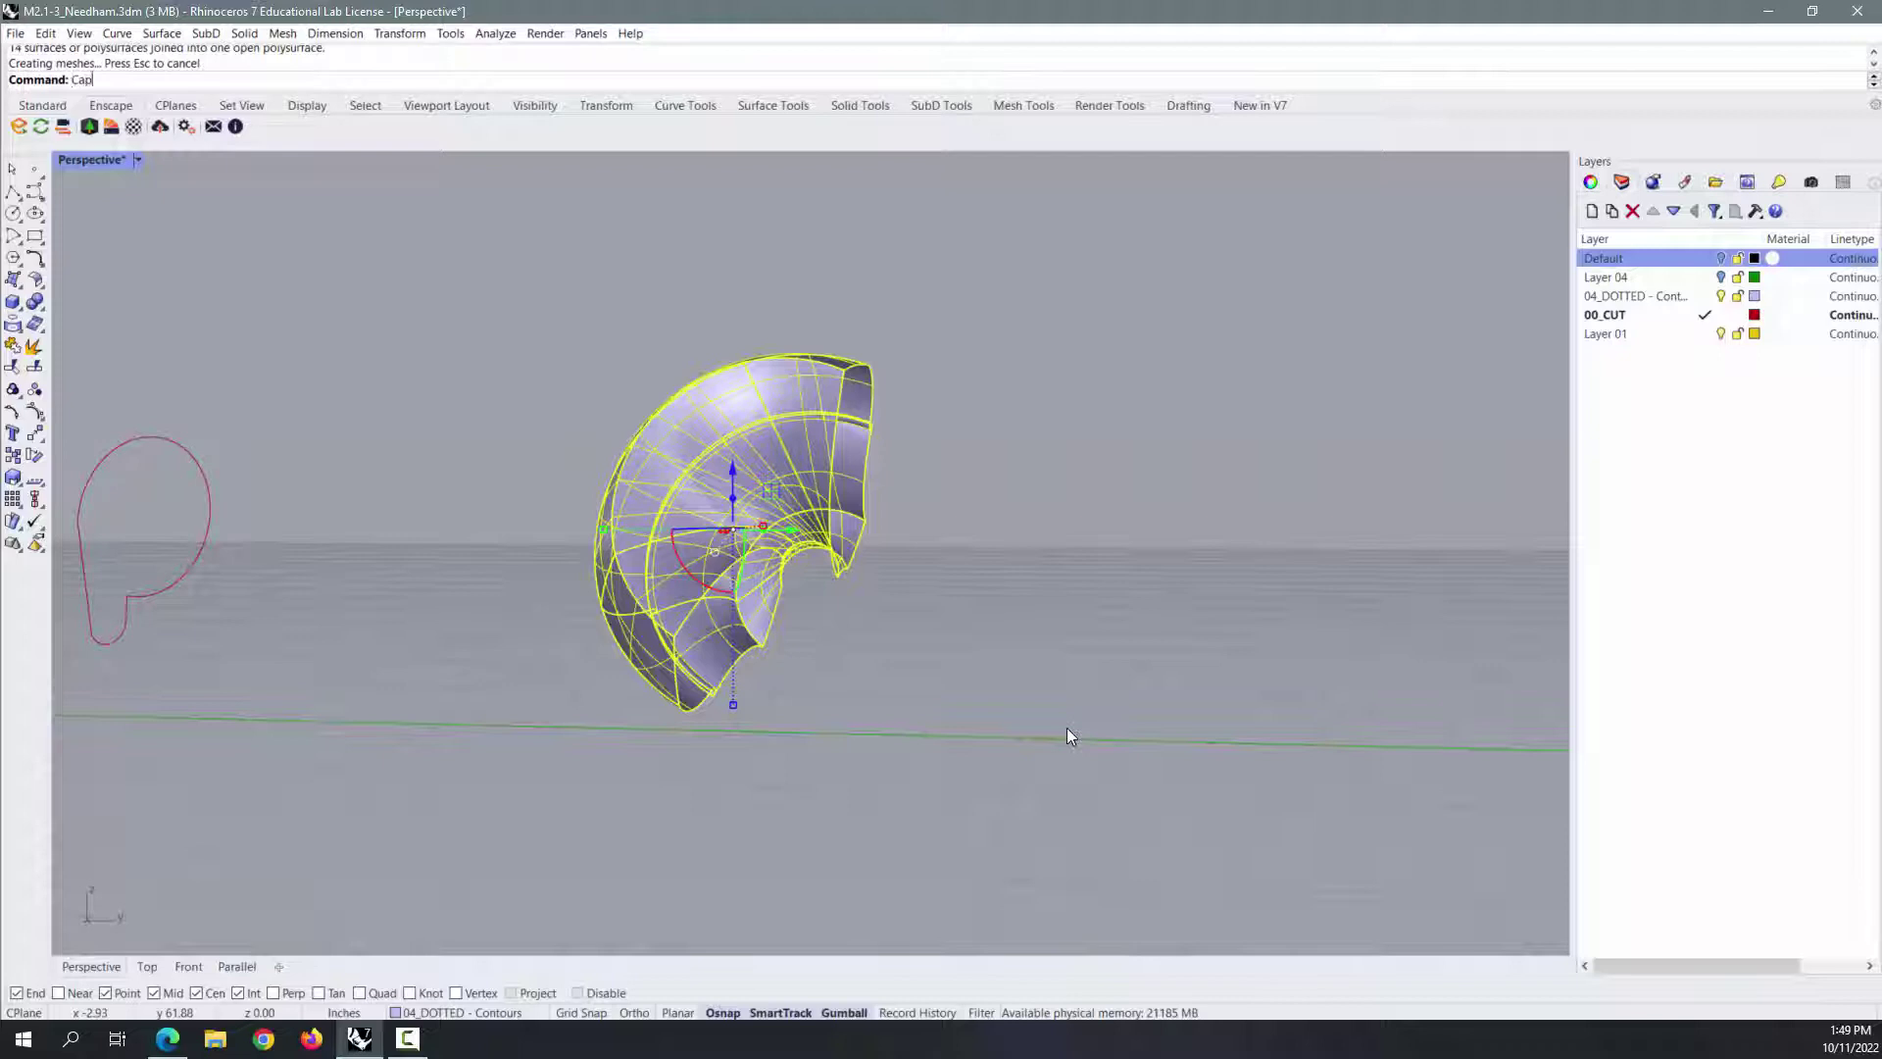
{"action": "type", "text": "Cap"}
{"action": "key", "text": "Return"}
{"action": "right_click_drag", "start_coordinate": [1057, 687], "coordinate": [580, 698]}
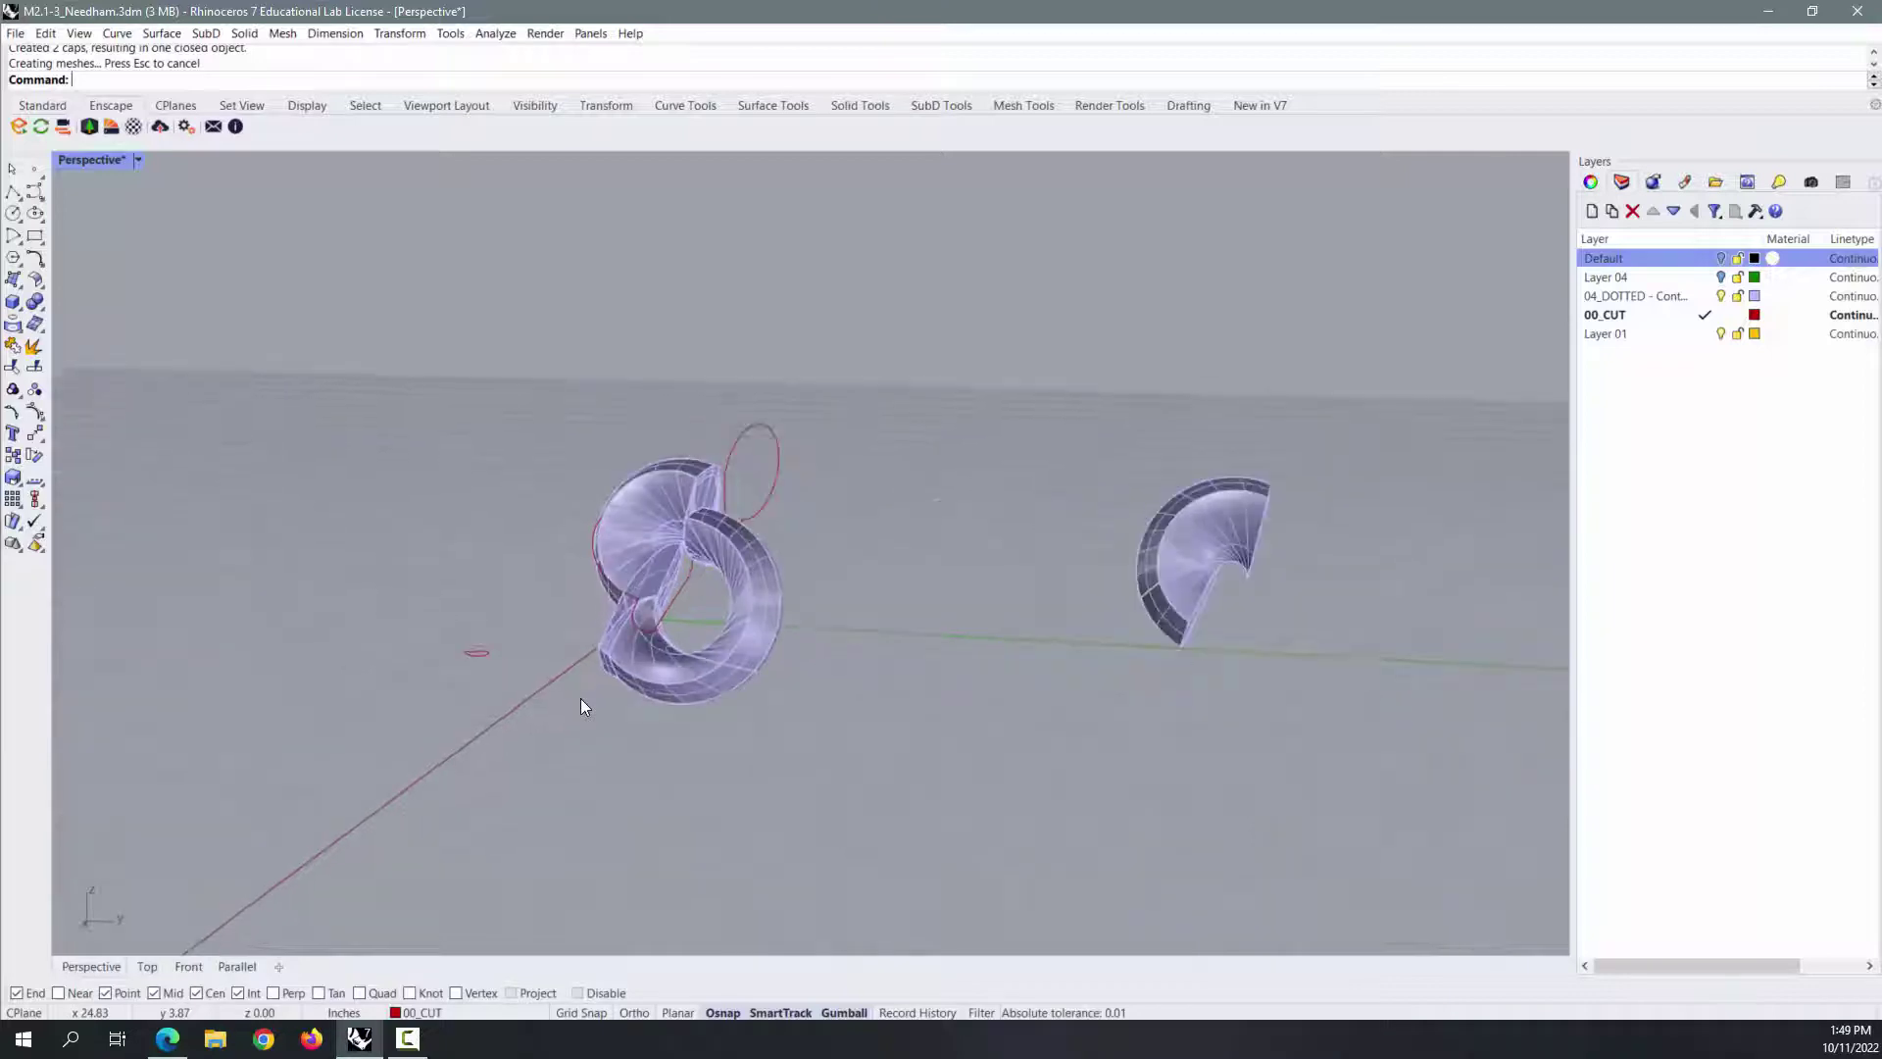
{"action": "scroll", "coordinate": [580, 698], "scroll_direction": "up", "scroll_amount": 2}
{"action": "left_click", "coordinate": [682, 662]}
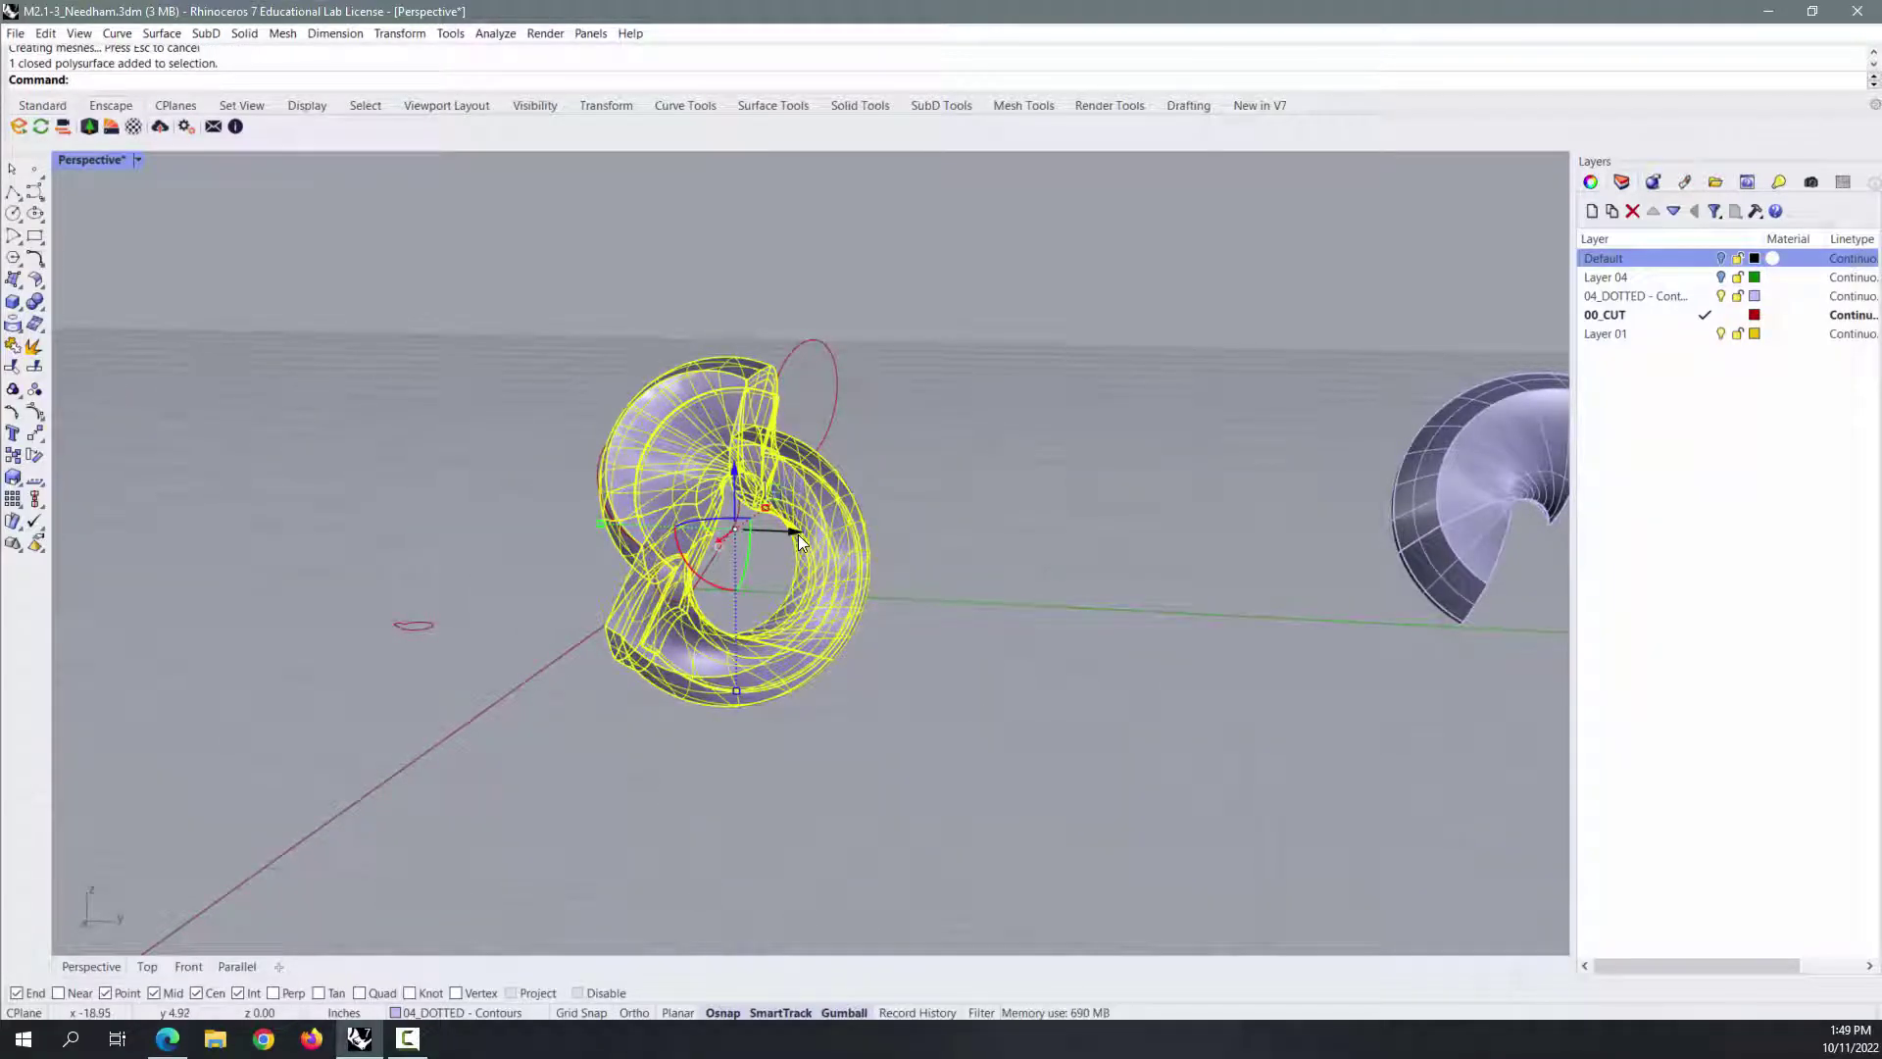
{"action": "left_click", "coordinate": [1221, 549]}
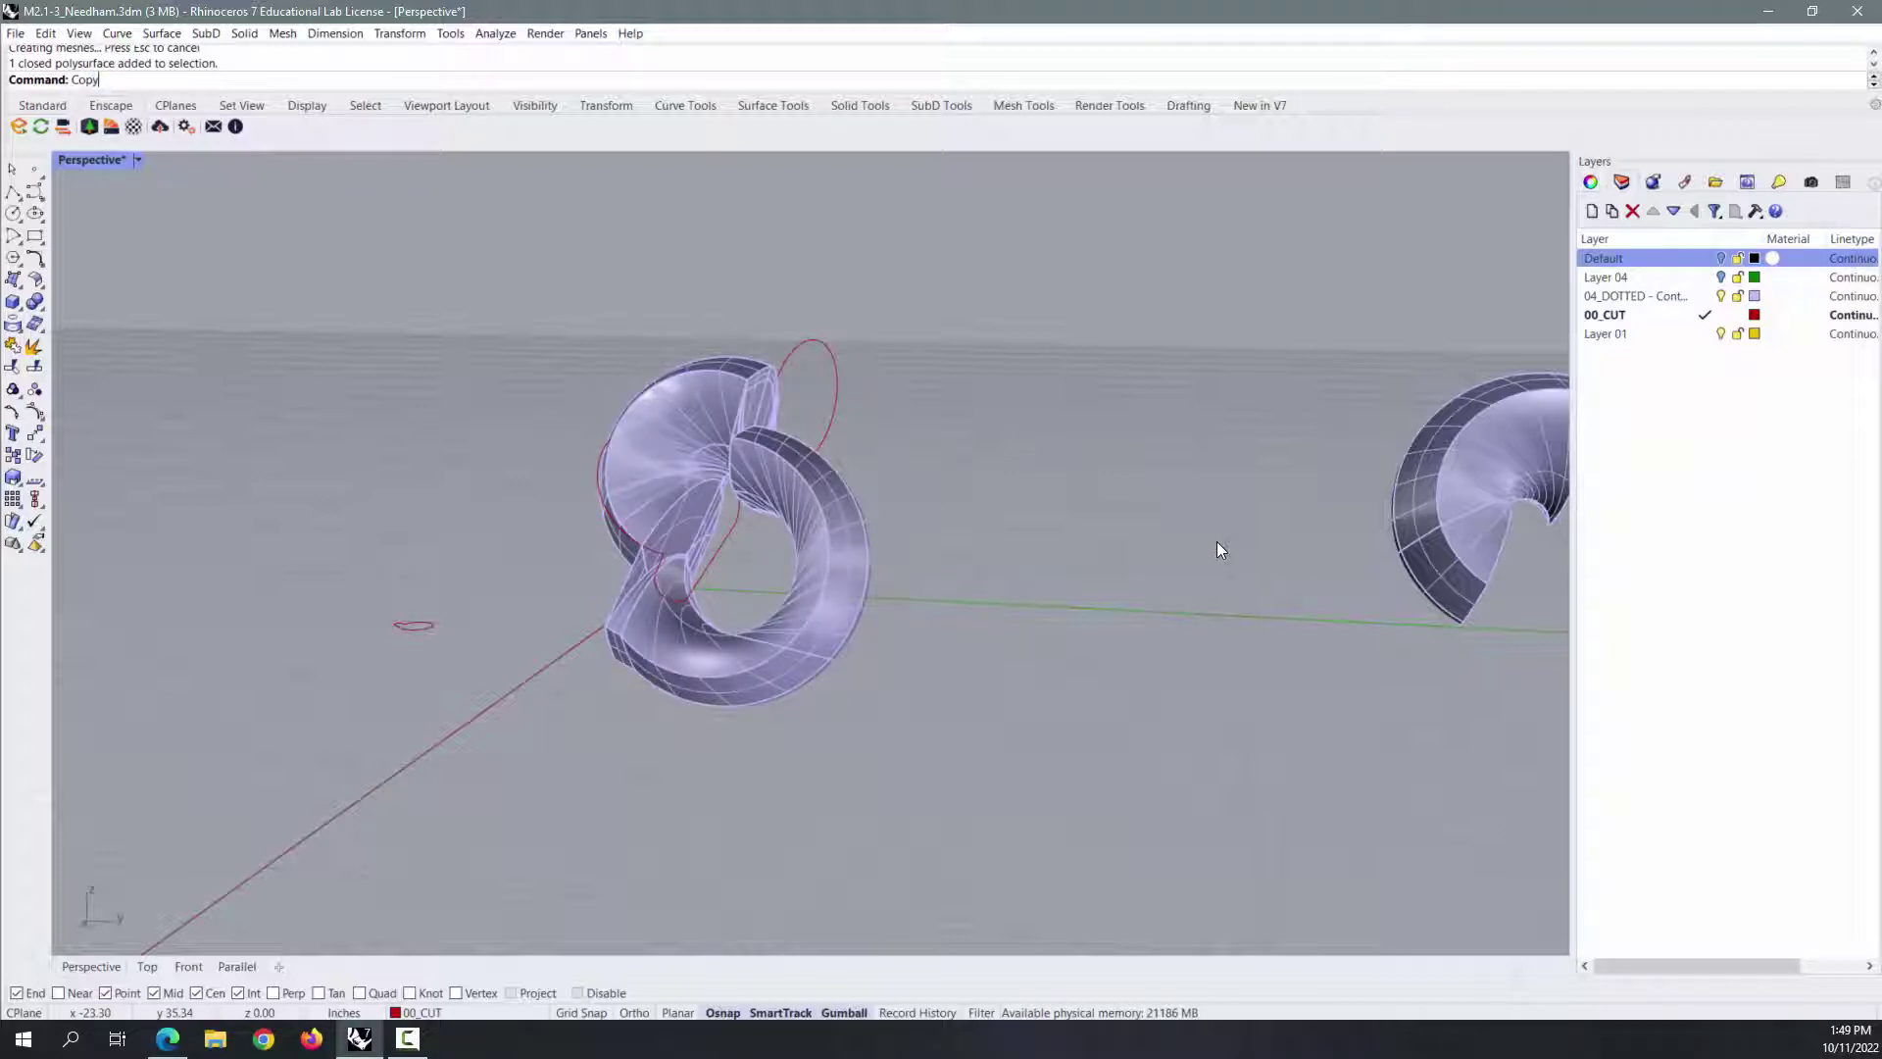
{"action": "key", "text": "Return"}
{"action": "key", "text": "Escape"}
Move the capped shell segment to Layer 01.
{"action": "left_click", "coordinate": [1448, 463]}
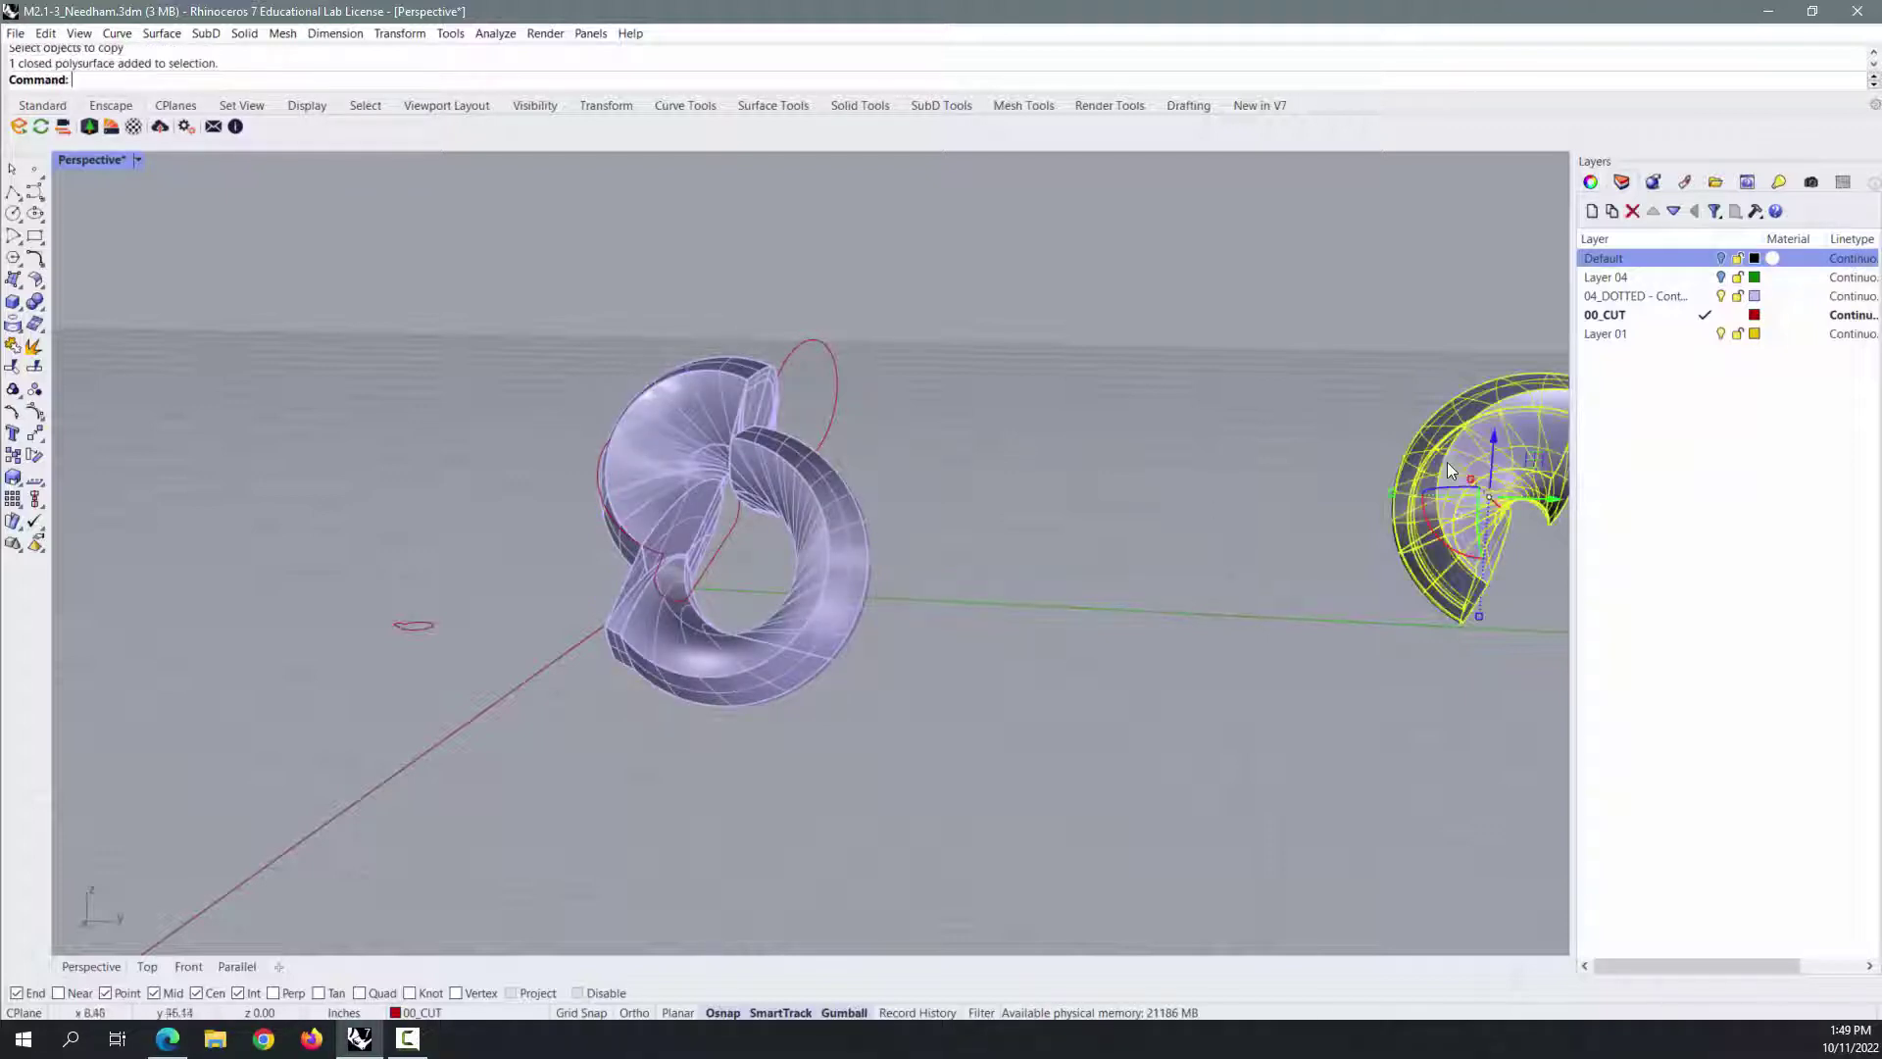
{"action": "right_click", "coordinate": [1644, 339]}
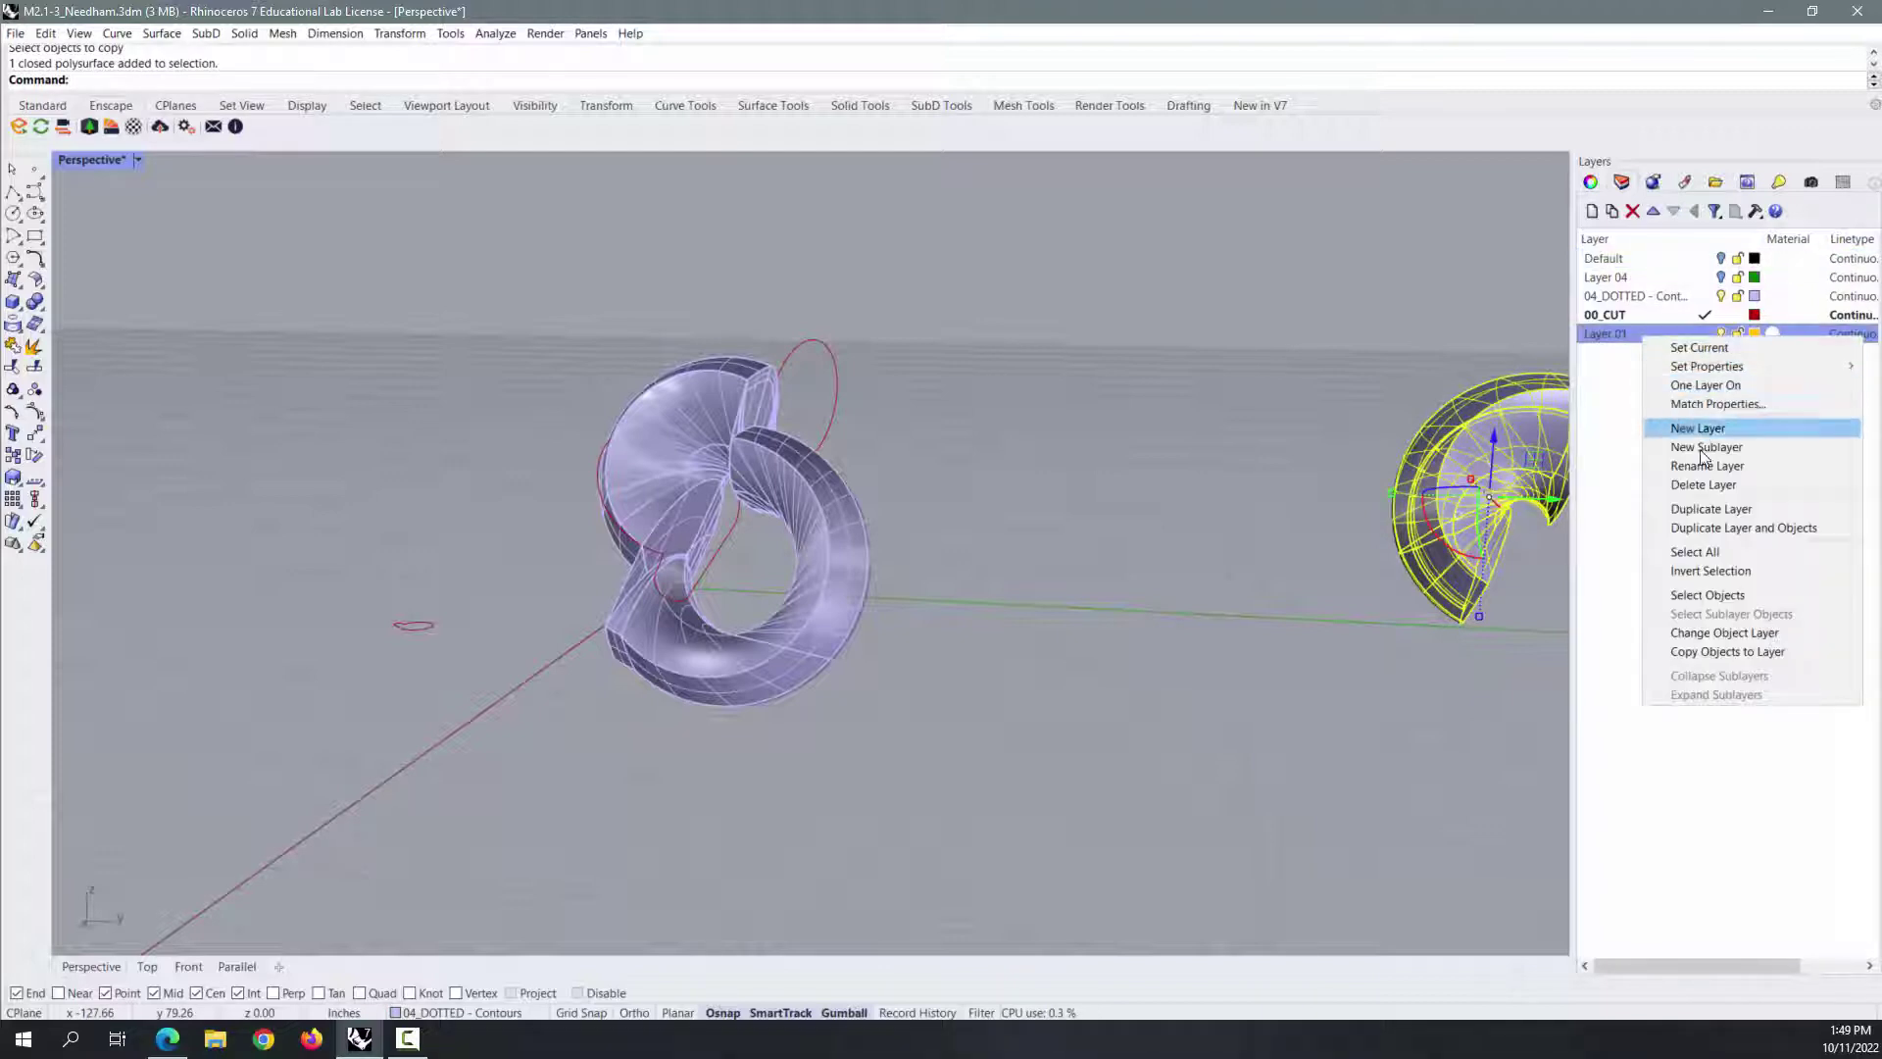
{"action": "left_click", "coordinate": [1725, 633]}
{"action": "left_click", "coordinate": [1238, 364]}
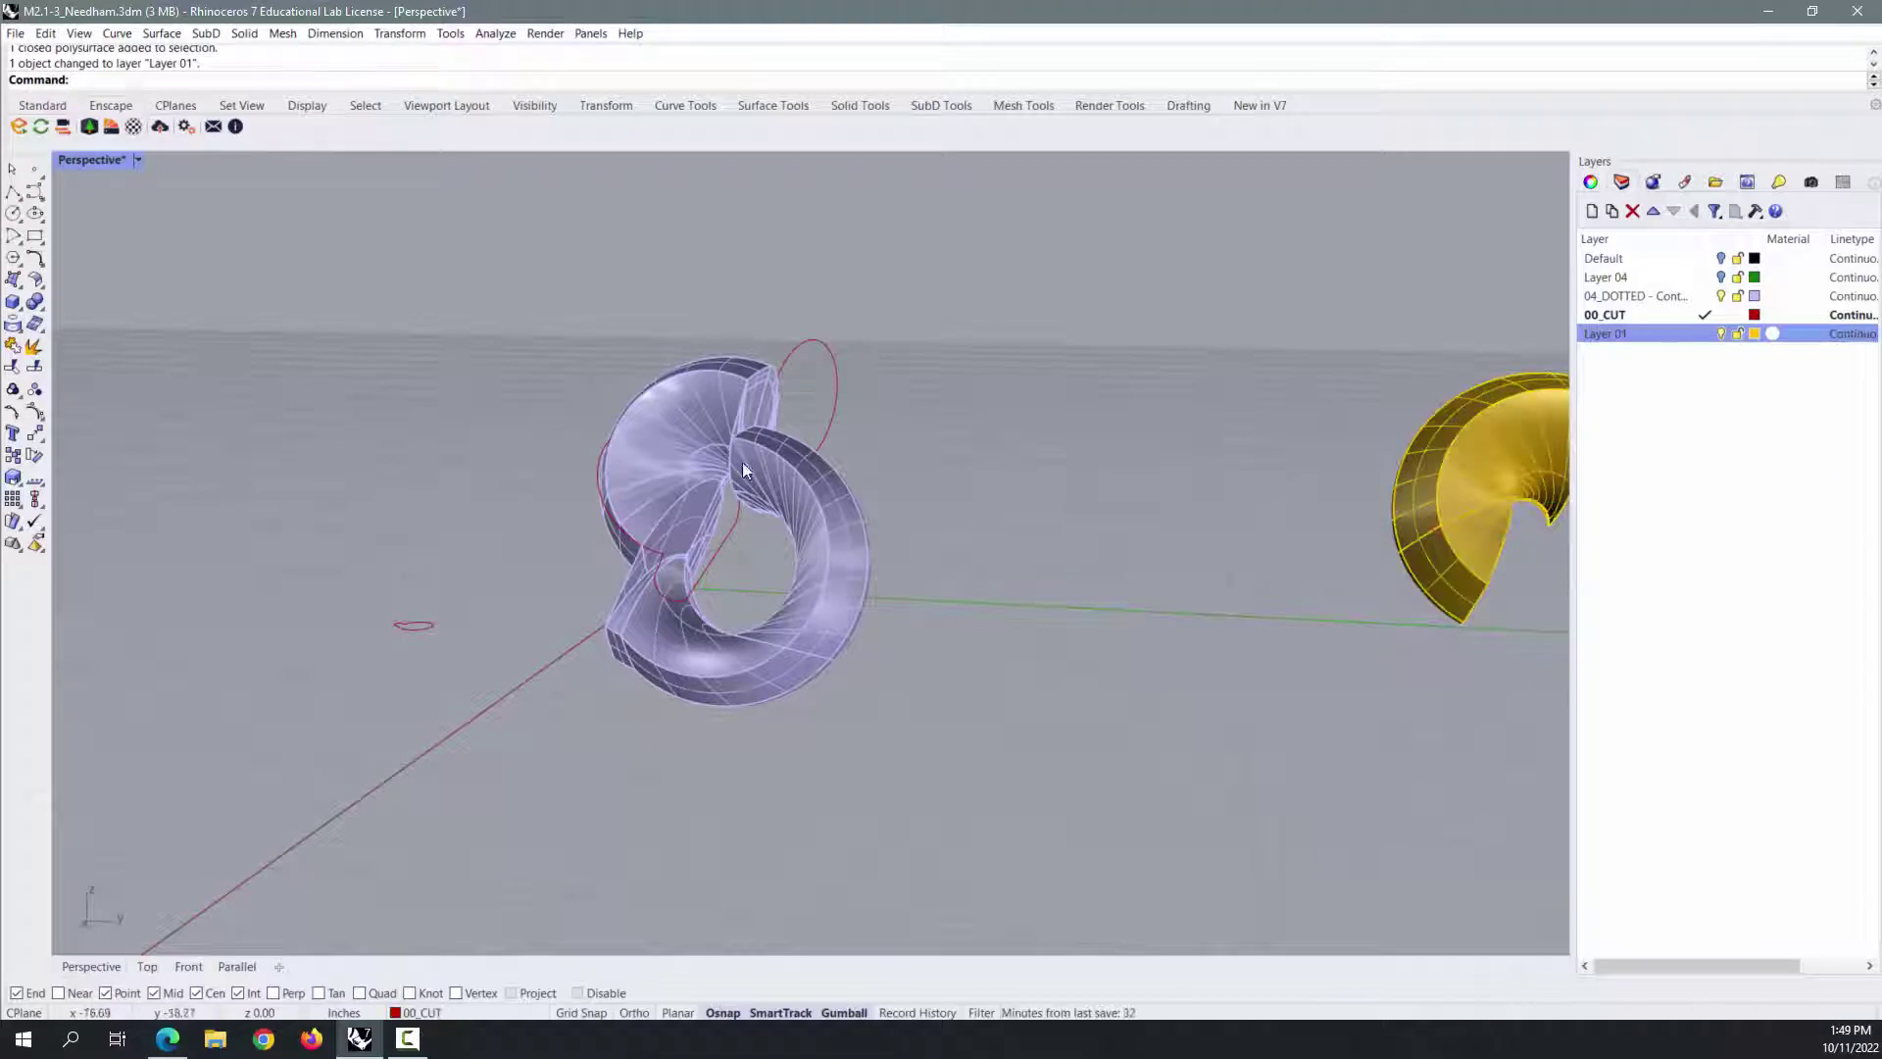
Copy the original twisted ring form from its upper corner endpoint onto the matching corner of the yellow shell segment.
{"action": "left_click", "coordinate": [815, 547]}
{"action": "left_click", "coordinate": [904, 537]}
{"action": "left_click", "coordinate": [825, 604]}
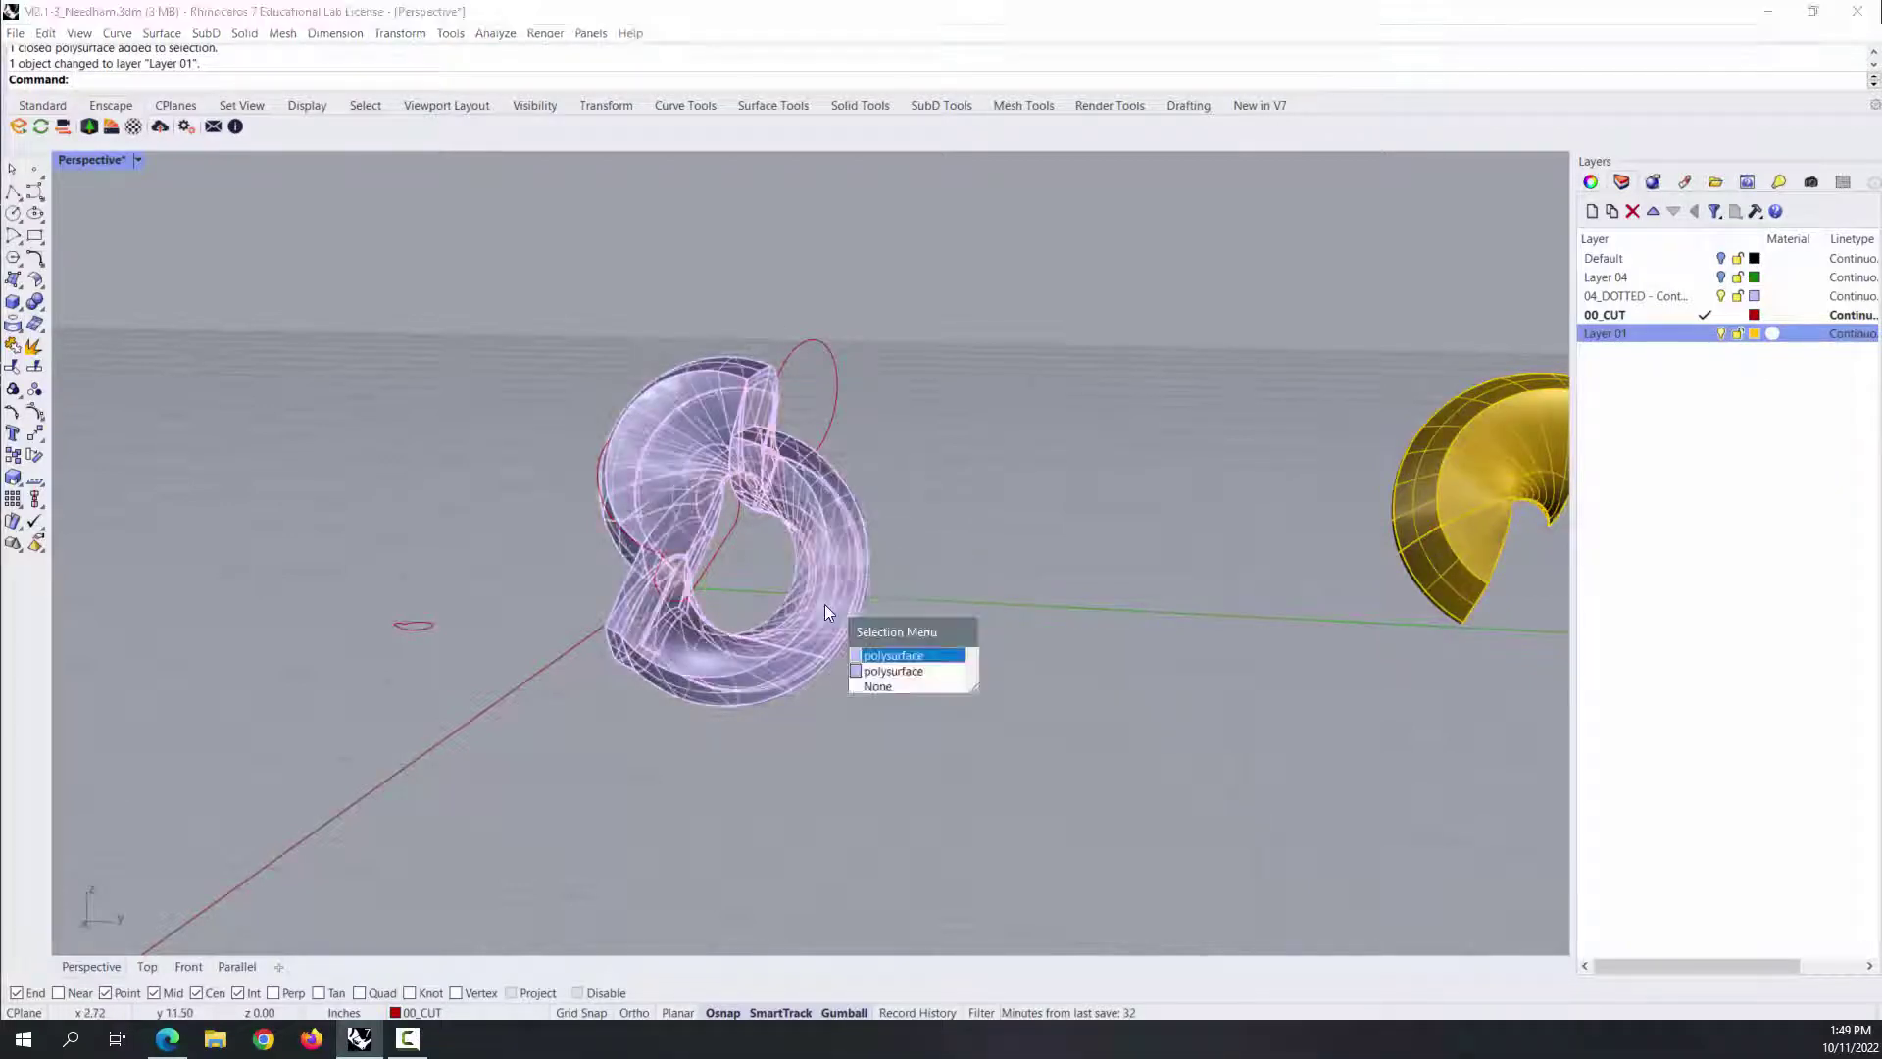
{"action": "key", "text": "Return"}
{"action": "type", "text": "Copy"}
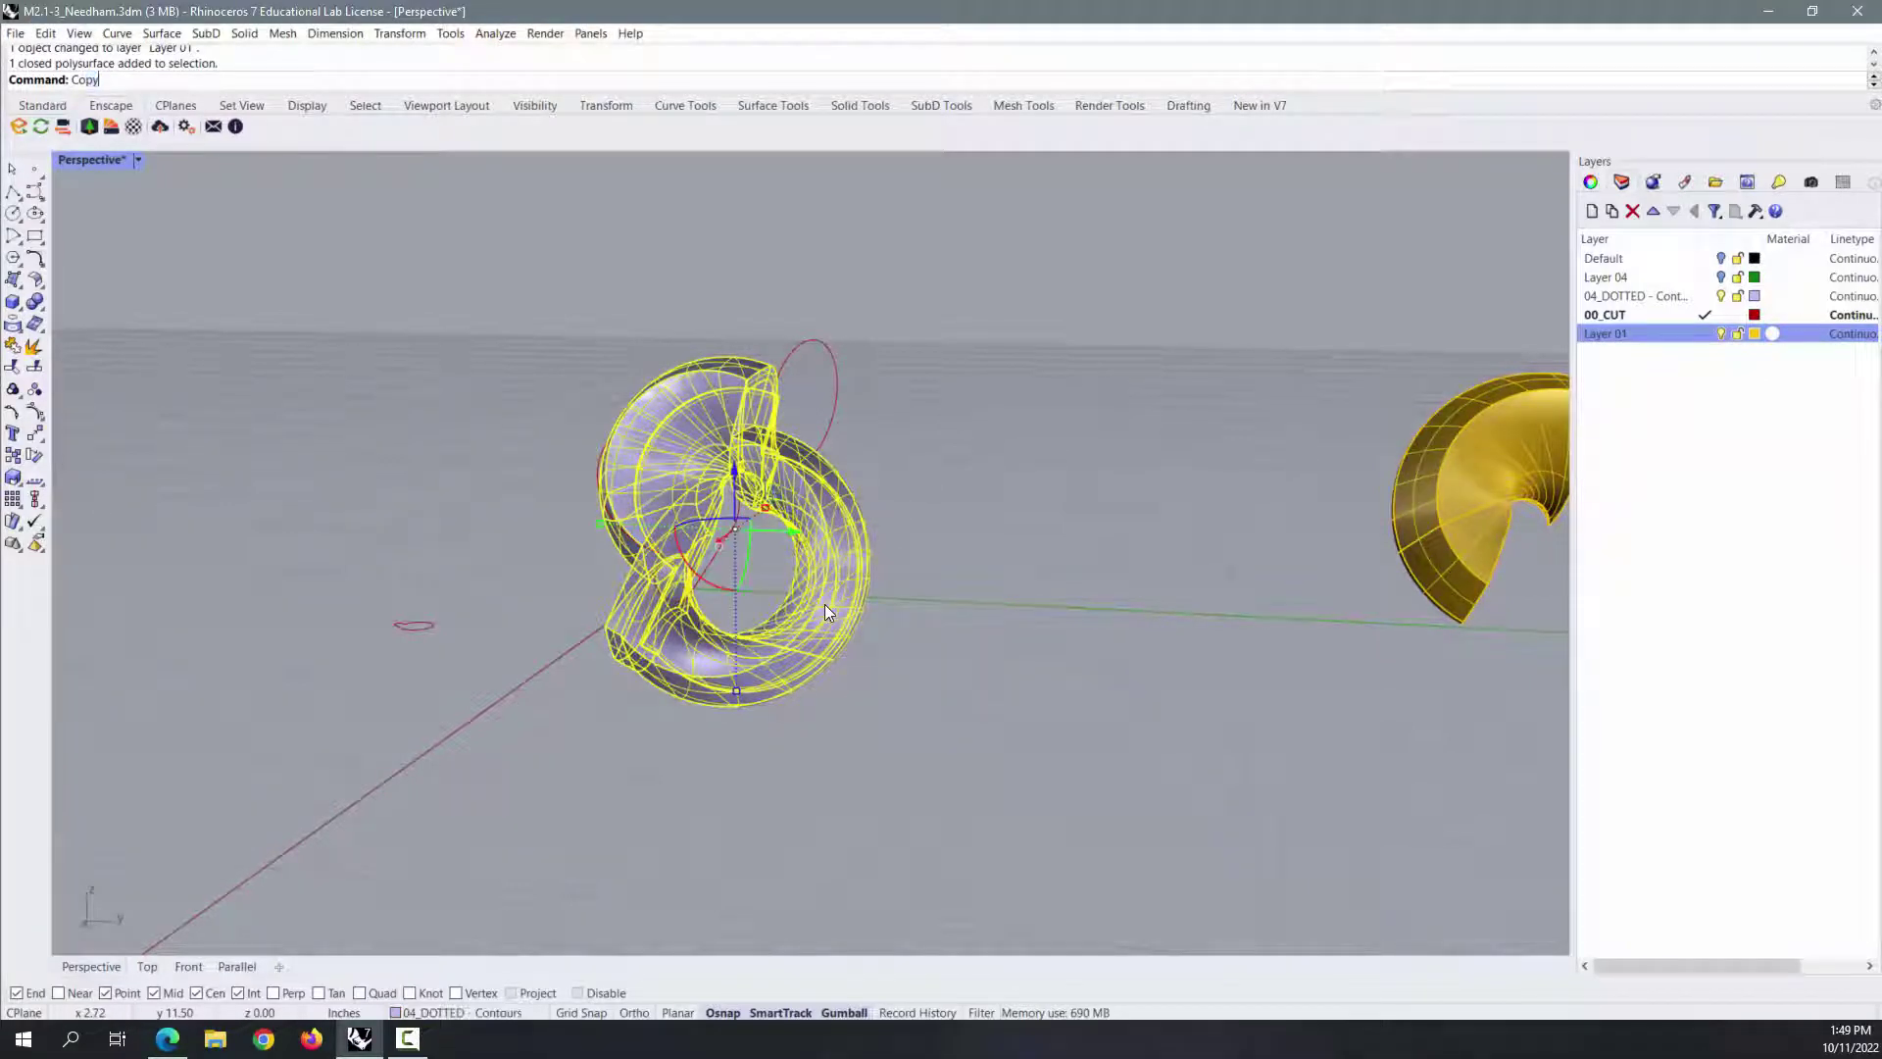
{"action": "key", "text": "Return"}
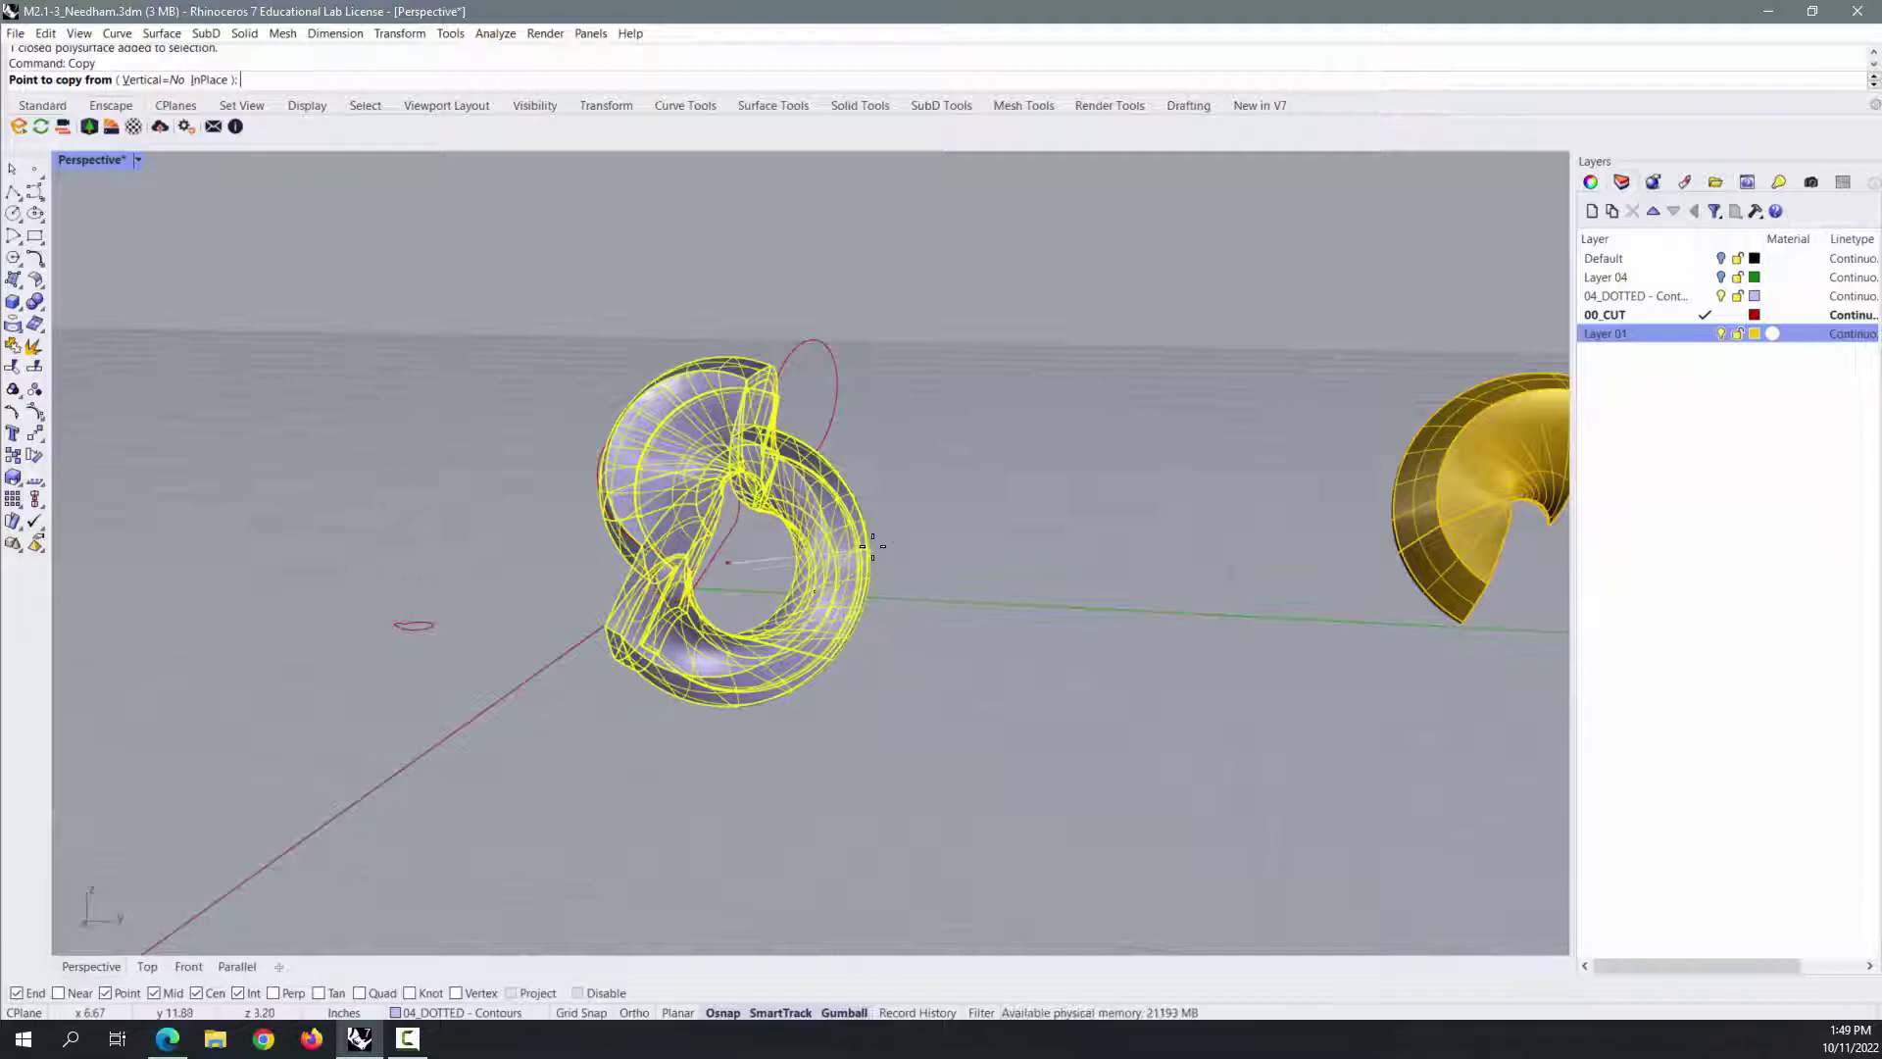
{"action": "scroll", "coordinate": [873, 546], "scroll_direction": "down", "scroll_amount": 3}
{"action": "right_click_drag", "start_coordinate": [1180, 500], "coordinate": [1105, 536]}
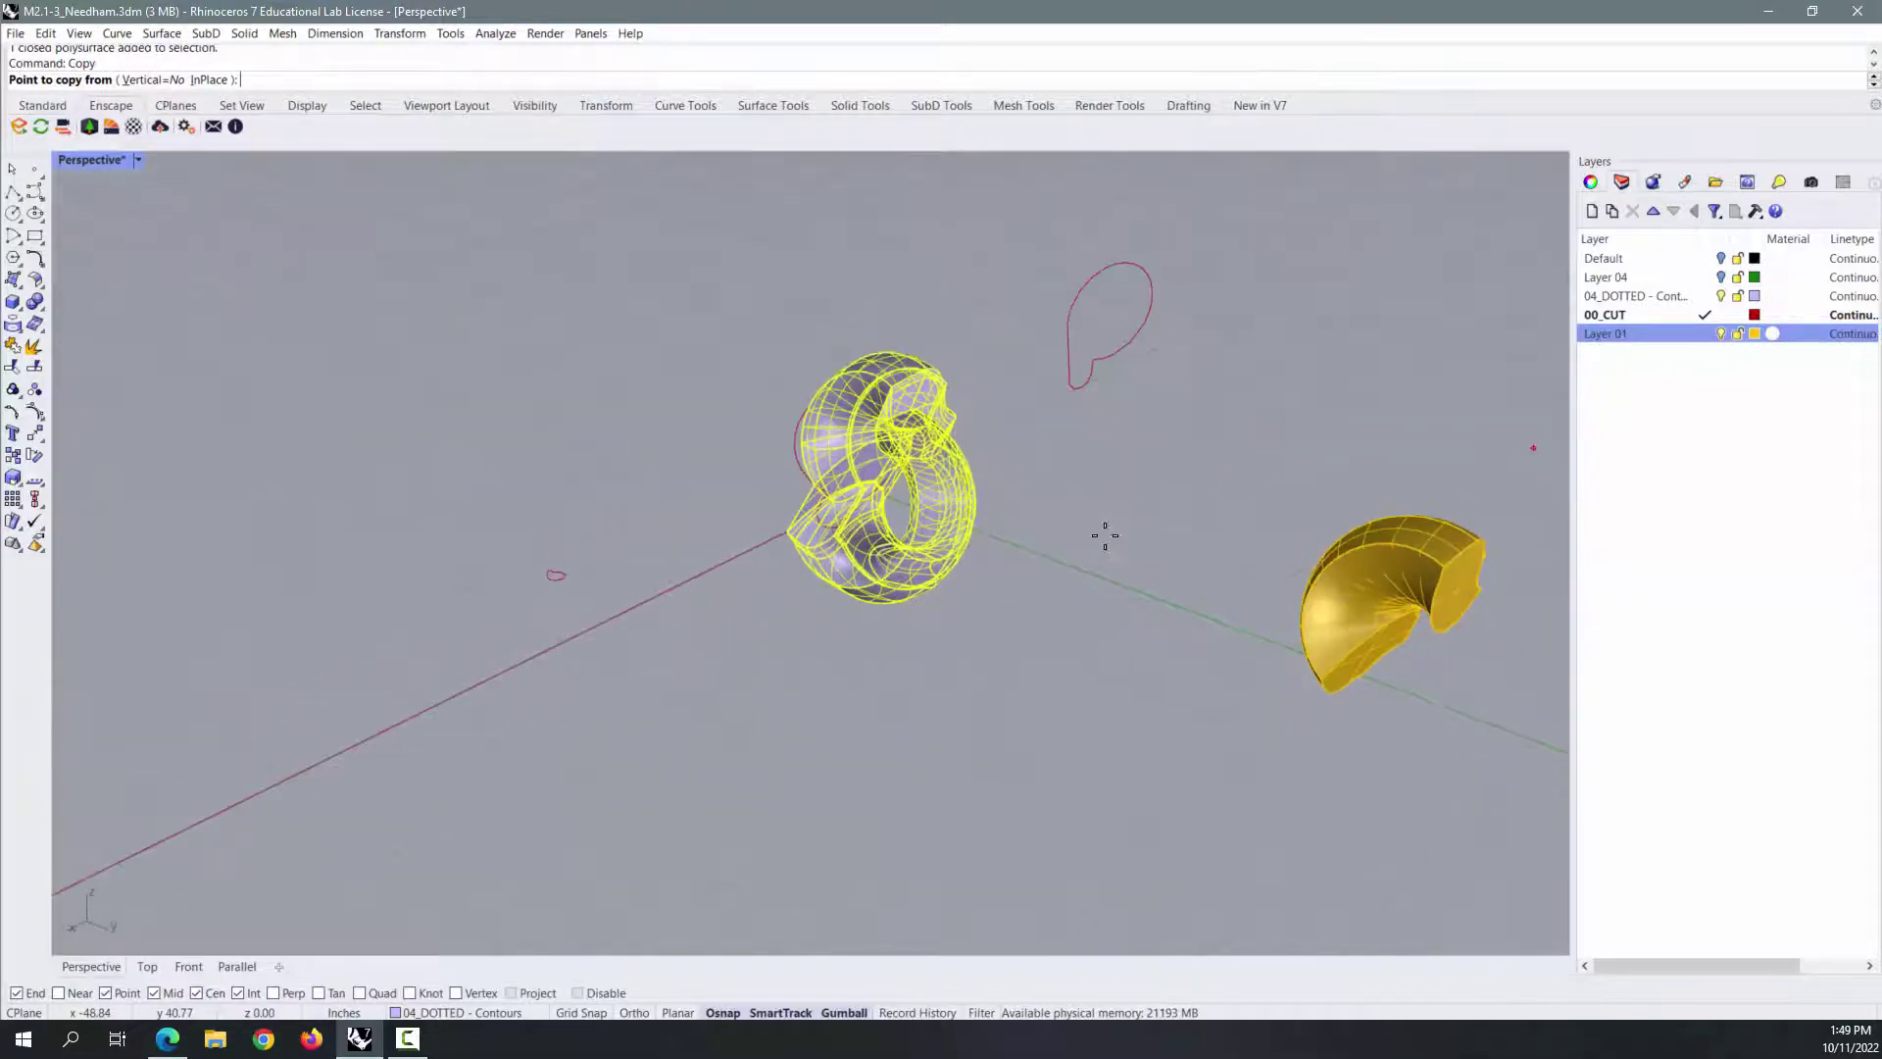
{"action": "scroll", "coordinate": [882, 490], "scroll_direction": "up", "scroll_amount": 6}
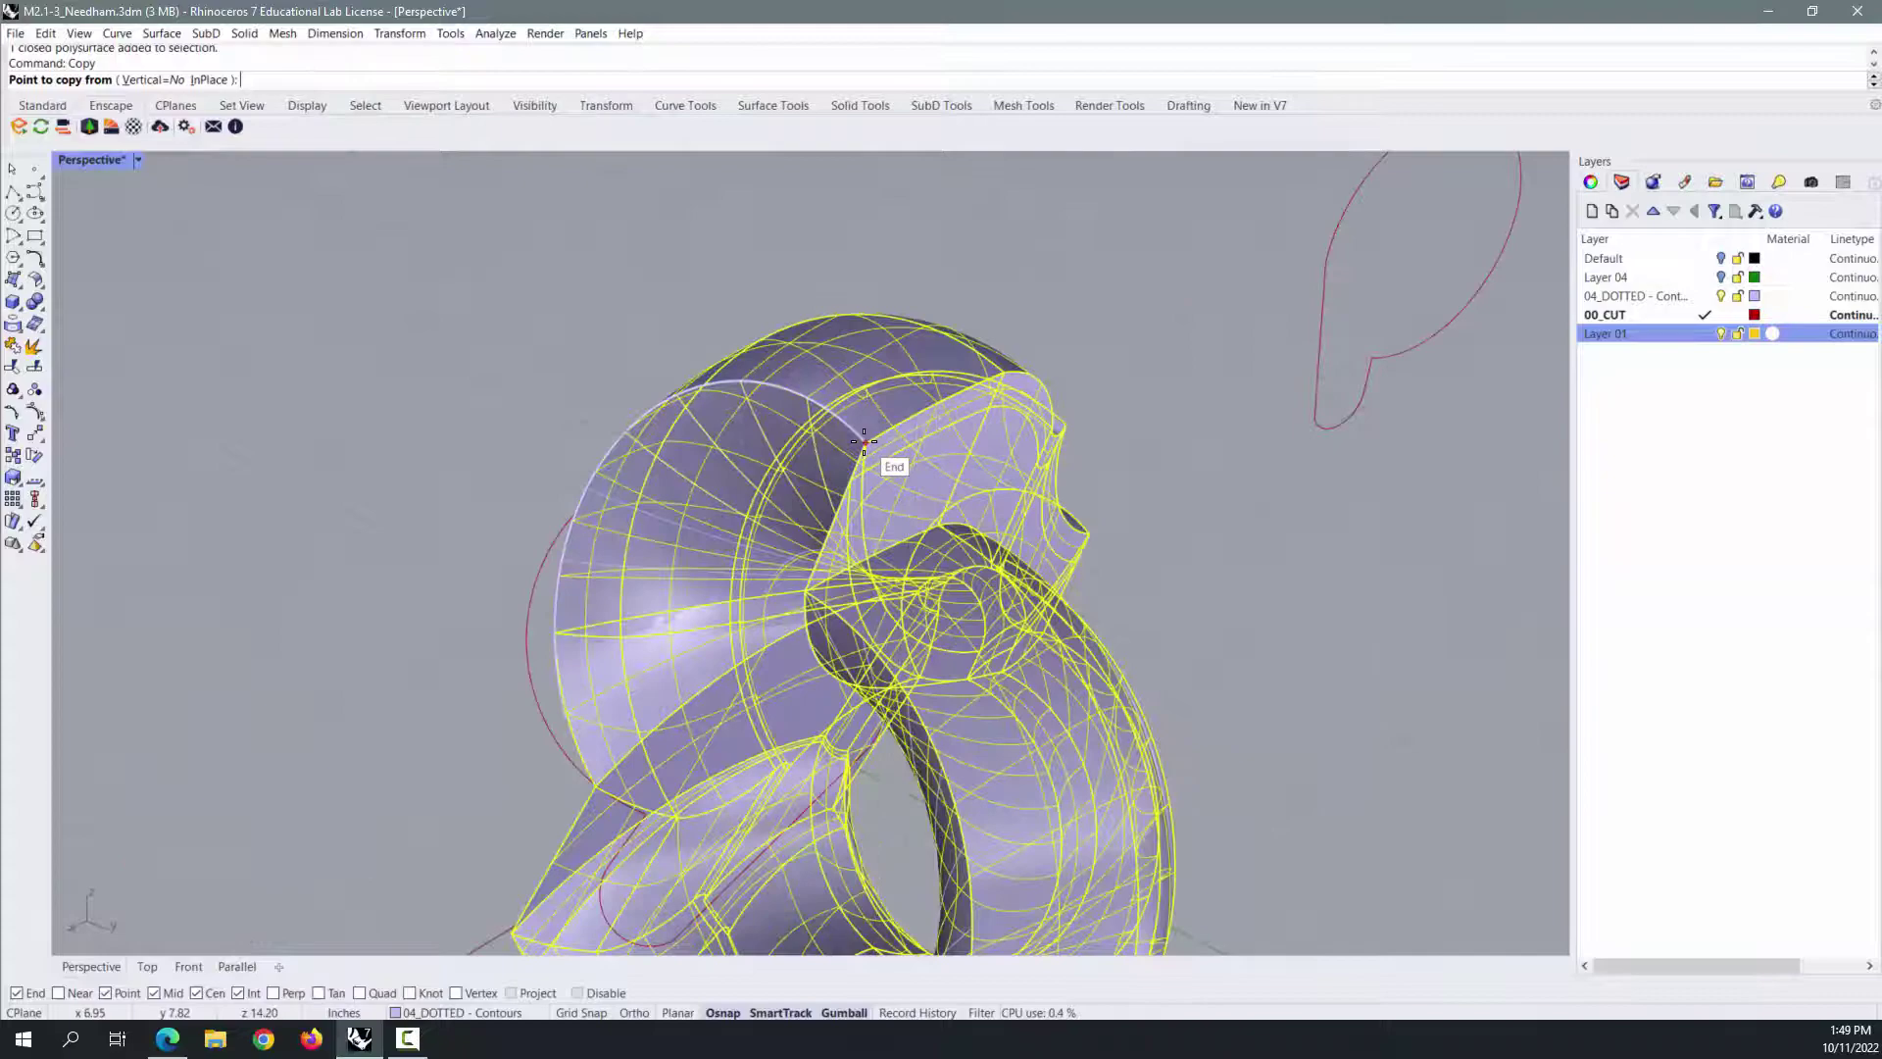
{"action": "left_click", "coordinate": [863, 441]}
{"action": "scroll", "coordinate": [882, 490], "scroll_direction": "down", "scroll_amount": 5}
{"action": "scroll", "coordinate": [939, 474], "scroll_direction": "up", "scroll_amount": 8}
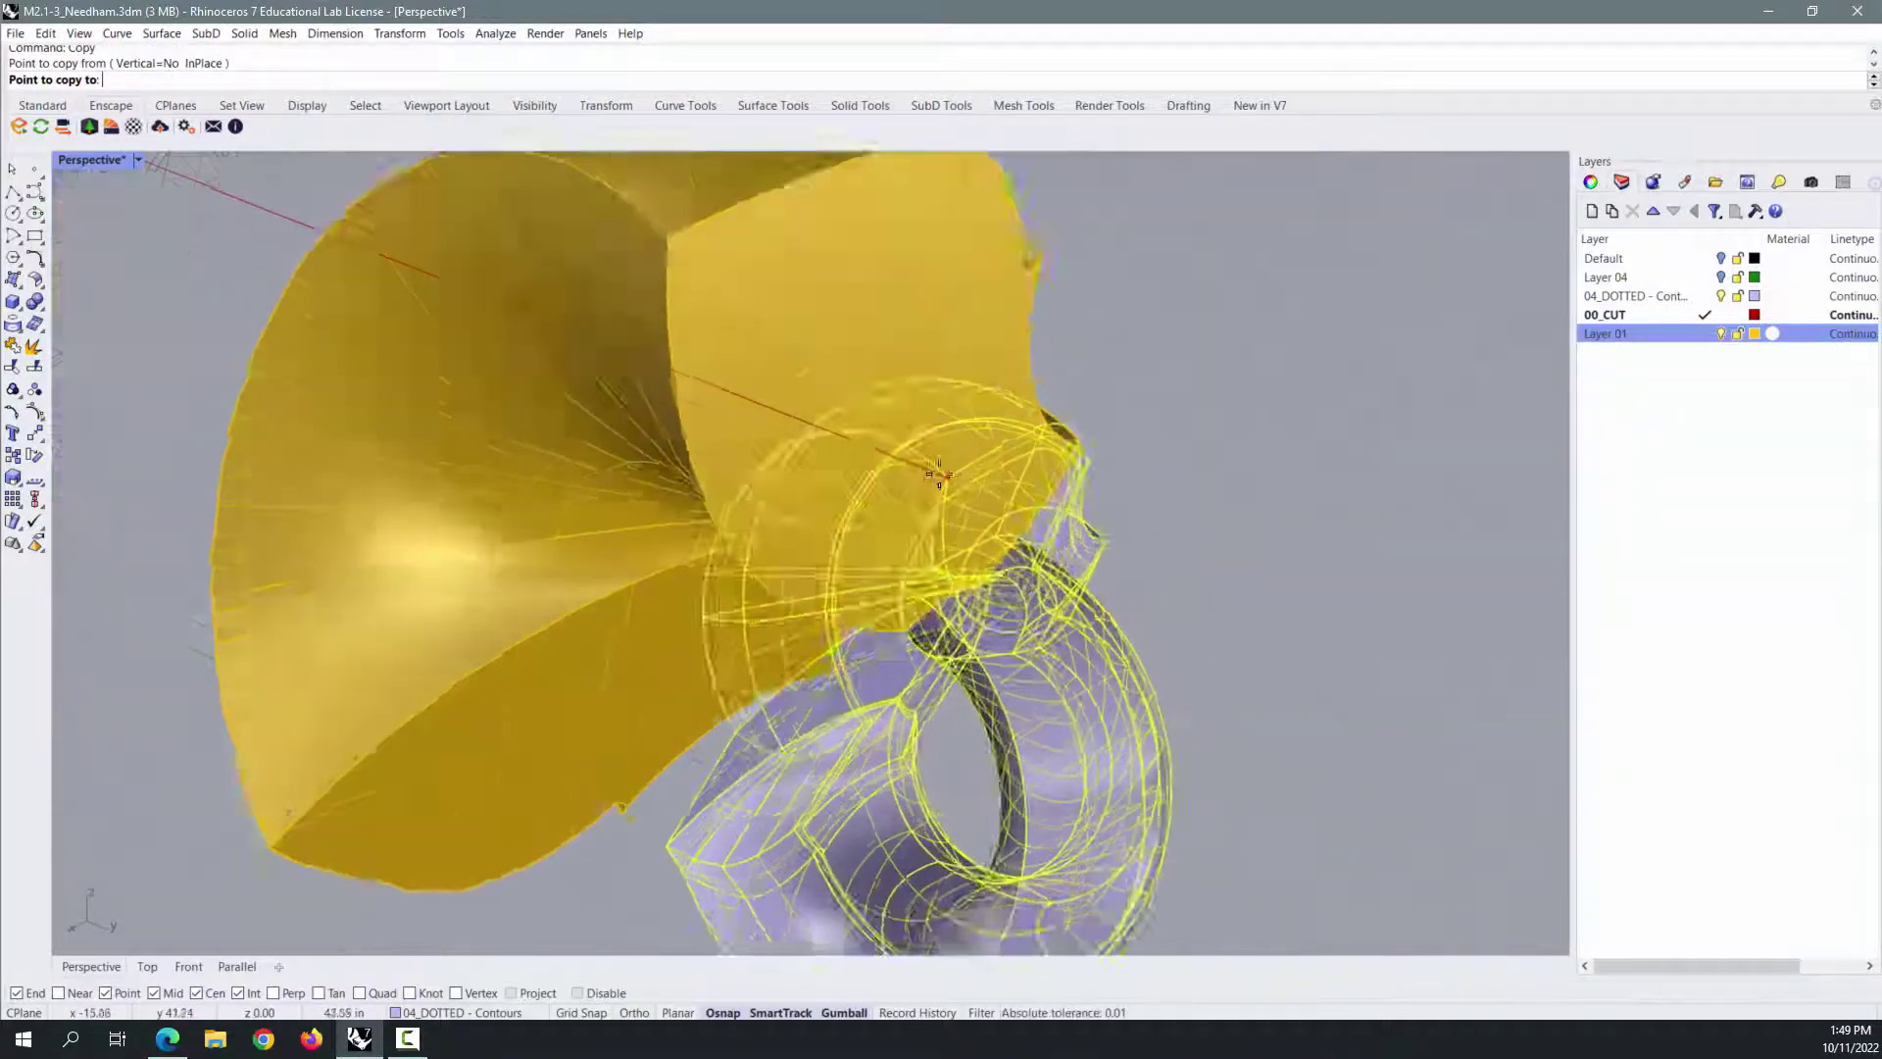
{"action": "scroll", "coordinate": [939, 475], "scroll_direction": "down", "scroll_amount": 5}
{"action": "scroll", "coordinate": [742, 311], "scroll_direction": "up", "scroll_amount": 4}
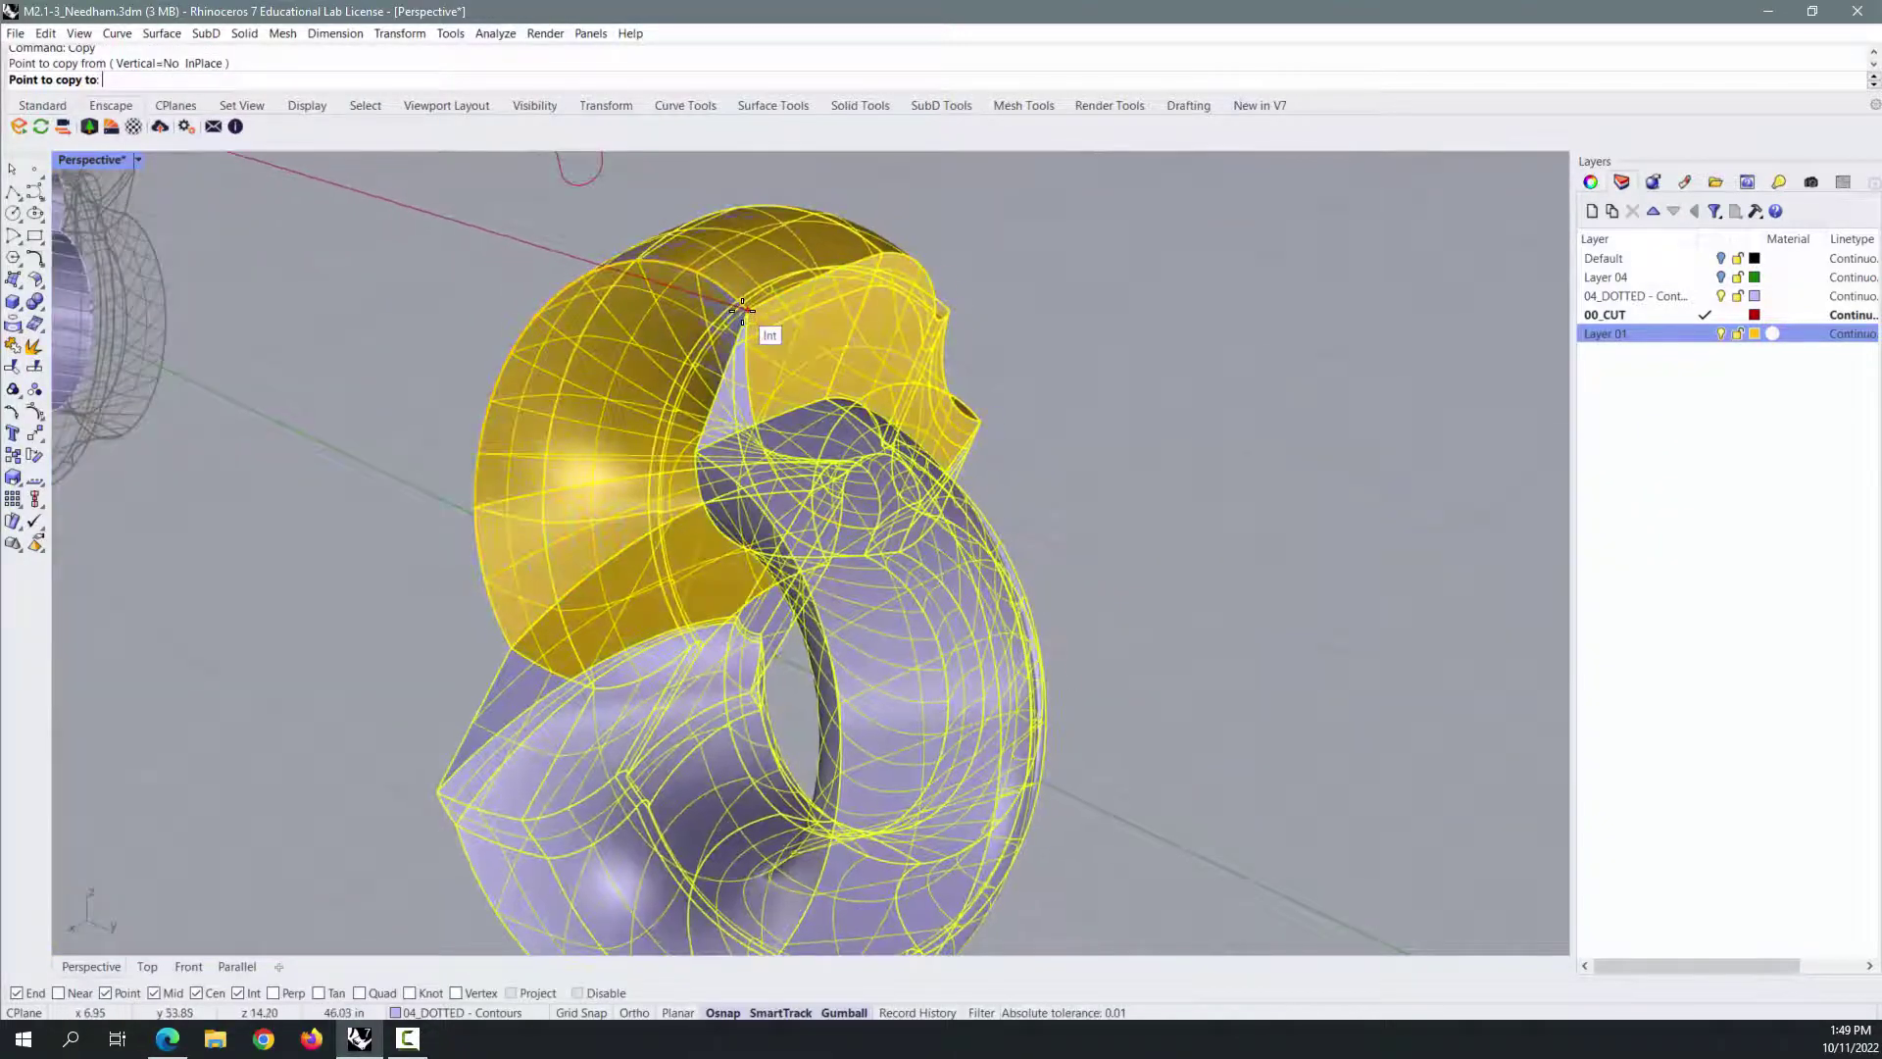
{"action": "left_click", "coordinate": [742, 311]}
{"action": "scroll", "coordinate": [1219, 390], "scroll_direction": "down", "scroll_amount": 6}
{"action": "key", "text": "Return"}
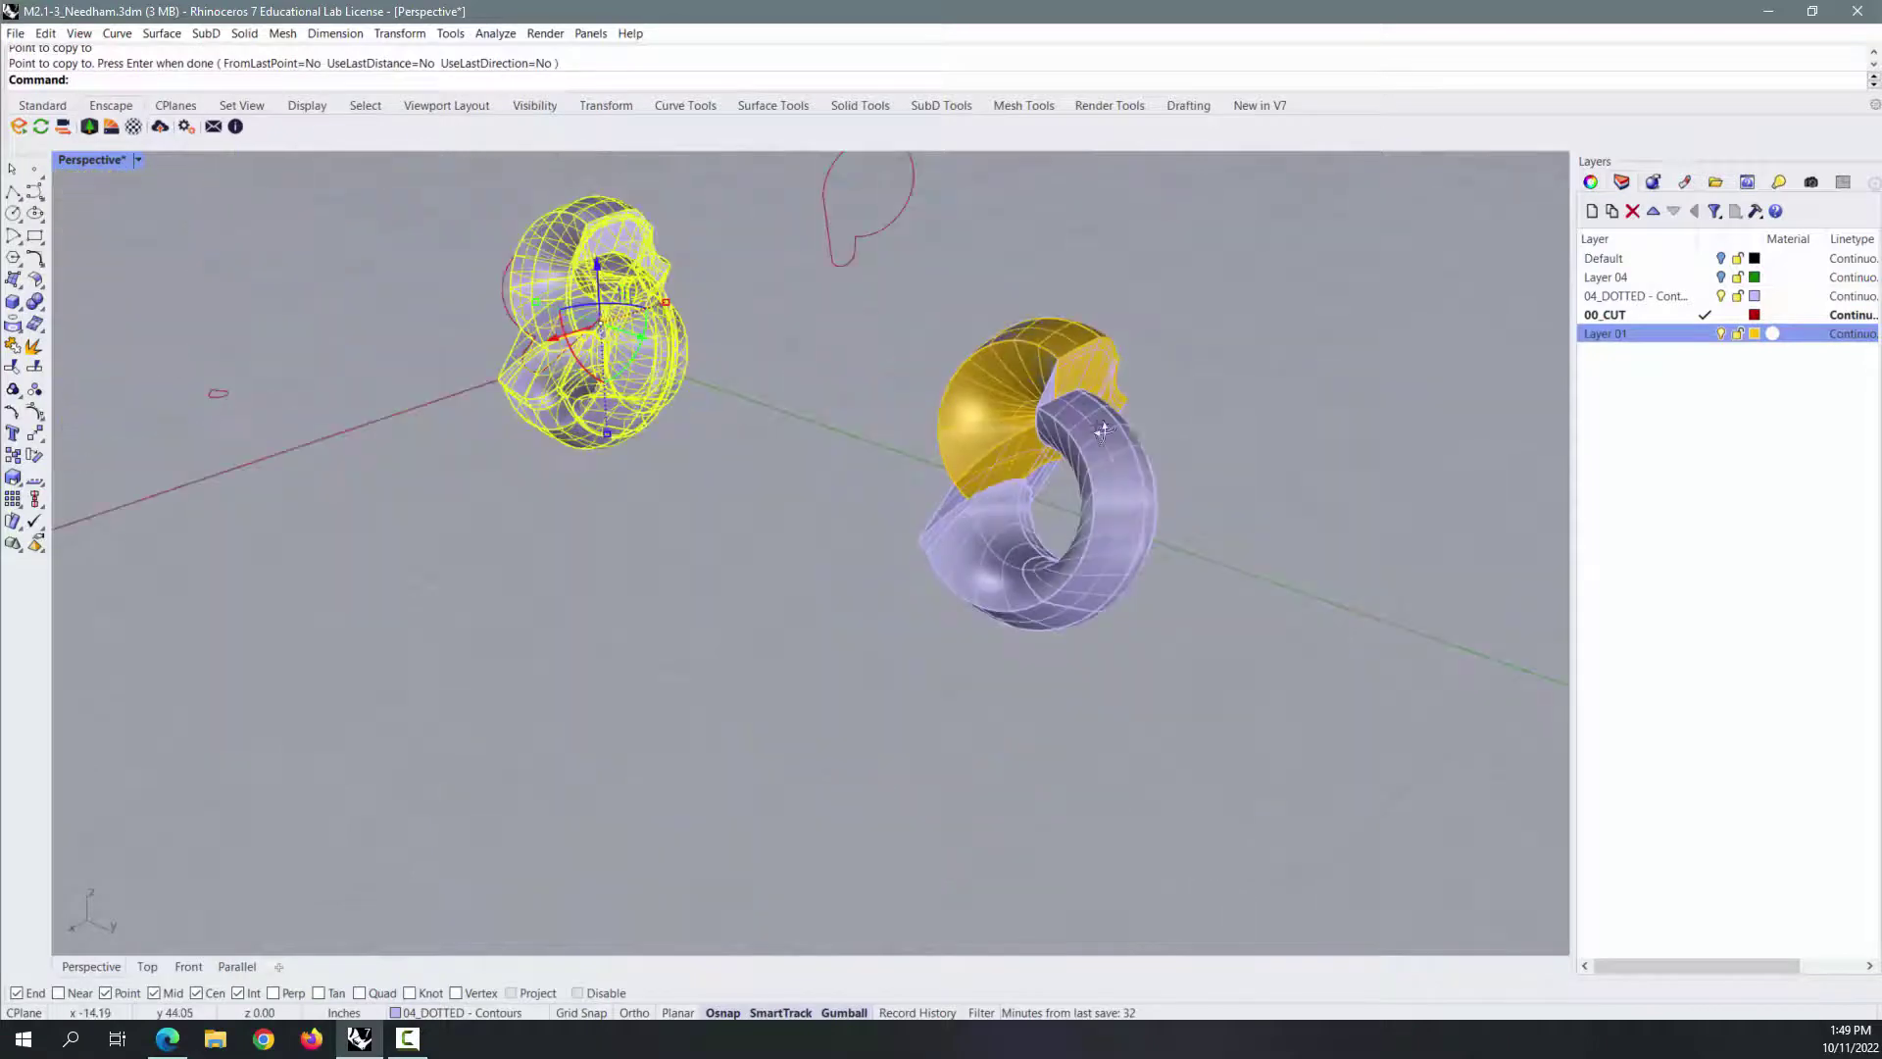
Explode the new copy of the ring form into separate surfaces and turn off Layer 01.
{"action": "right_click_drag", "start_coordinate": [1104, 430], "coordinate": [1196, 439]}
{"action": "scroll", "coordinate": [1186, 437], "scroll_direction": "up", "scroll_amount": 3}
{"action": "left_click", "coordinate": [1133, 438]}
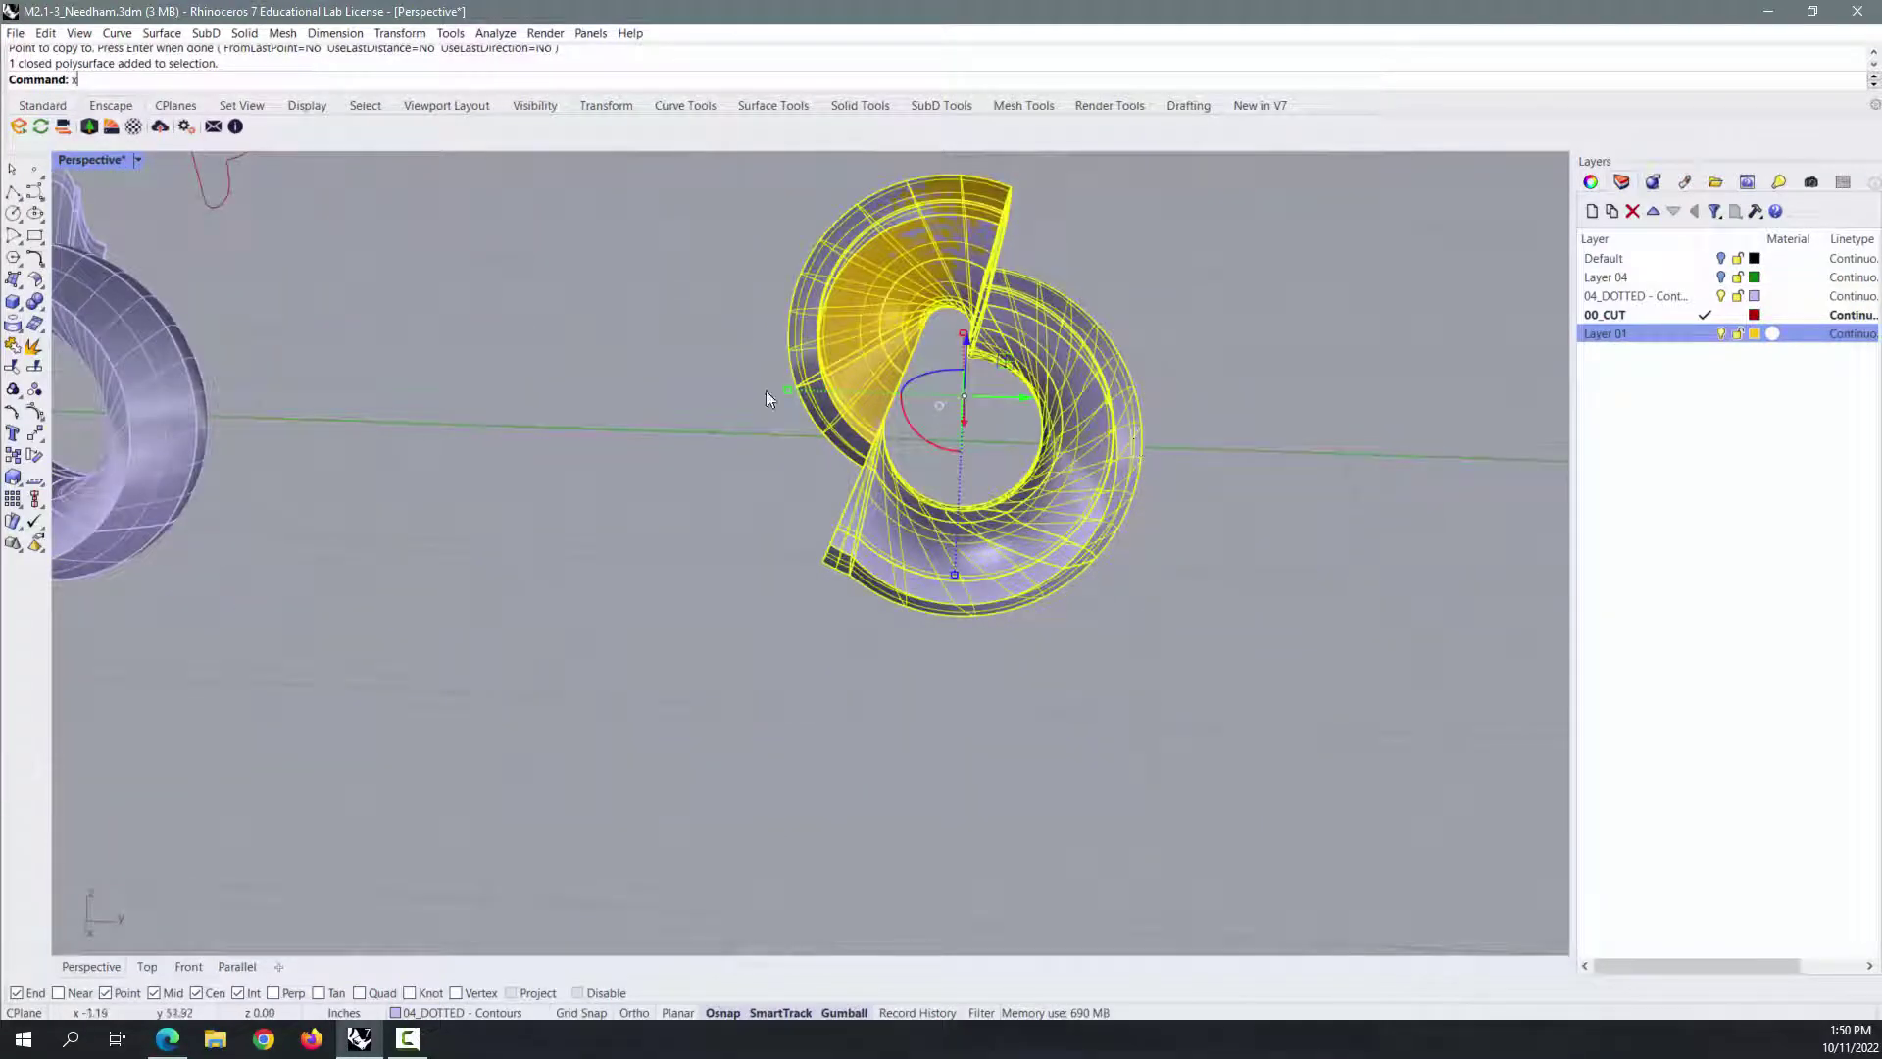
{"action": "left_click", "coordinate": [37, 347]}
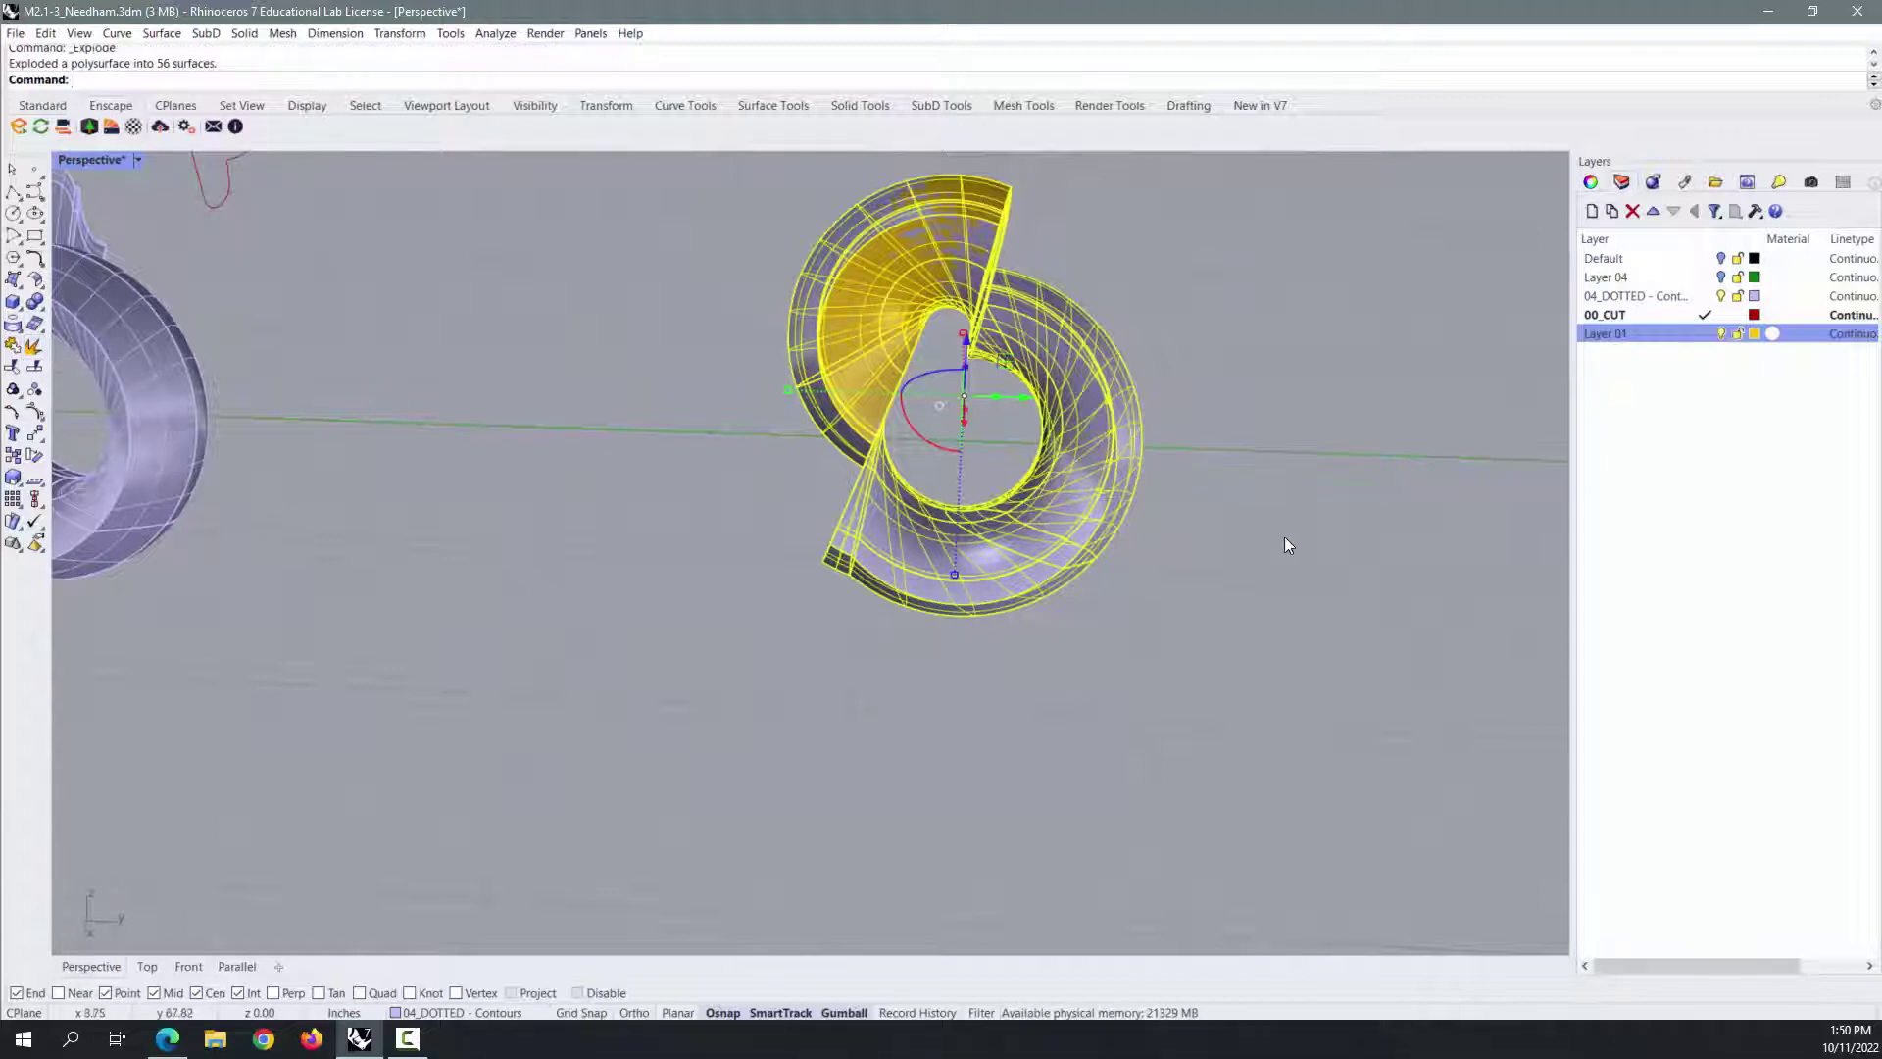
{"action": "left_click", "coordinate": [1722, 336]}
Delete the surfaces of the copy's upper shell portion, including the curved inner strip left behind.
{"action": "left_click_drag", "start_coordinate": [902, 209], "coordinate": [898, 209]}
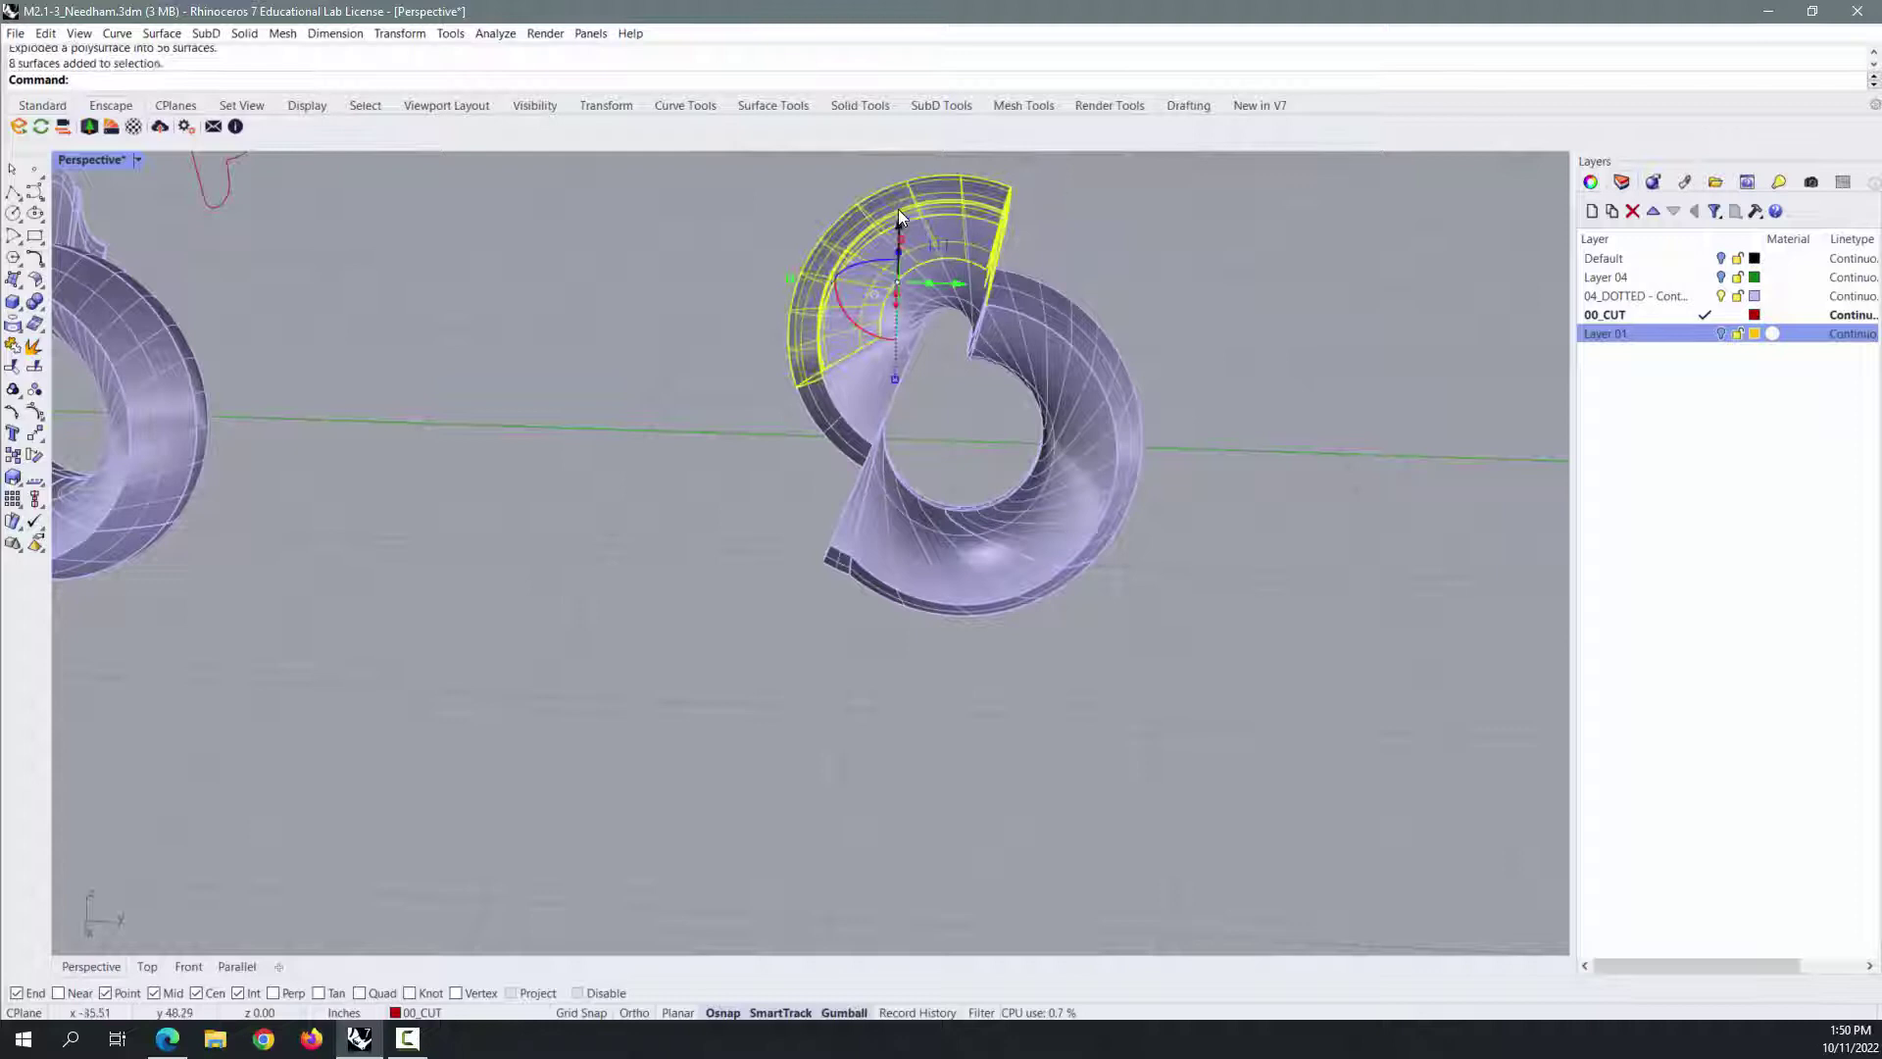
{"action": "key", "text": "Delete"}
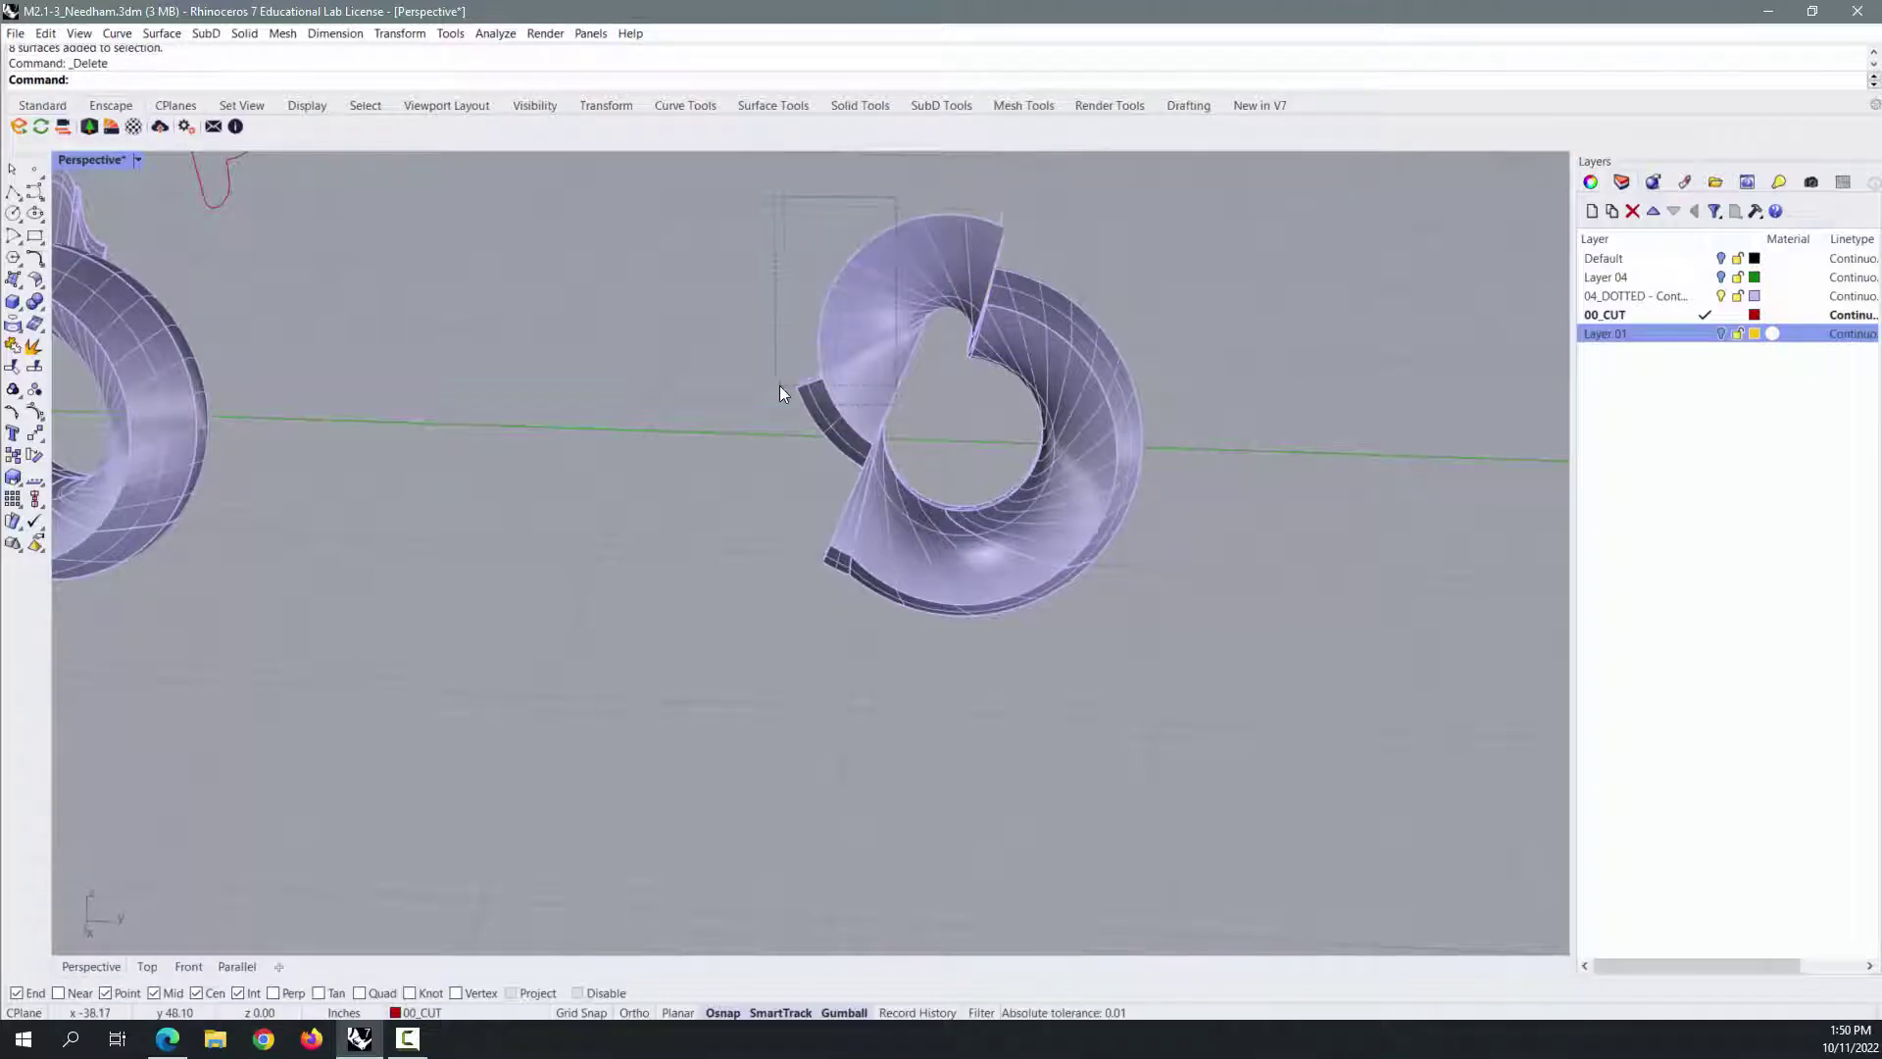
{"action": "left_click_drag", "start_coordinate": [779, 392], "coordinate": [781, 397]}
{"action": "key", "text": "Delete"}
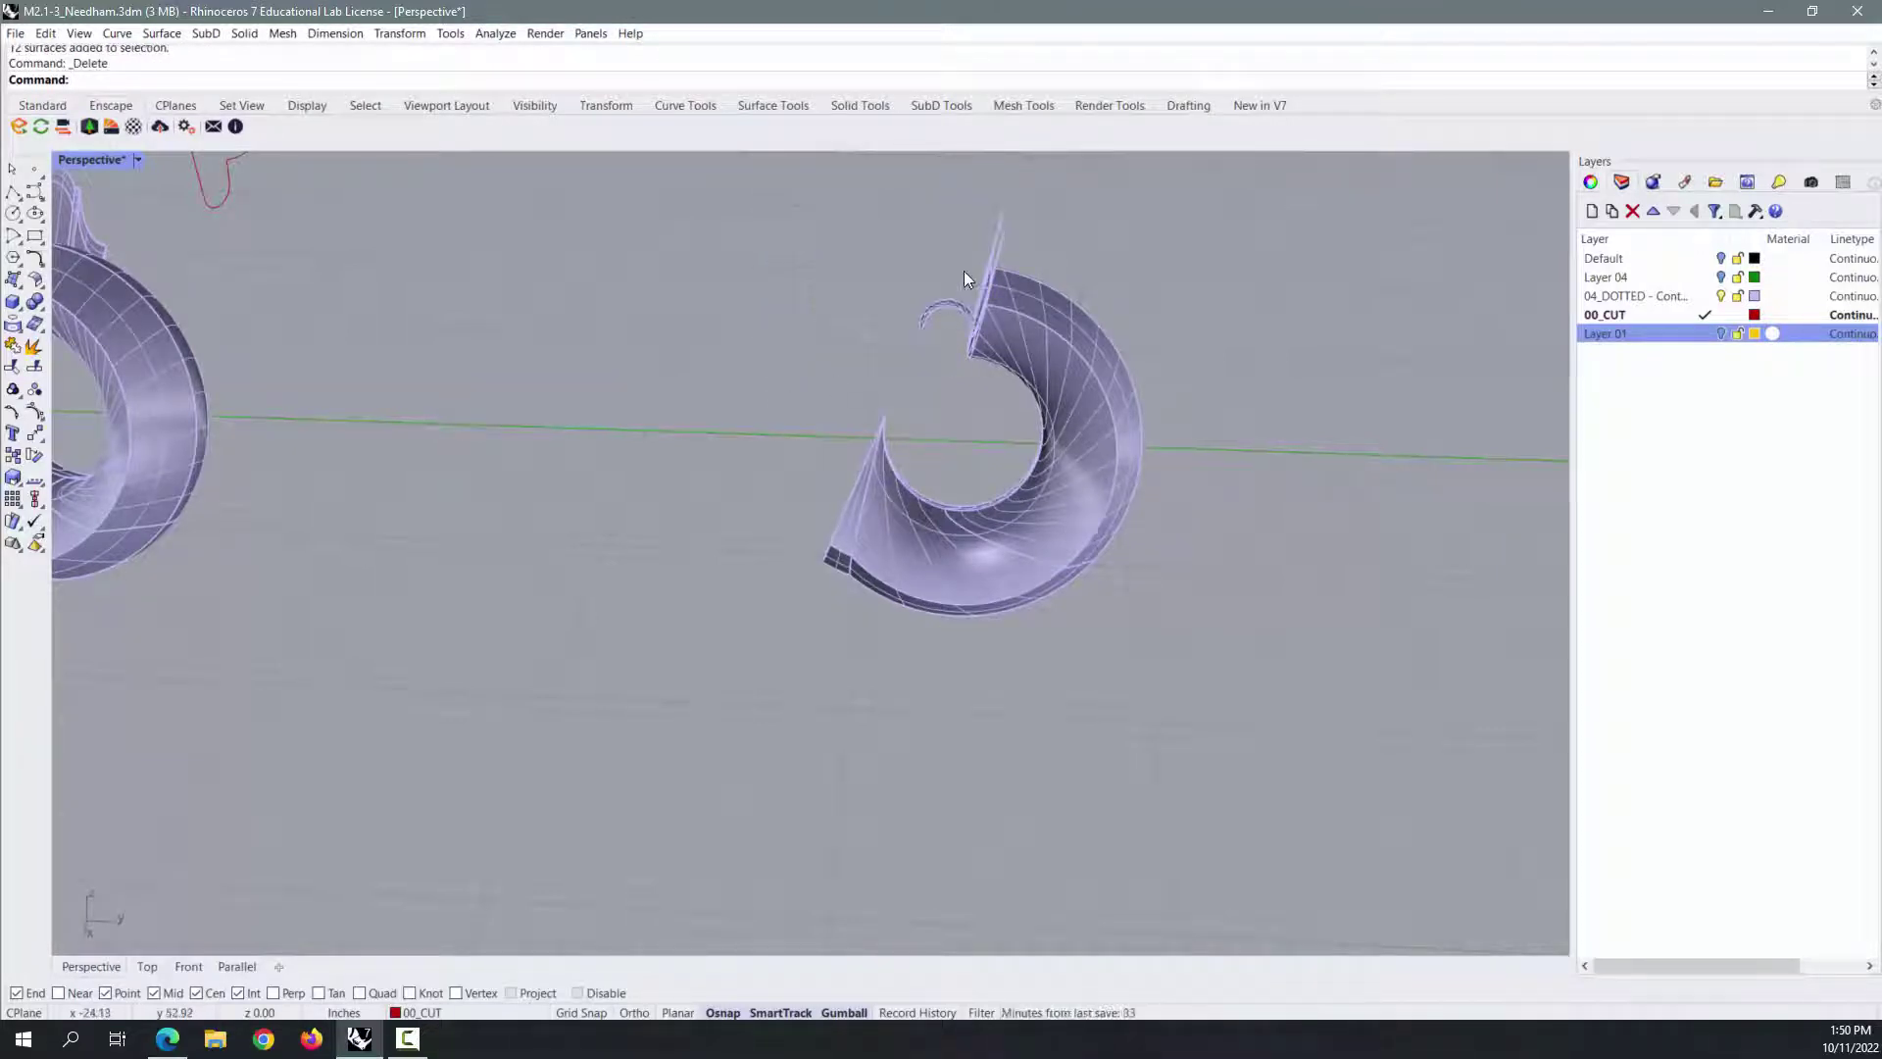
{"action": "left_click_drag", "start_coordinate": [962, 271], "coordinate": [912, 372]}
{"action": "key", "text": "Delete"}
Delete the pointed leftover surfaces protruding from the remaining shell's upper end opening.
{"action": "right_click_drag", "start_coordinate": [937, 267], "coordinate": [898, 174]}
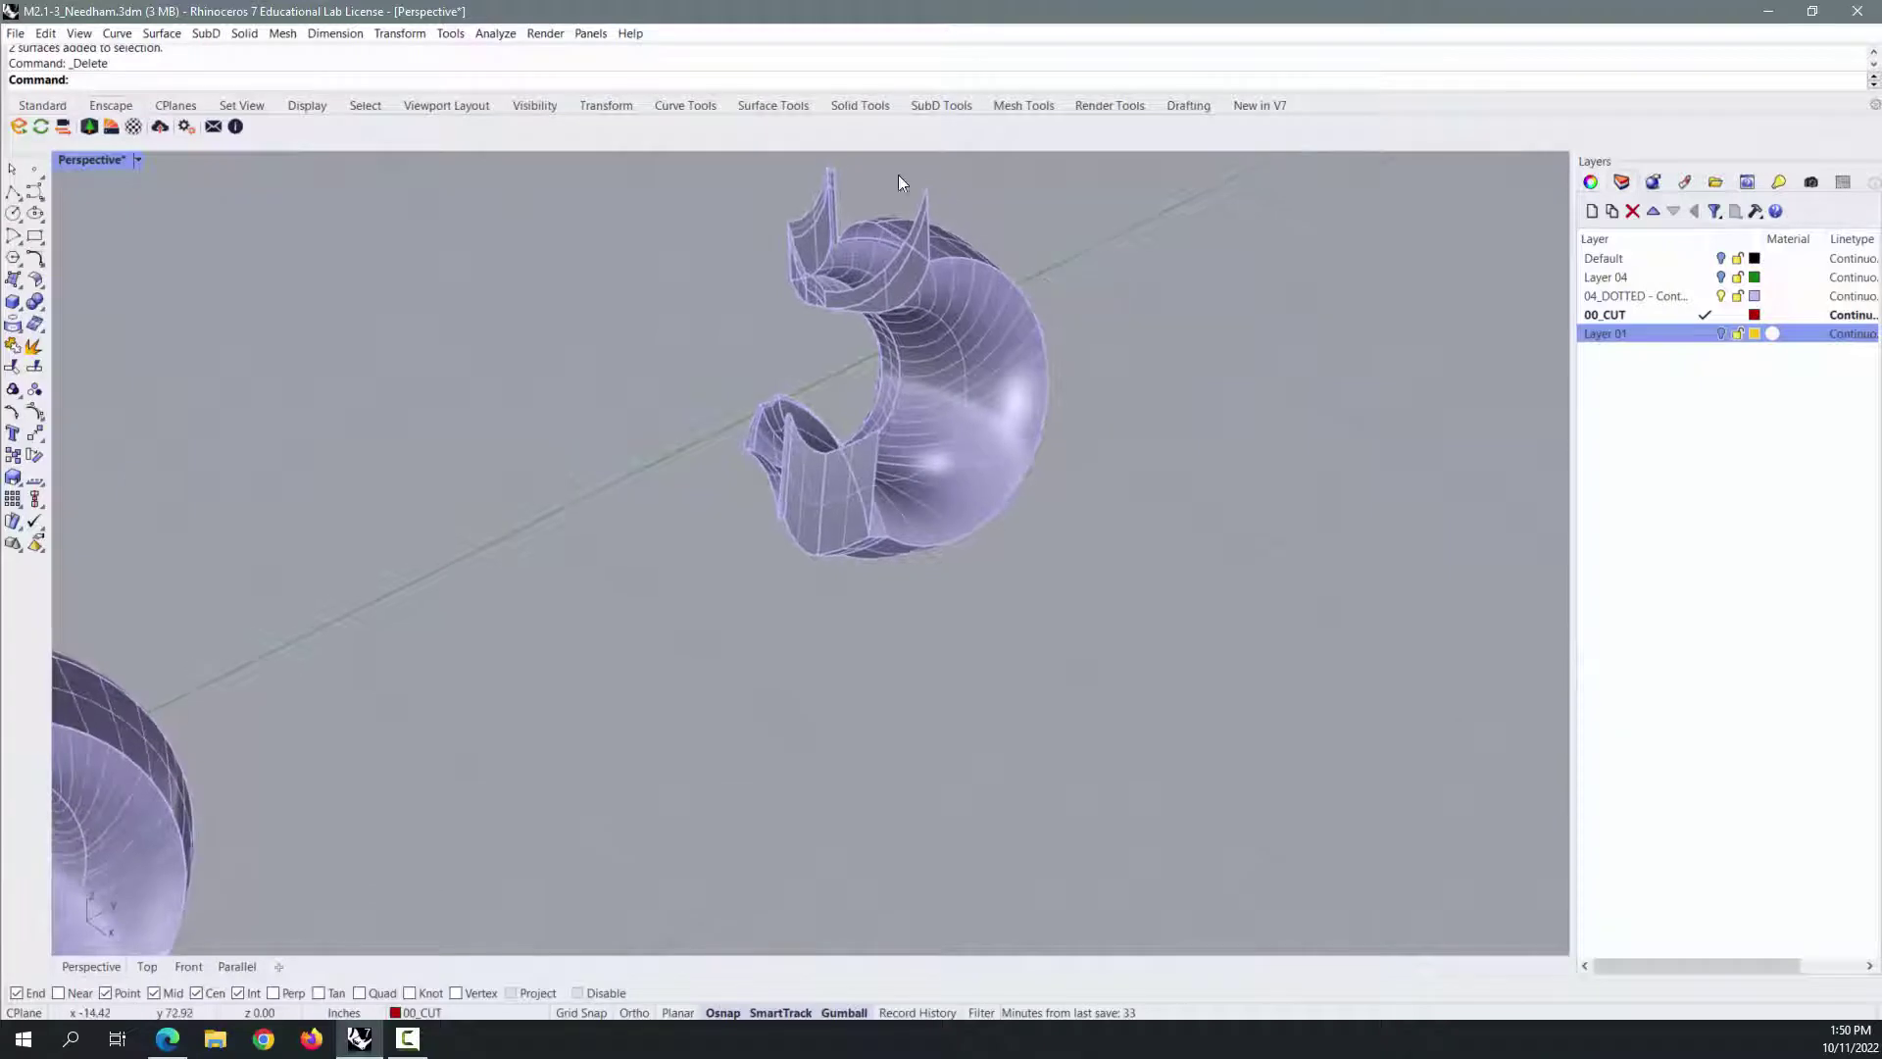
{"action": "scroll", "coordinate": [956, 267], "scroll_direction": "up", "scroll_amount": 2}
{"action": "left_click", "coordinate": [943, 261]}
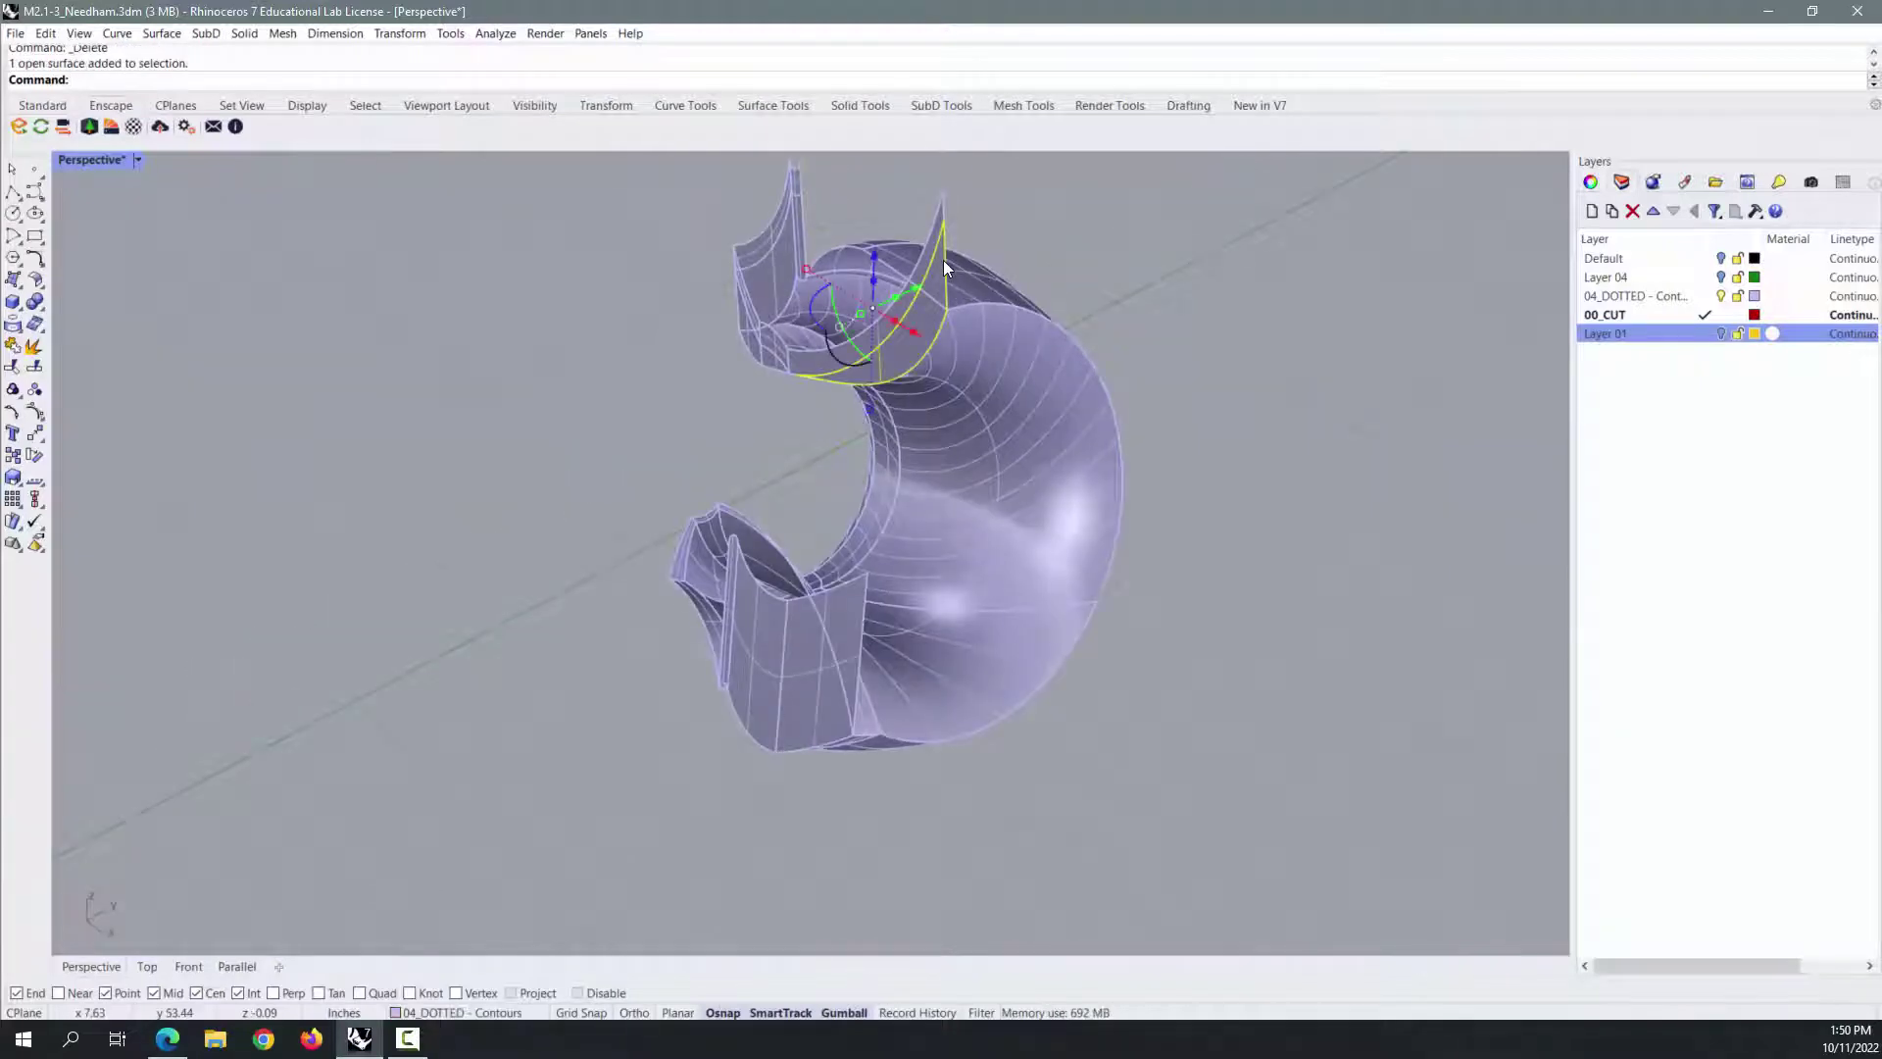
{"action": "key", "text": "Delete"}
{"action": "right_click_drag", "start_coordinate": [771, 239], "coordinate": [725, 275]}
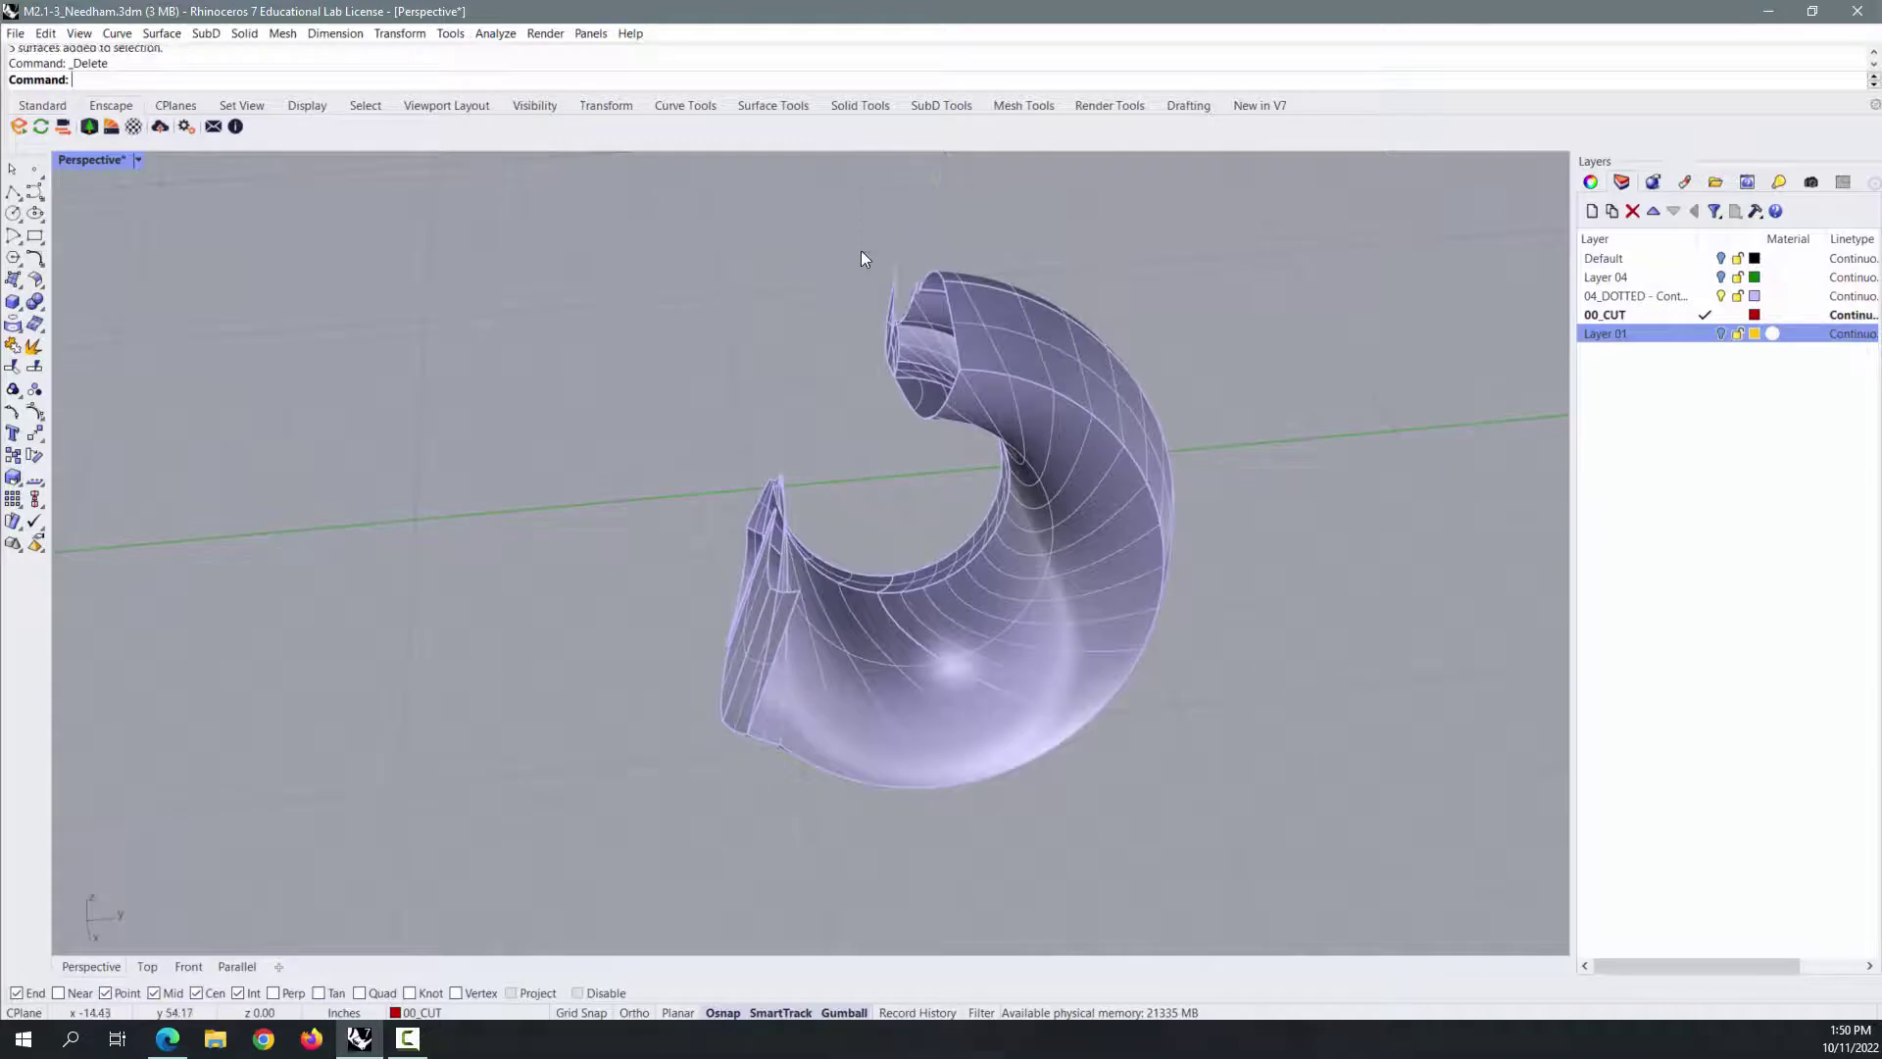
Delete the remaining small leftover surfaces at the tip of the shell's upper end.
{"action": "right_click_drag", "start_coordinate": [861, 250], "coordinate": [626, 284]}
{"action": "scroll", "coordinate": [686, 255], "scroll_direction": "up", "scroll_amount": 3}
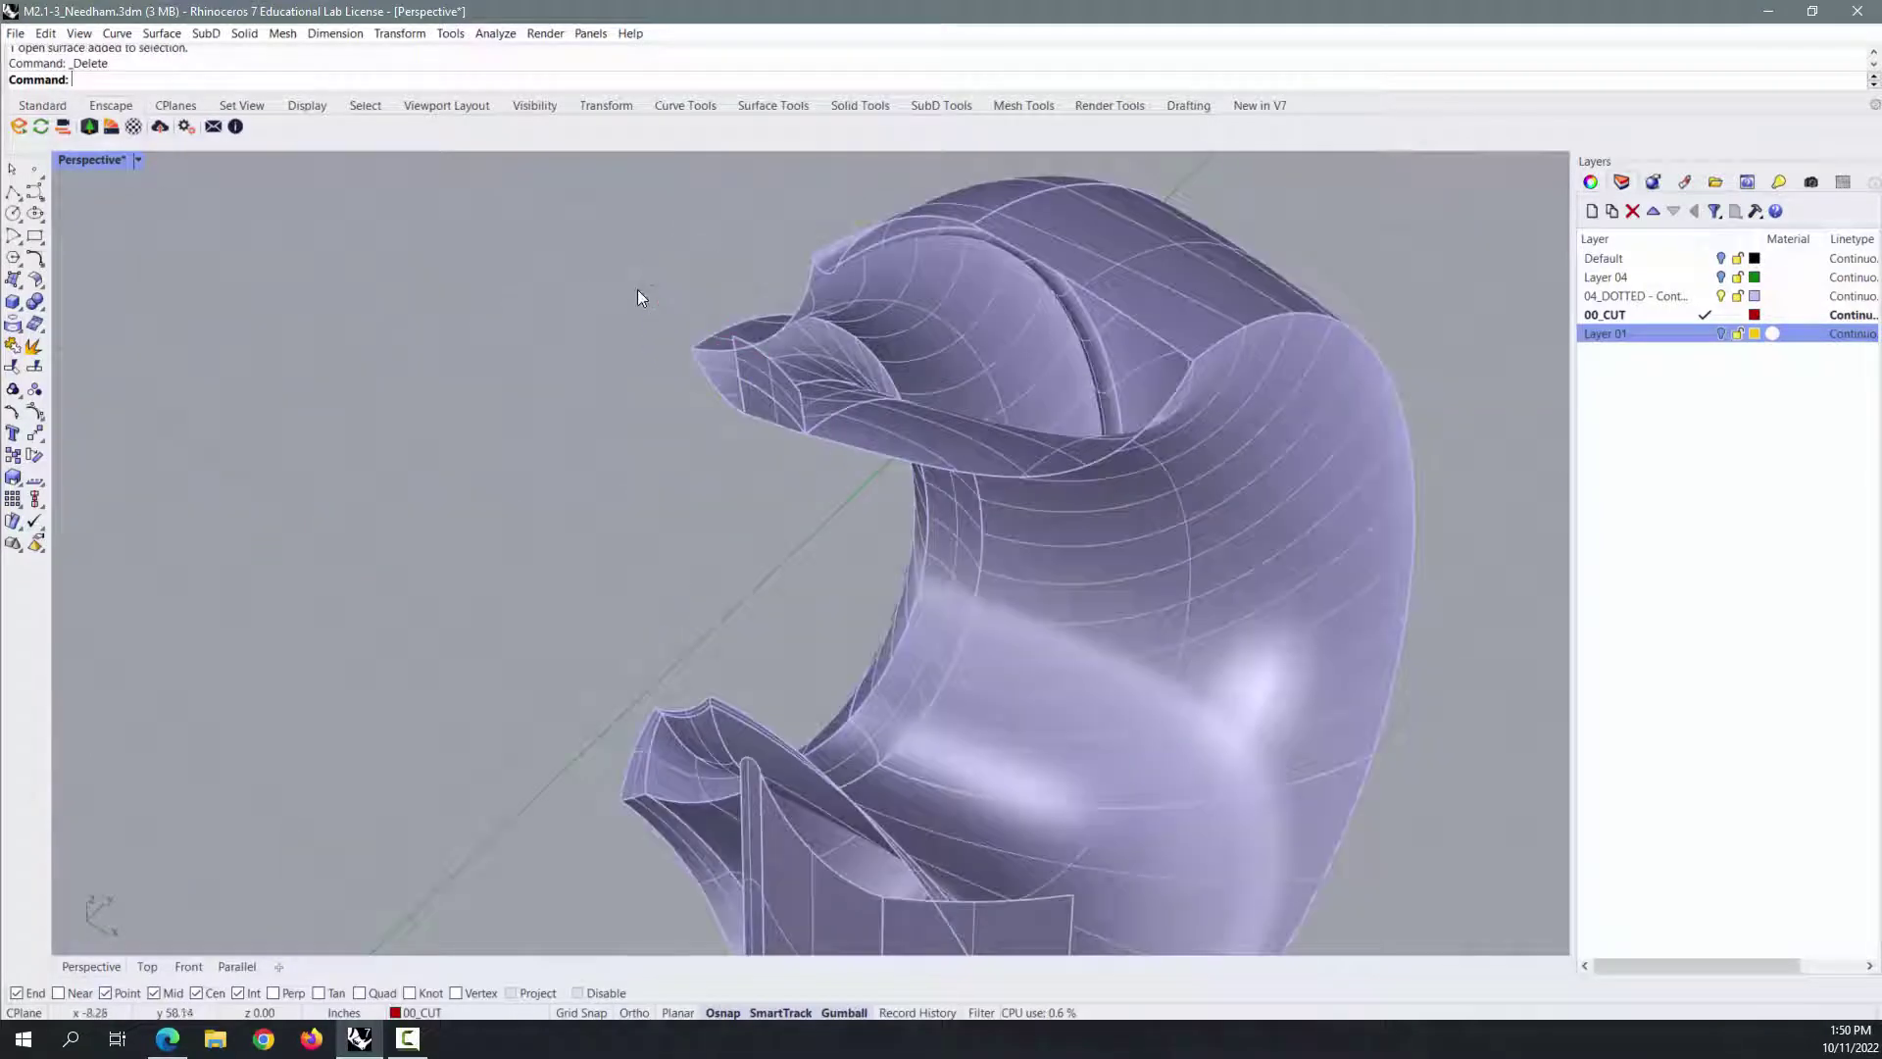
{"action": "left_click", "coordinate": [753, 394]}
{"action": "key", "text": "Delete"}
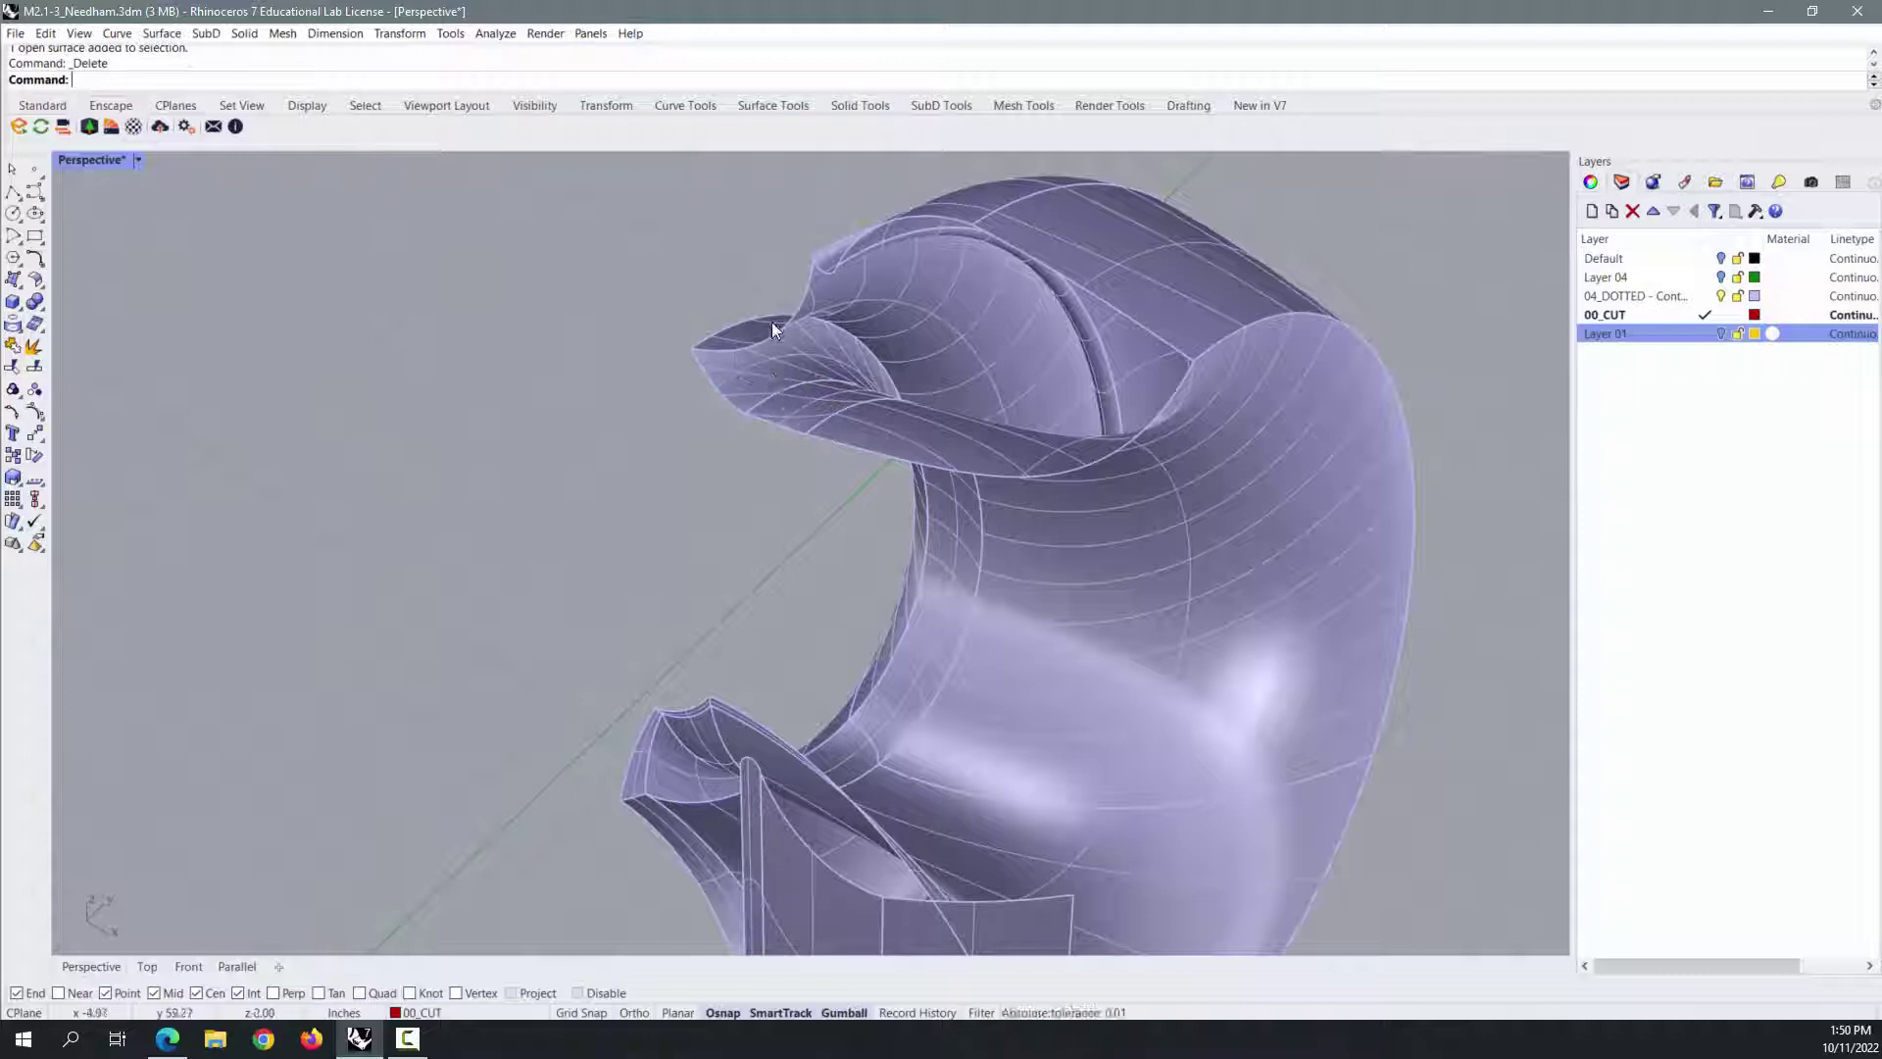
Delete the large curved panel and the narrow strip in front of the shell's lower end opening.
{"action": "scroll", "coordinate": [779, 441], "scroll_direction": "down", "scroll_amount": 5}
{"action": "right_click_drag", "start_coordinate": [796, 596], "coordinate": [902, 661]}
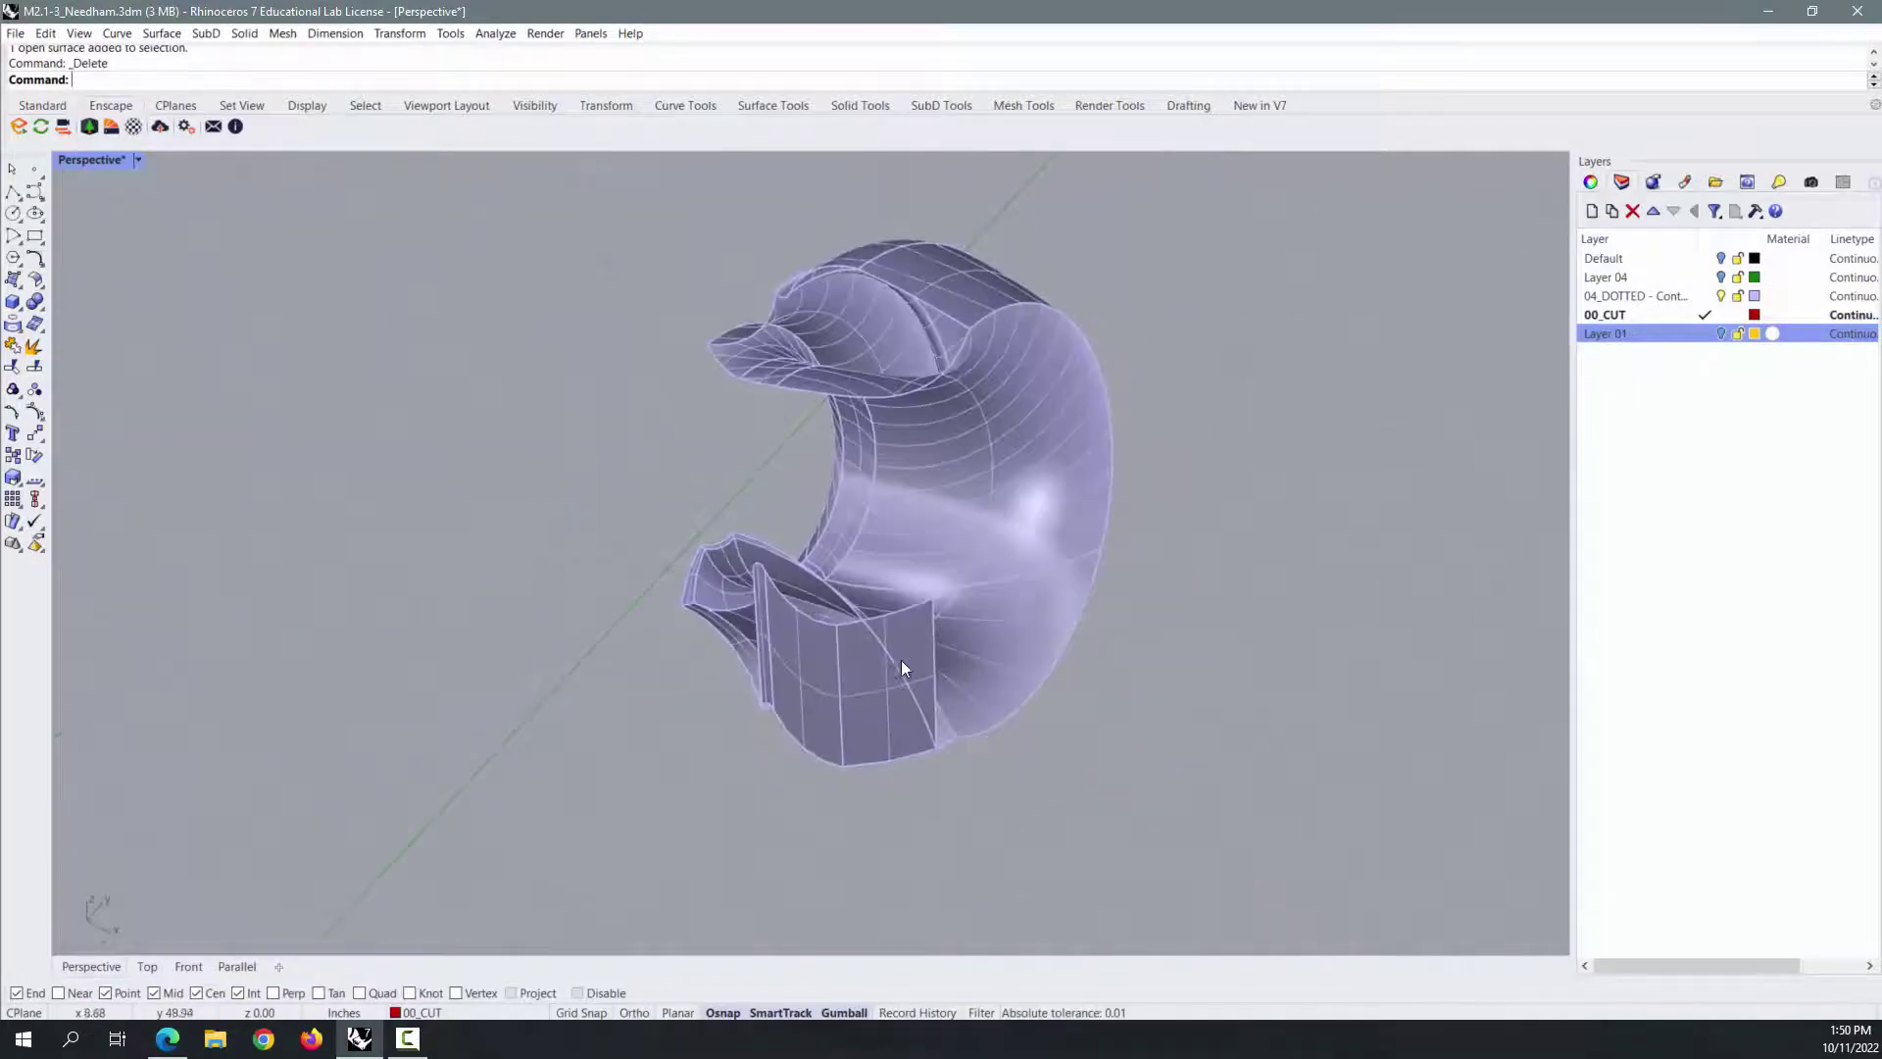
{"action": "left_click", "coordinate": [820, 657]}
{"action": "key", "text": "Delete"}
{"action": "left_click", "coordinate": [763, 615]}
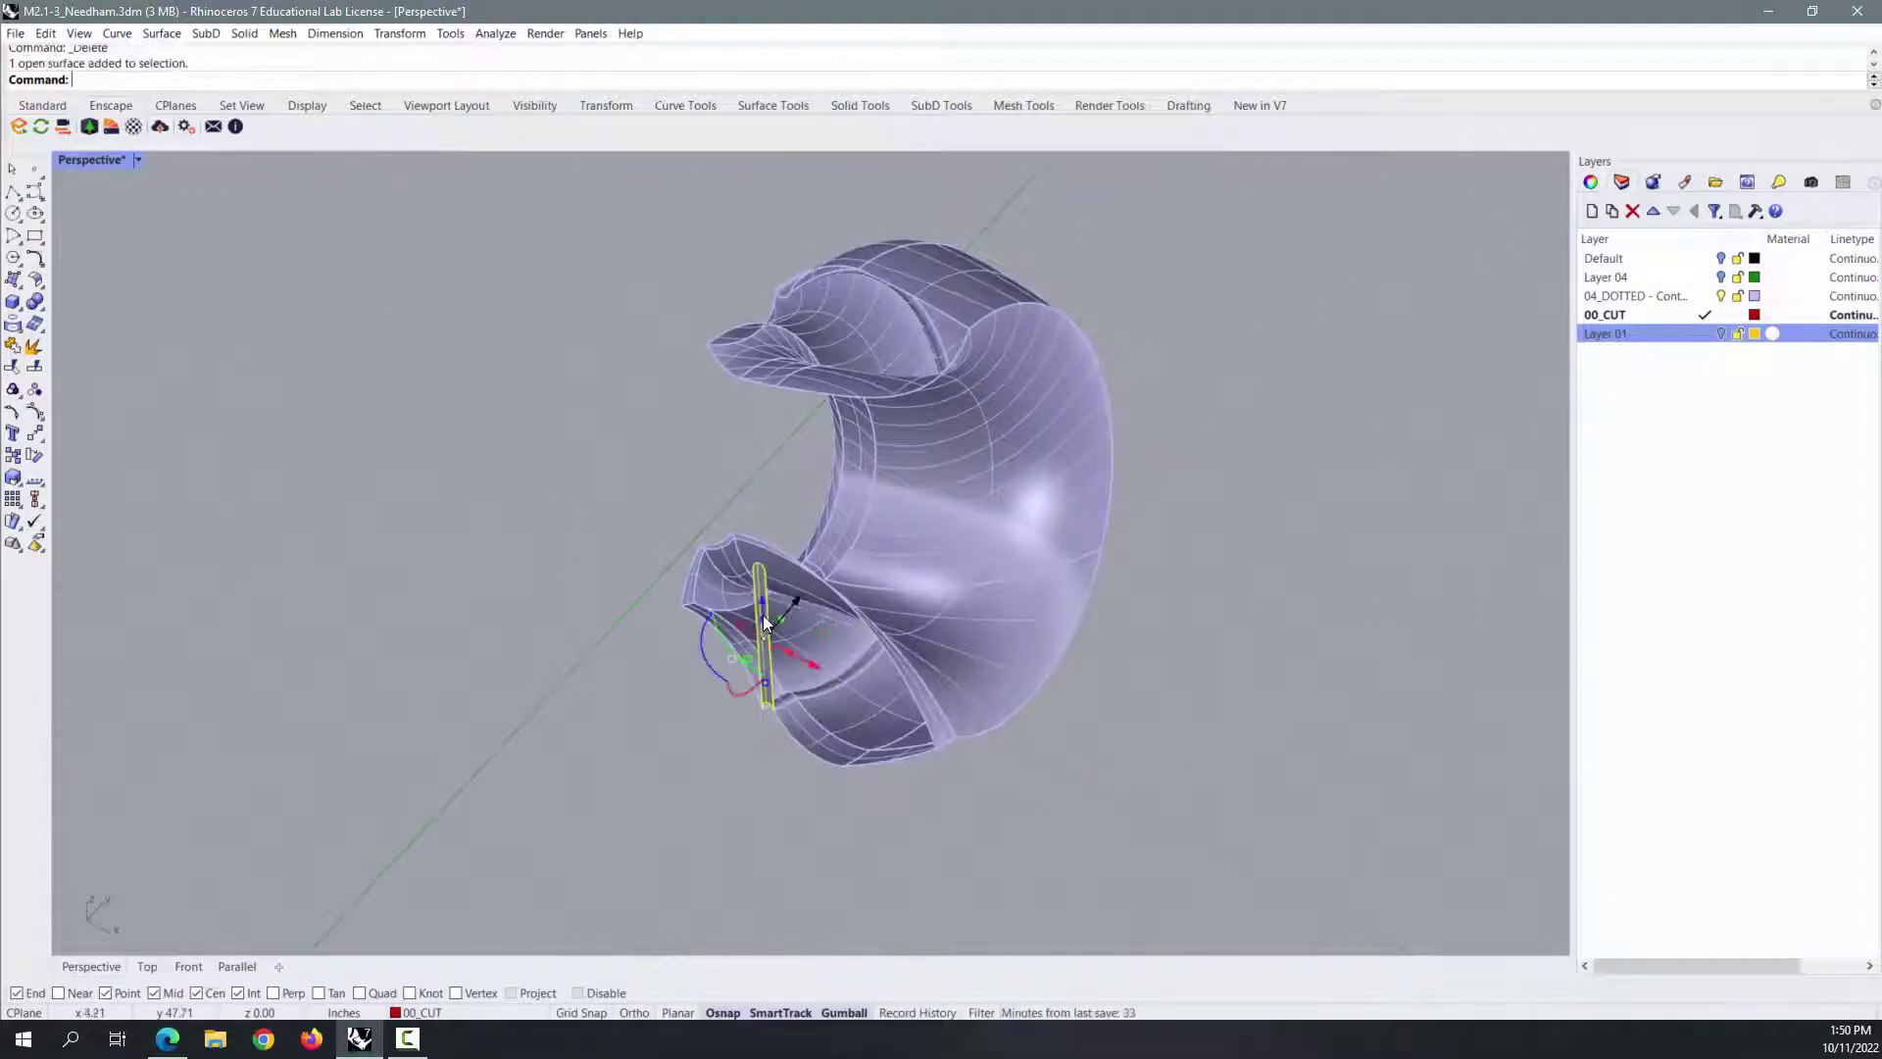
{"action": "key", "text": "Delete"}
Join all surfaces of the remaining curved shell into one polysurface and cap its two open ends.
{"action": "right_click_drag", "start_coordinate": [722, 635], "coordinate": [664, 601]}
{"action": "left_click_drag", "start_coordinate": [558, 363], "coordinate": [1066, 805]}
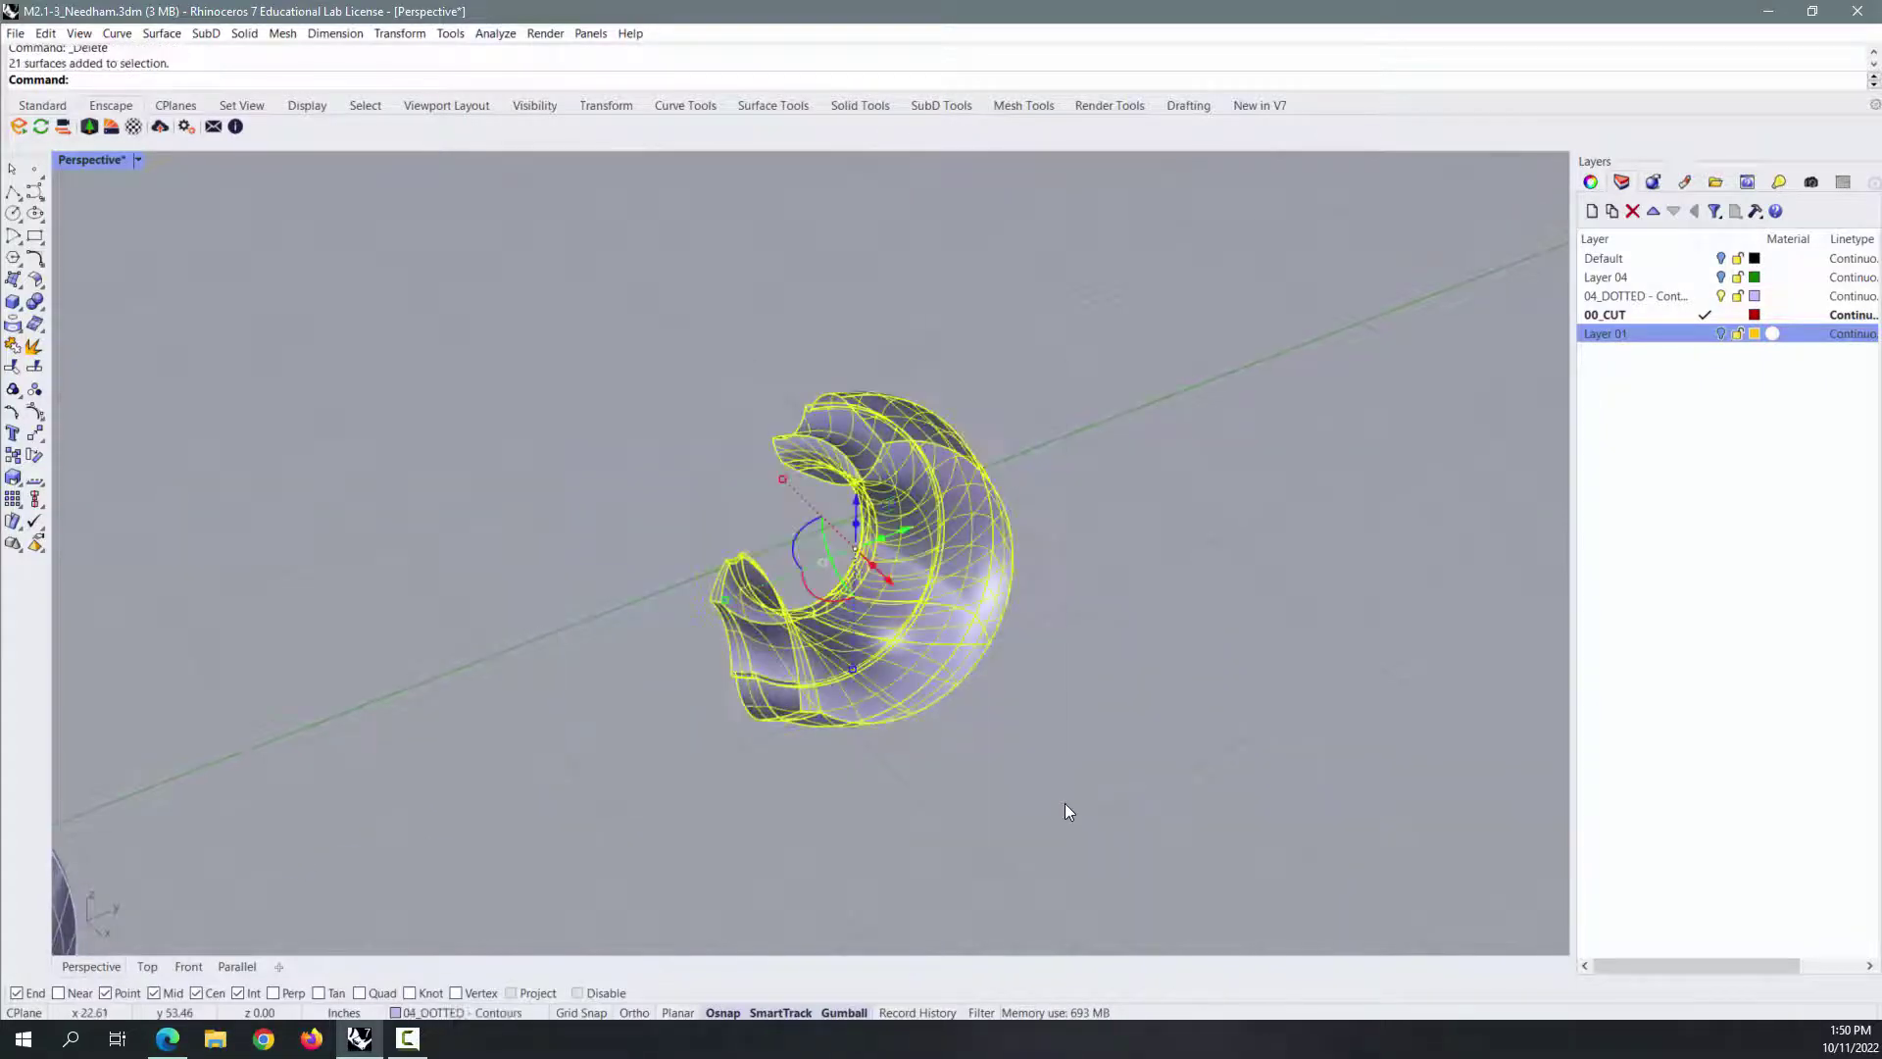
{"action": "key", "text": "ctrl+j"}
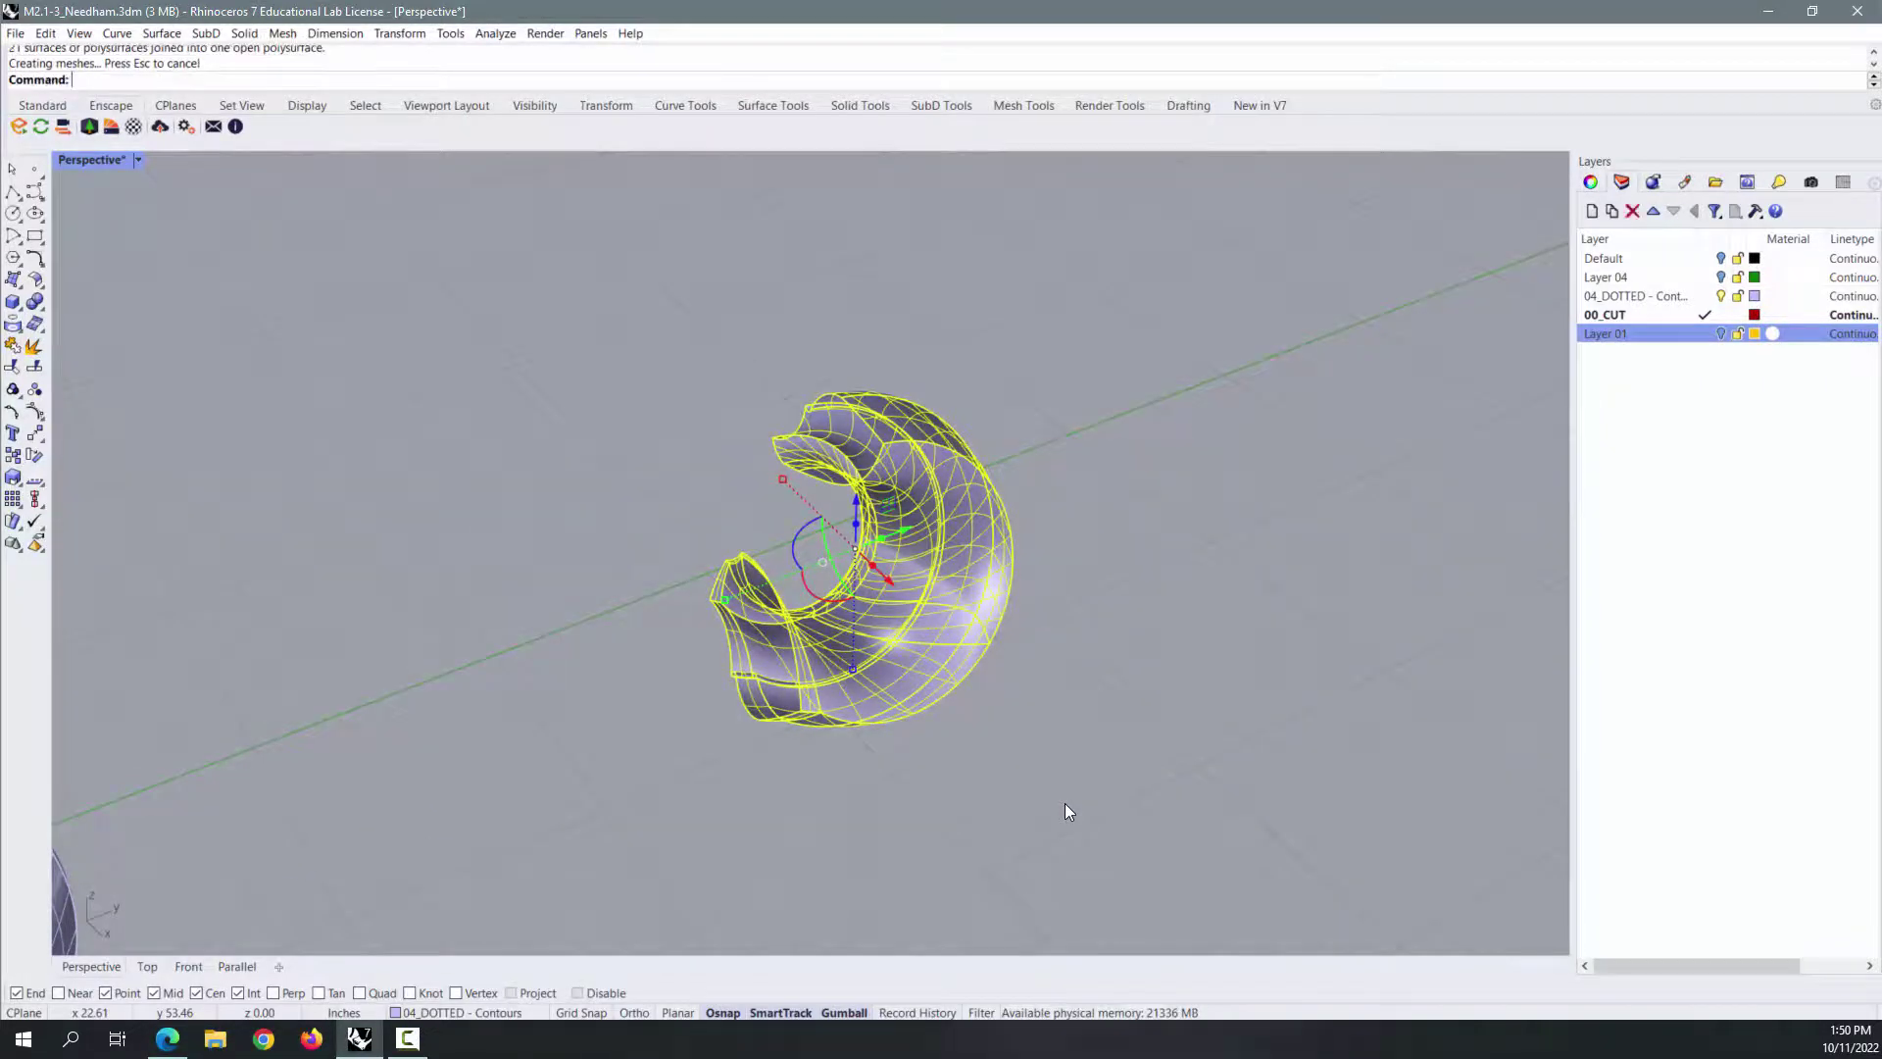
{"action": "key", "text": "Return"}
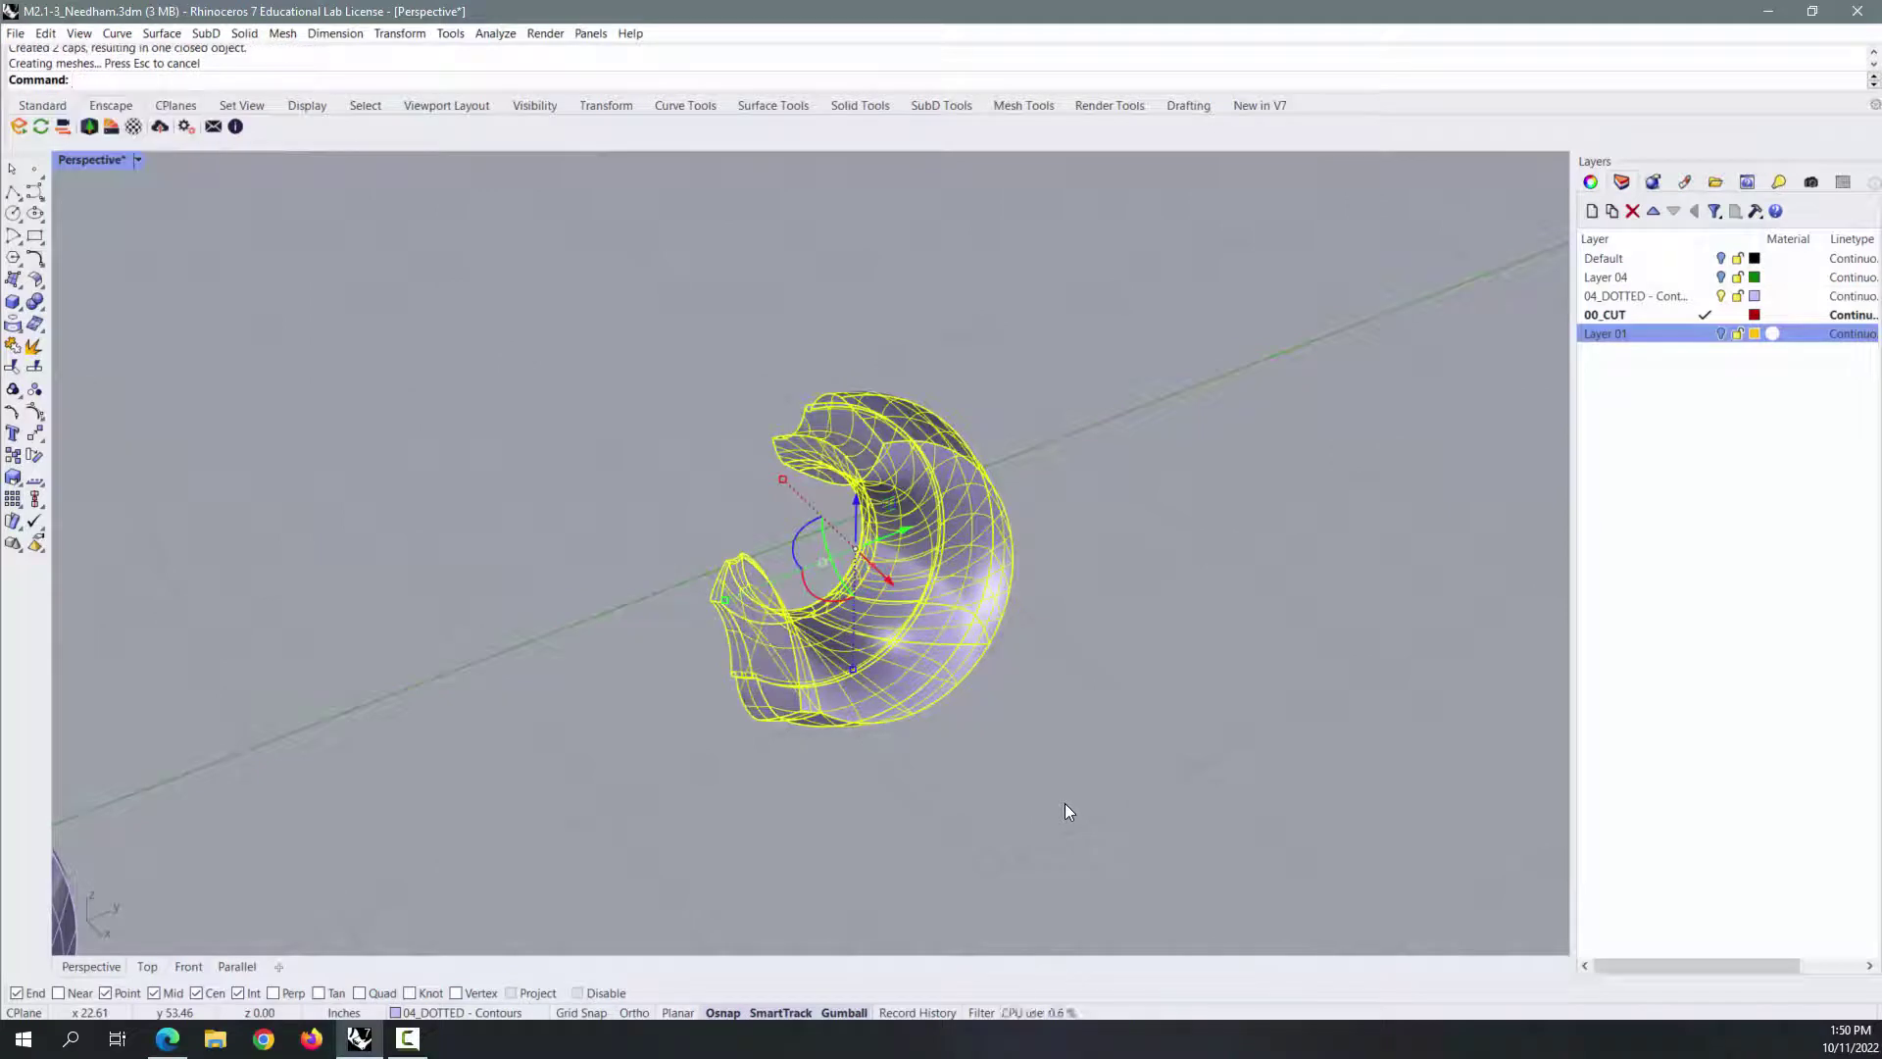
{"action": "left_click", "coordinate": [1098, 774]}
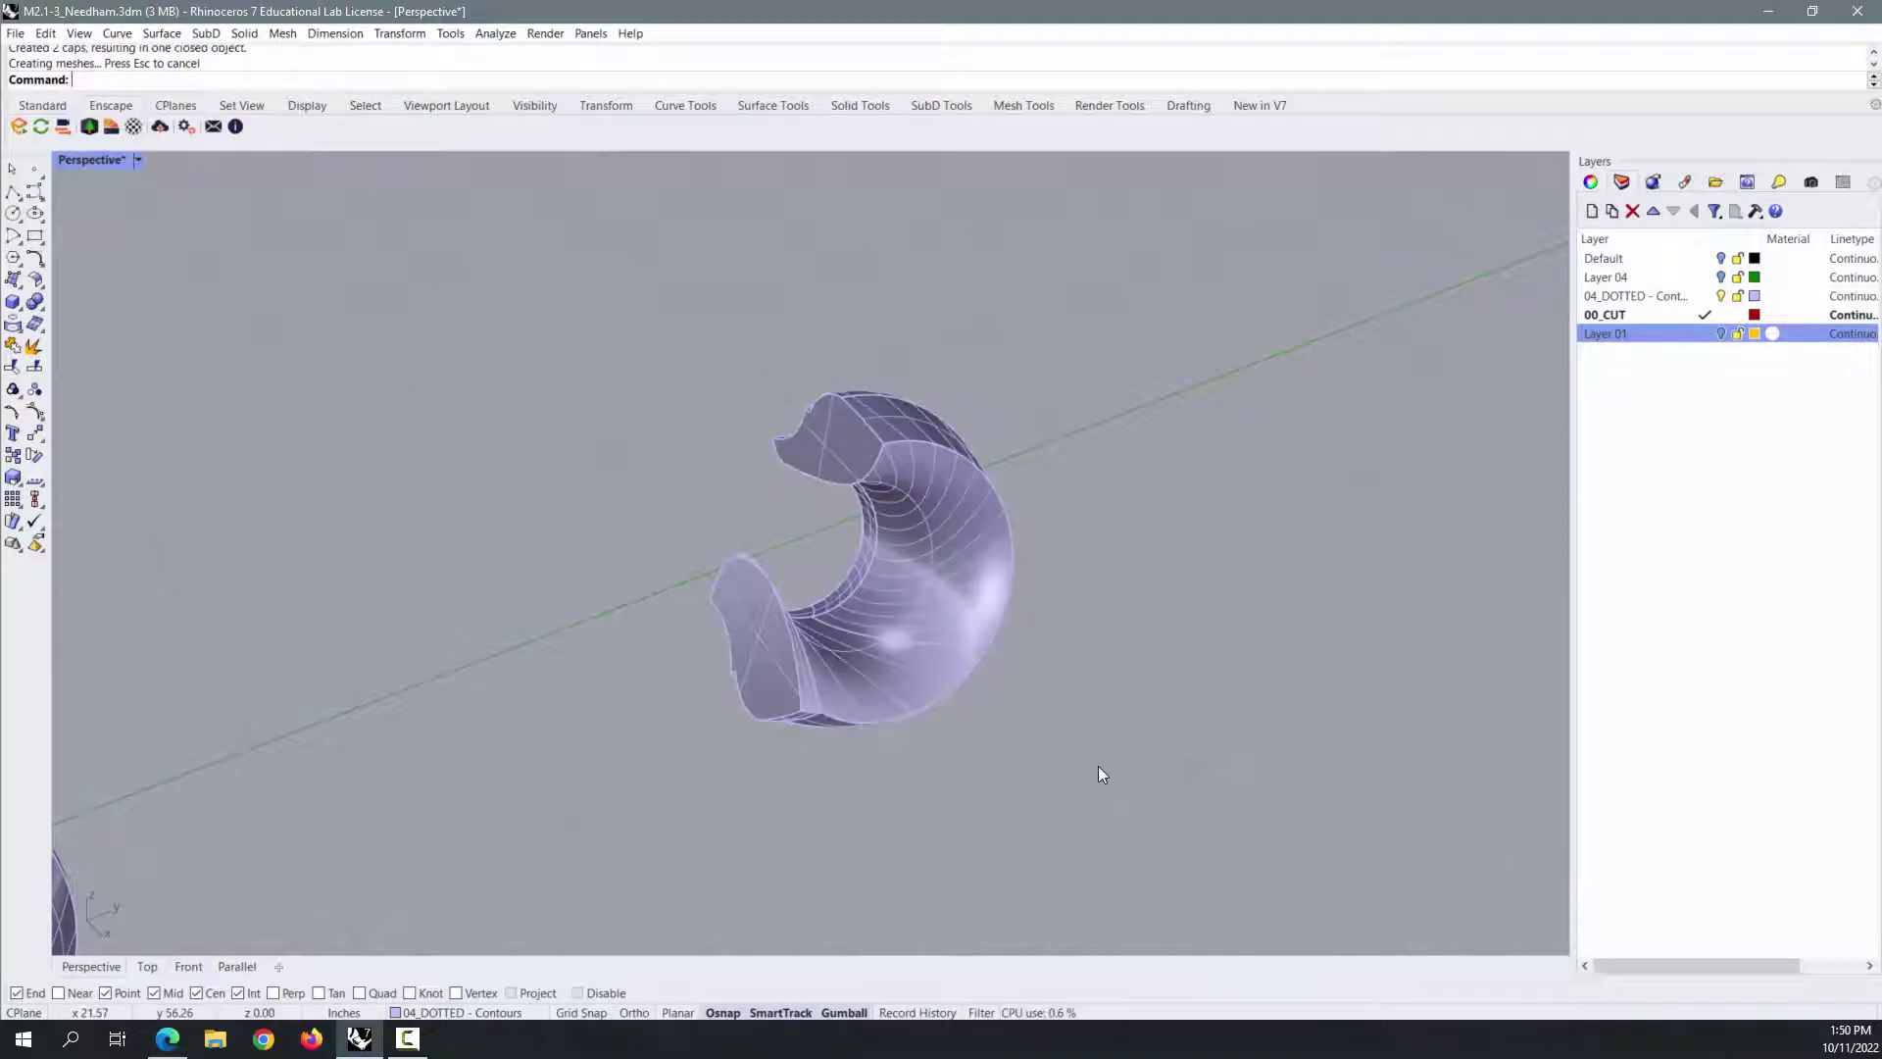
Turn Layer 01 back on and run Show to reveal any hidden objects.
{"action": "left_click", "coordinate": [1722, 334]}
{"action": "right_click_drag", "start_coordinate": [1199, 445], "coordinate": [1110, 432]}
{"action": "scroll", "coordinate": [1112, 439], "scroll_direction": "down", "scroll_amount": 5}
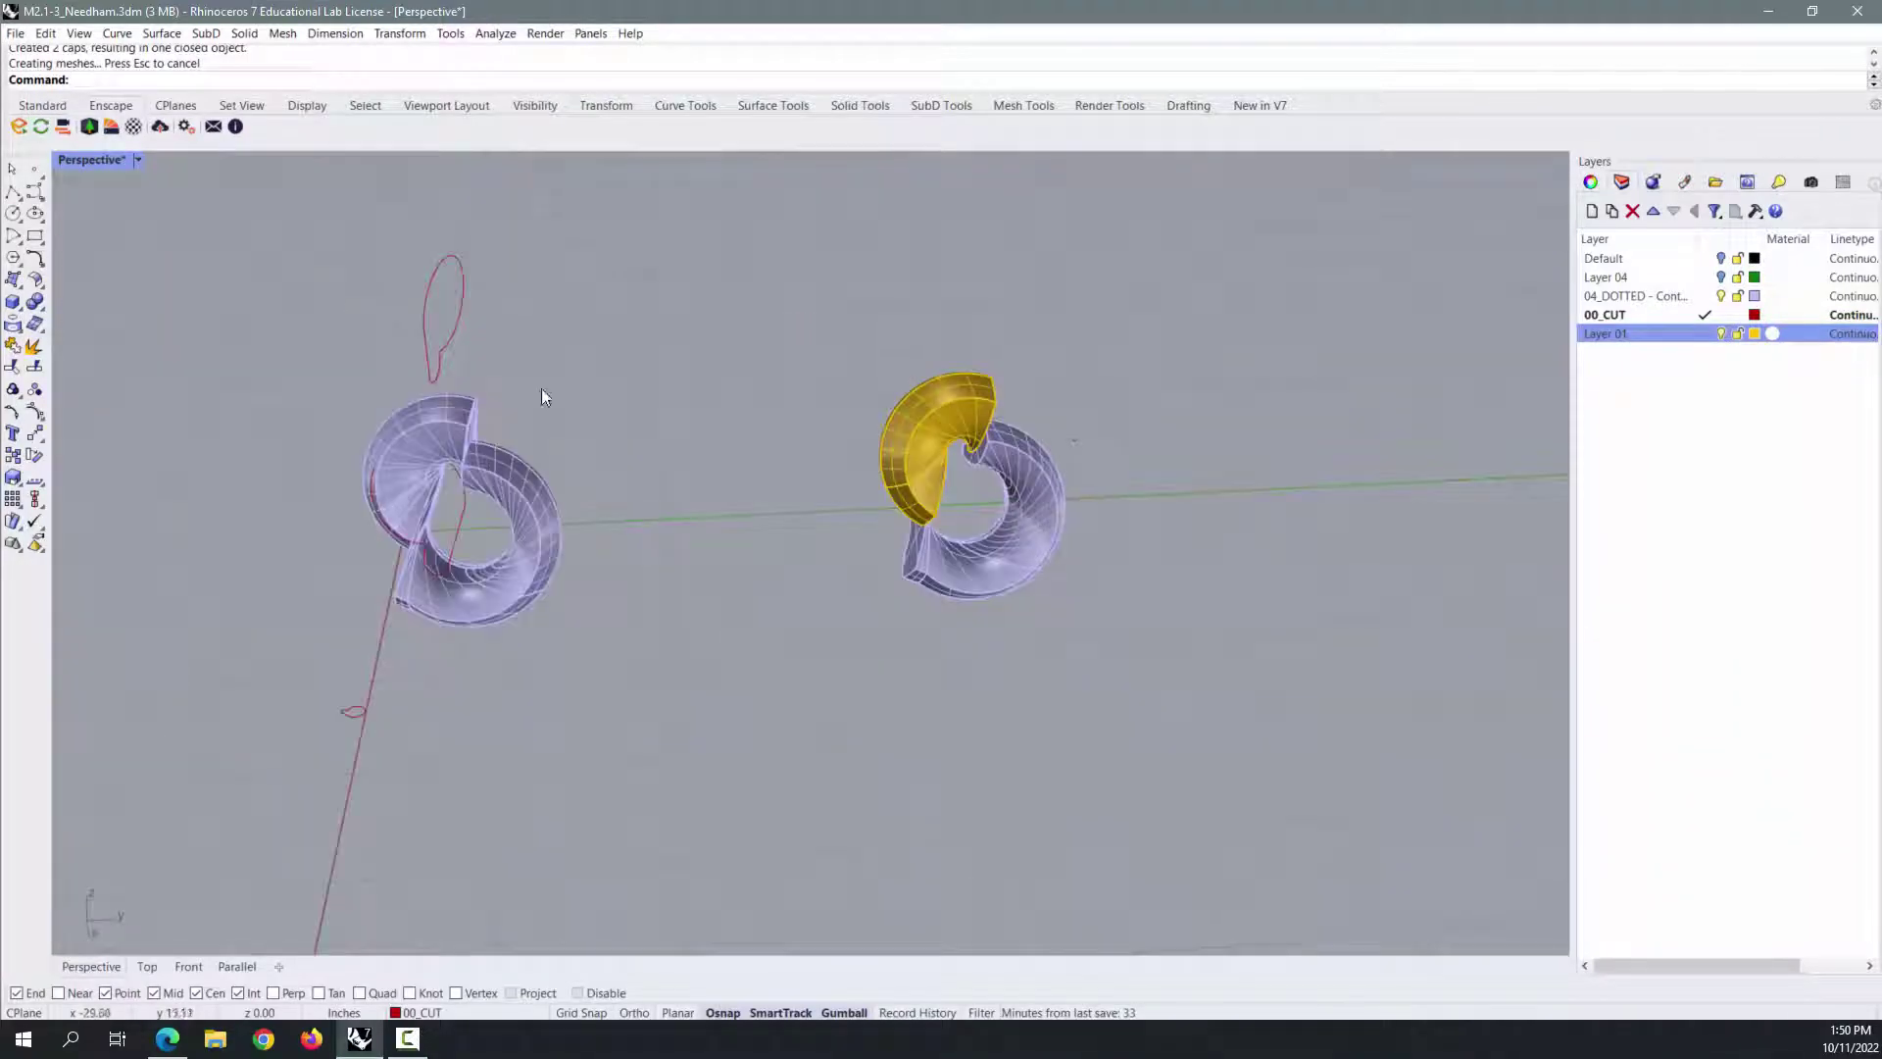
{"action": "type", "text": "how"}
{"action": "key", "text": "Return"}
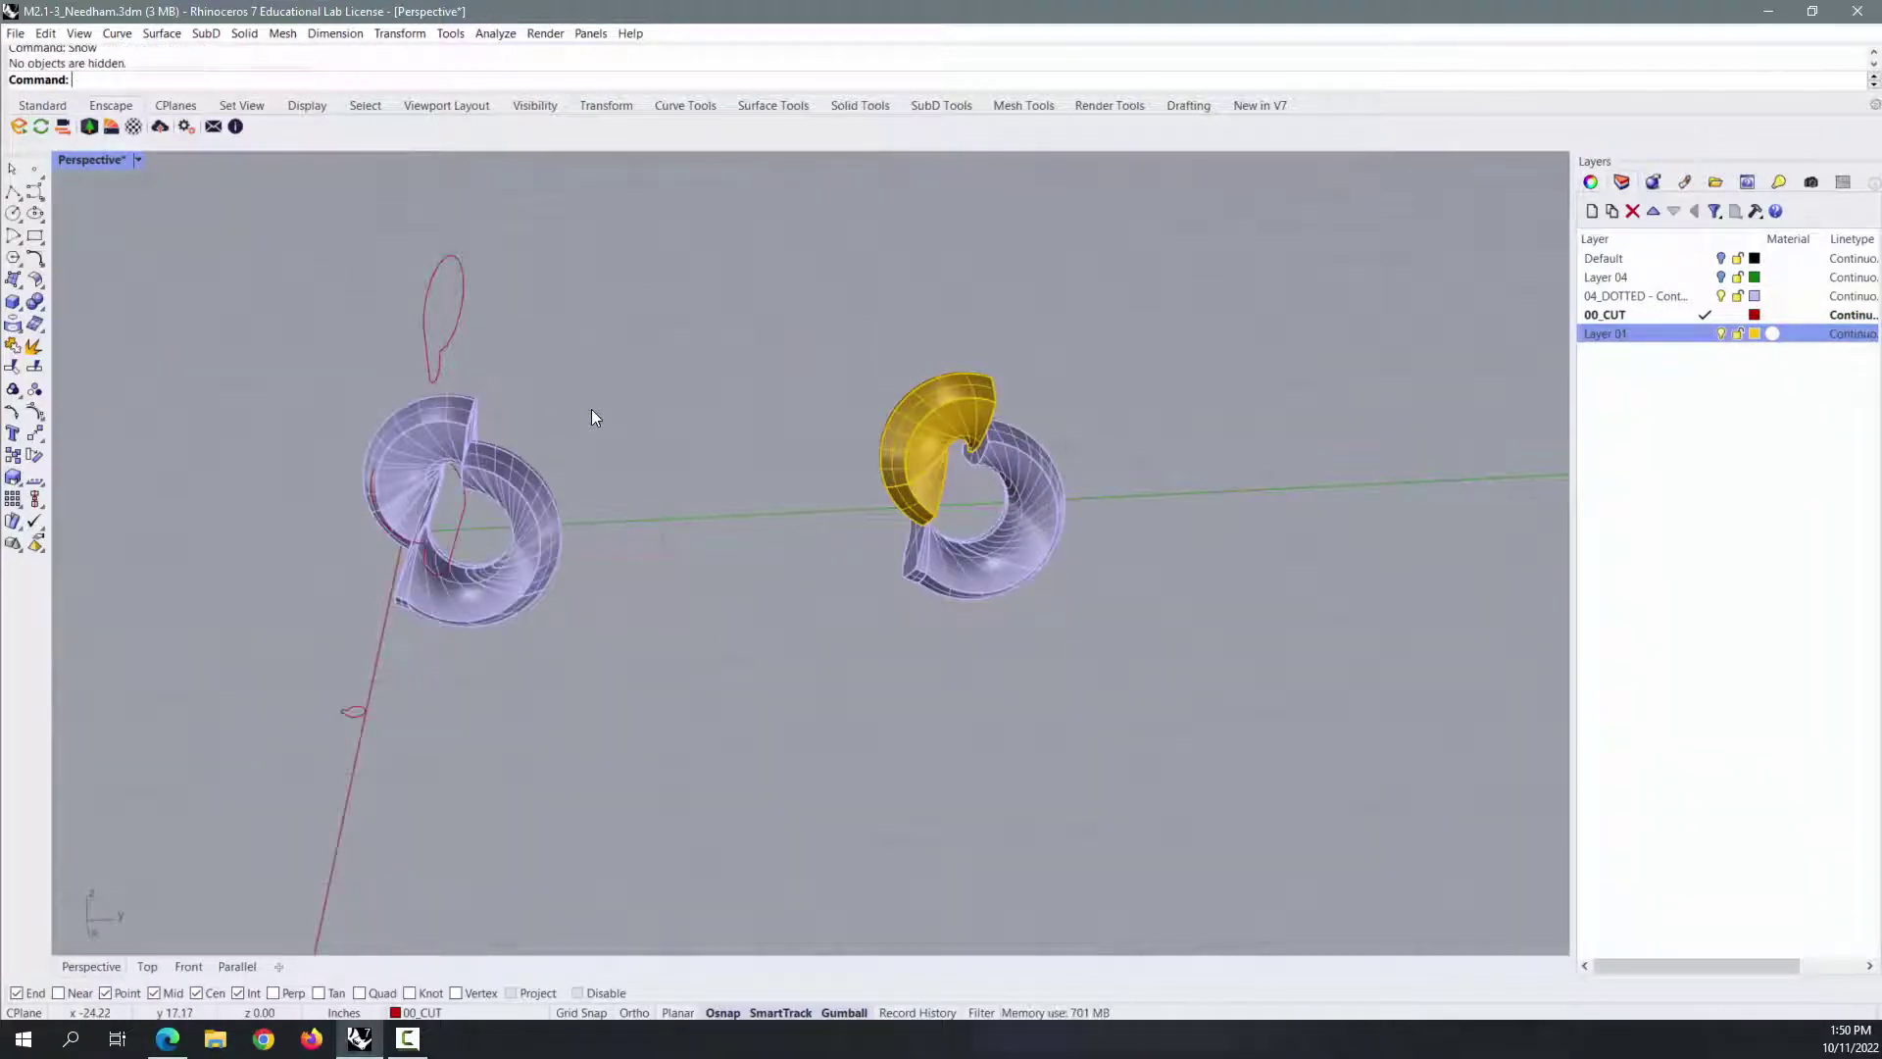
Turn on the Default layer and examine where the yellow and lavender tips meet the extruded cutter at the second ring.
{"action": "scroll", "coordinate": [692, 557], "scroll_direction": "down", "scroll_amount": 5}
{"action": "scroll", "coordinate": [692, 557], "scroll_direction": "up", "scroll_amount": 4}
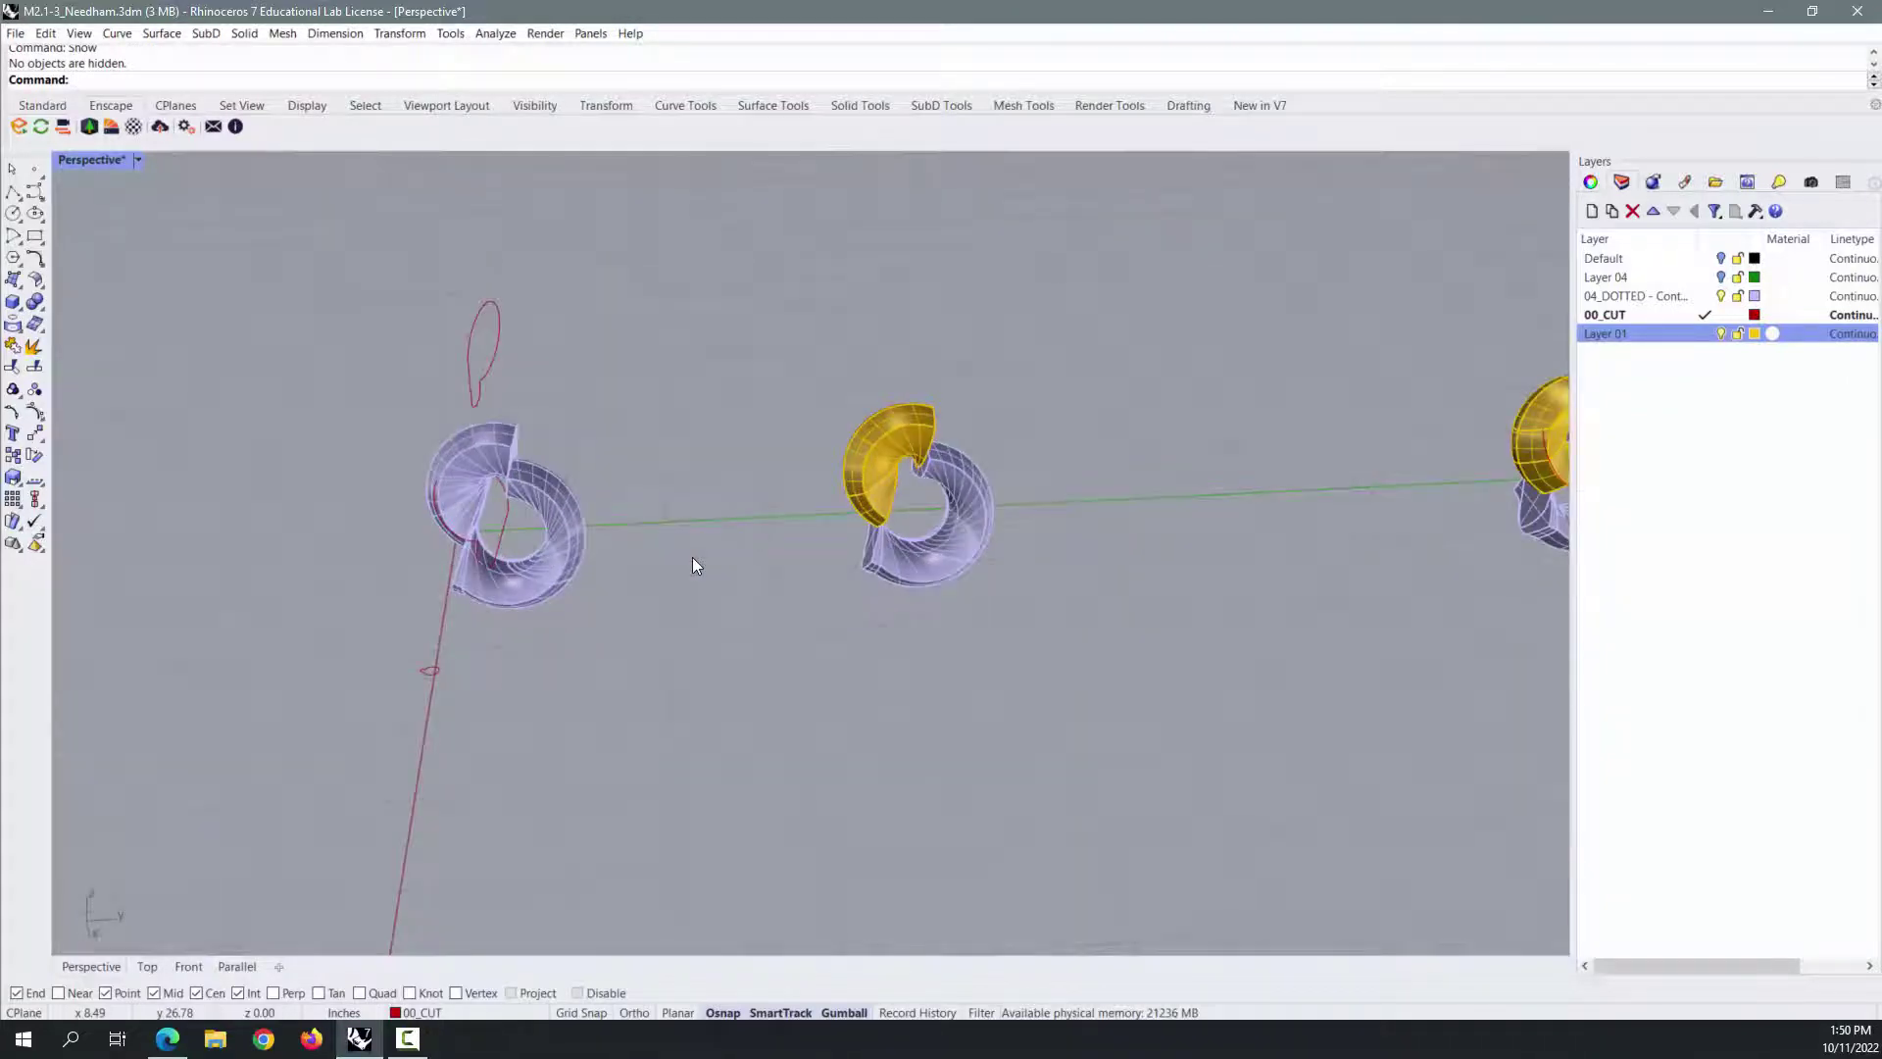
{"action": "left_click", "coordinate": [1721, 259]}
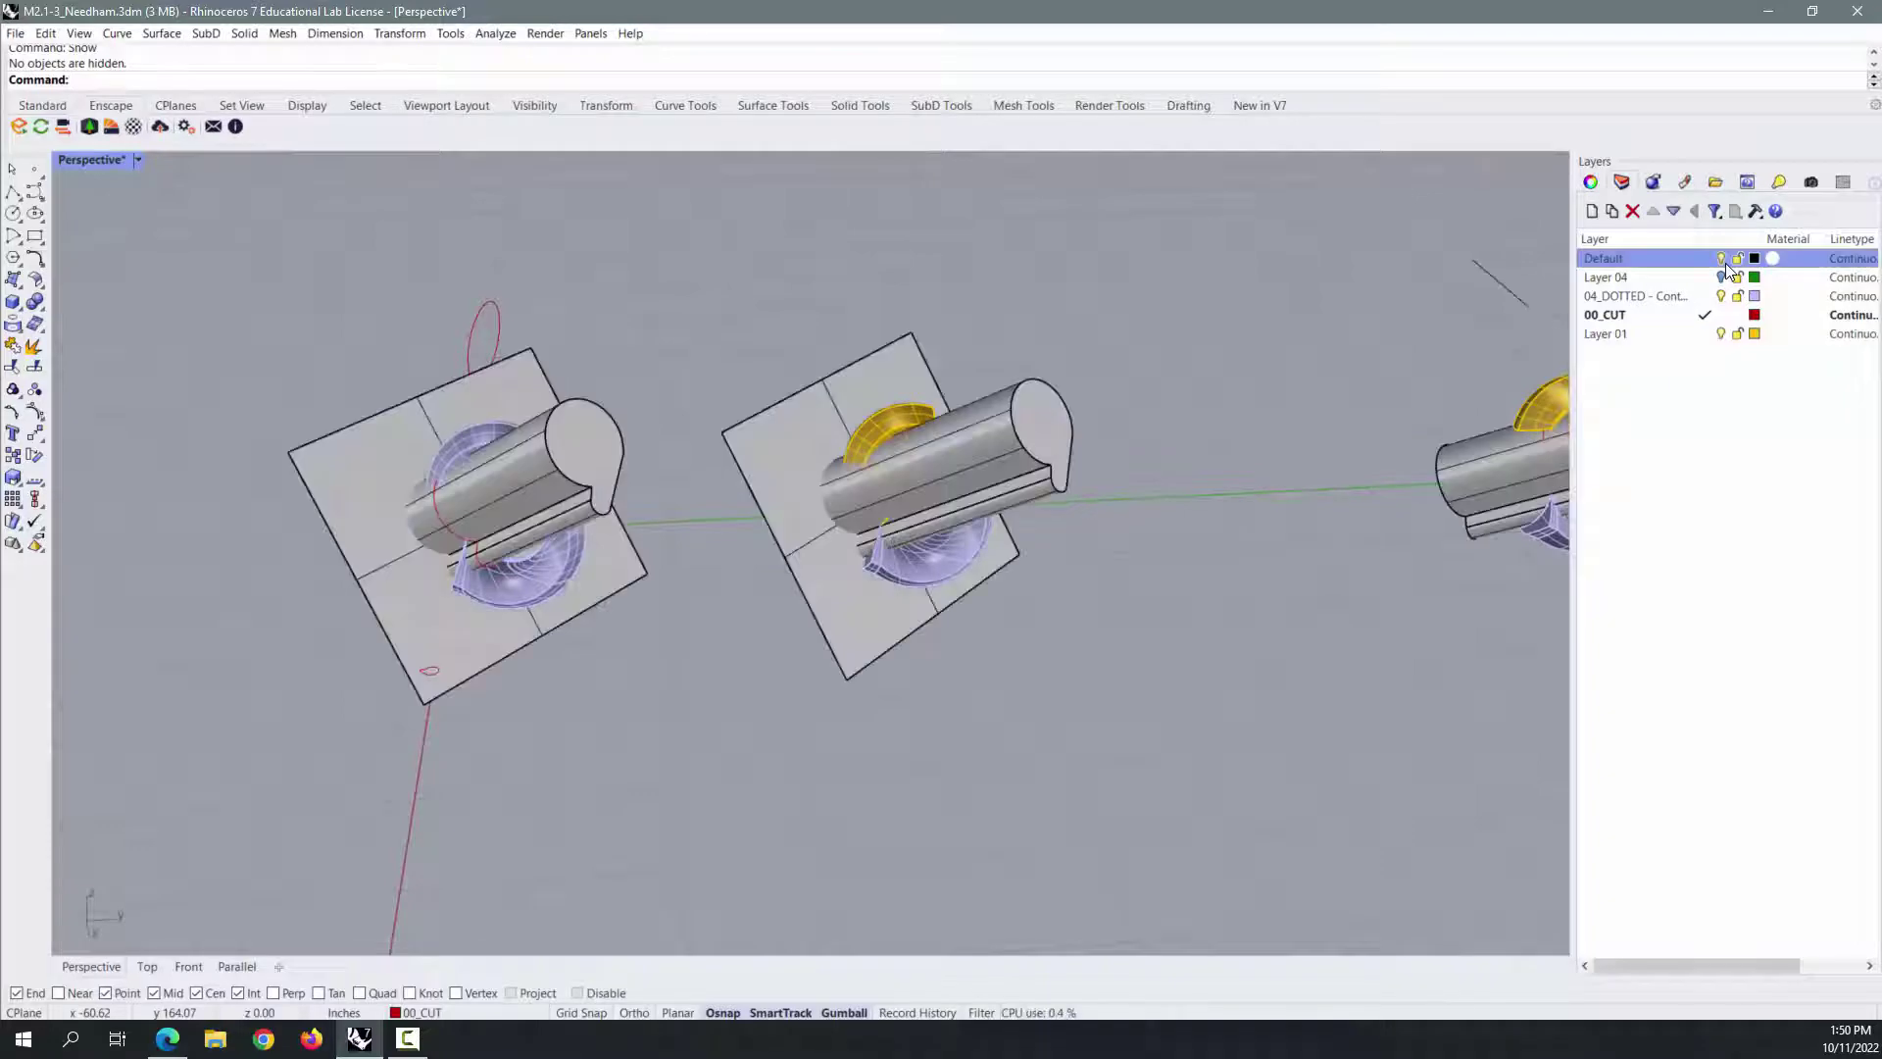
{"action": "right_click_drag", "start_coordinate": [1207, 349], "coordinate": [1149, 369]}
{"action": "scroll", "coordinate": [905, 534], "scroll_direction": "up", "scroll_amount": 6}
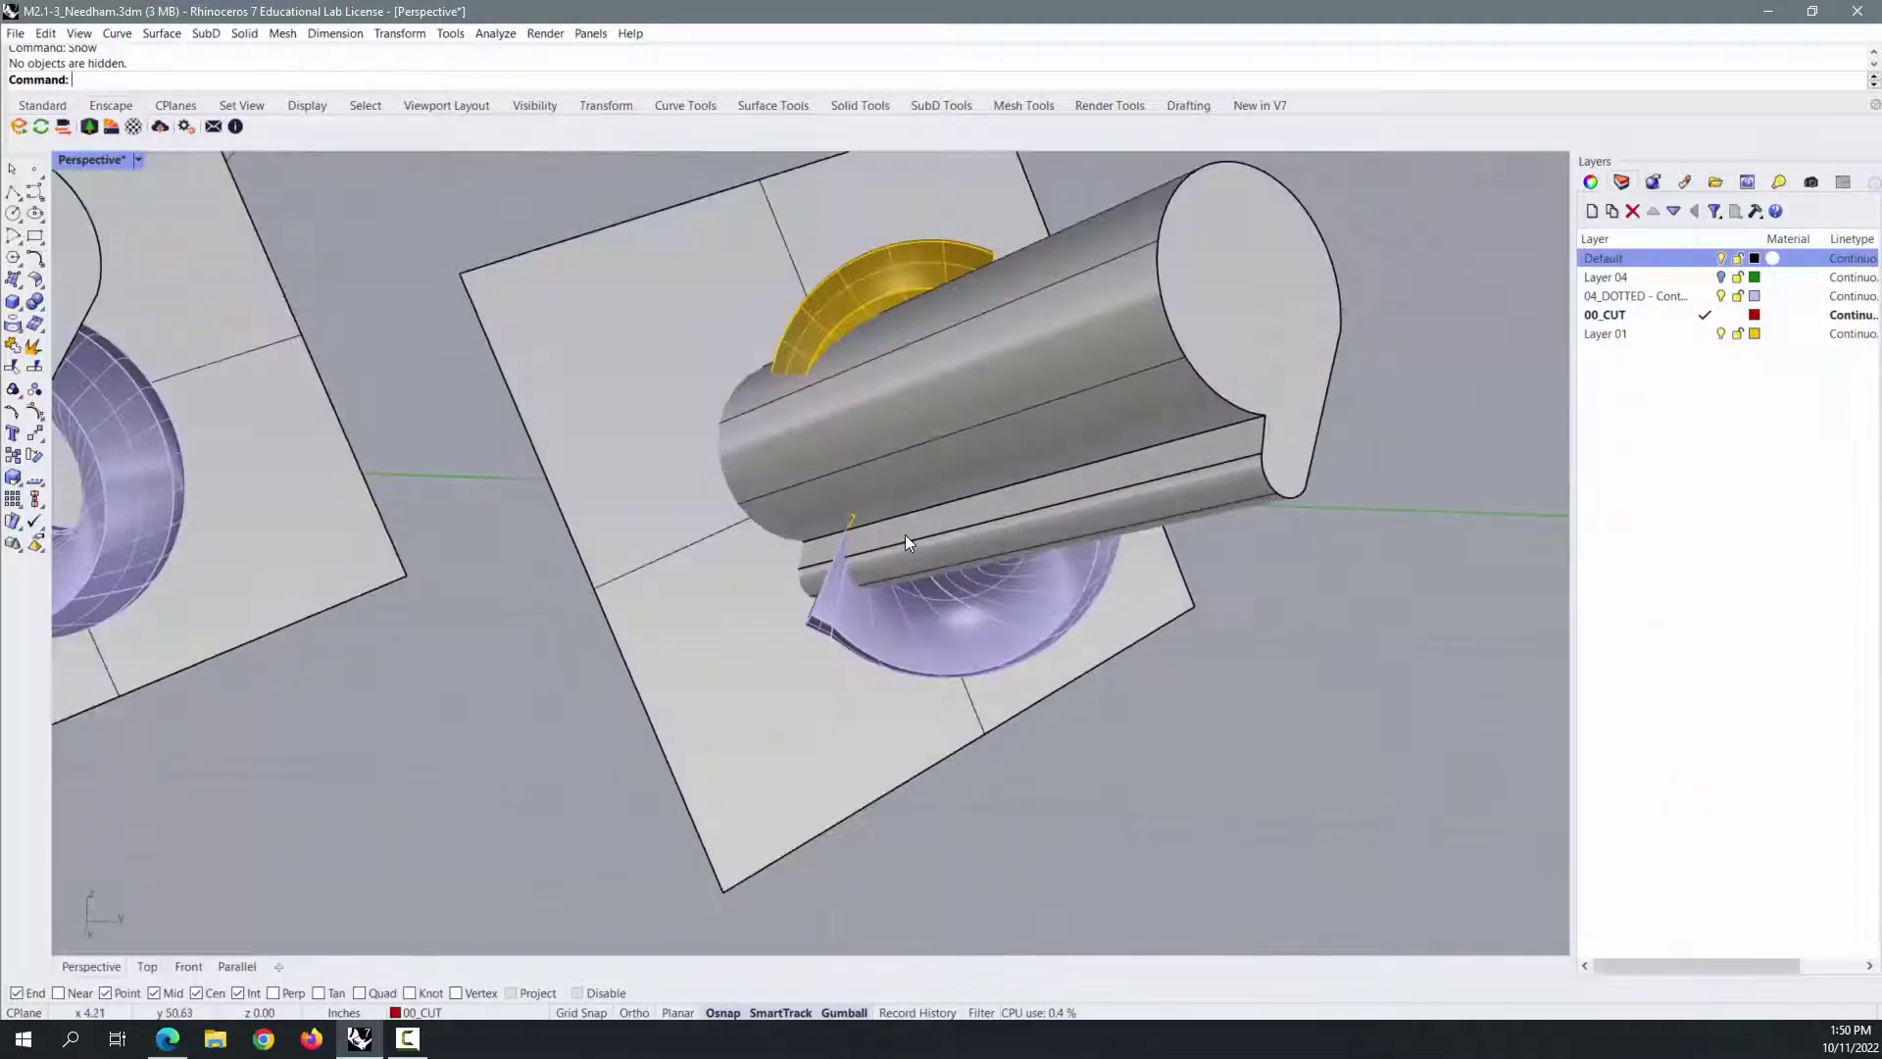
{"action": "scroll", "coordinate": [853, 515], "scroll_direction": "up", "scroll_amount": 10}
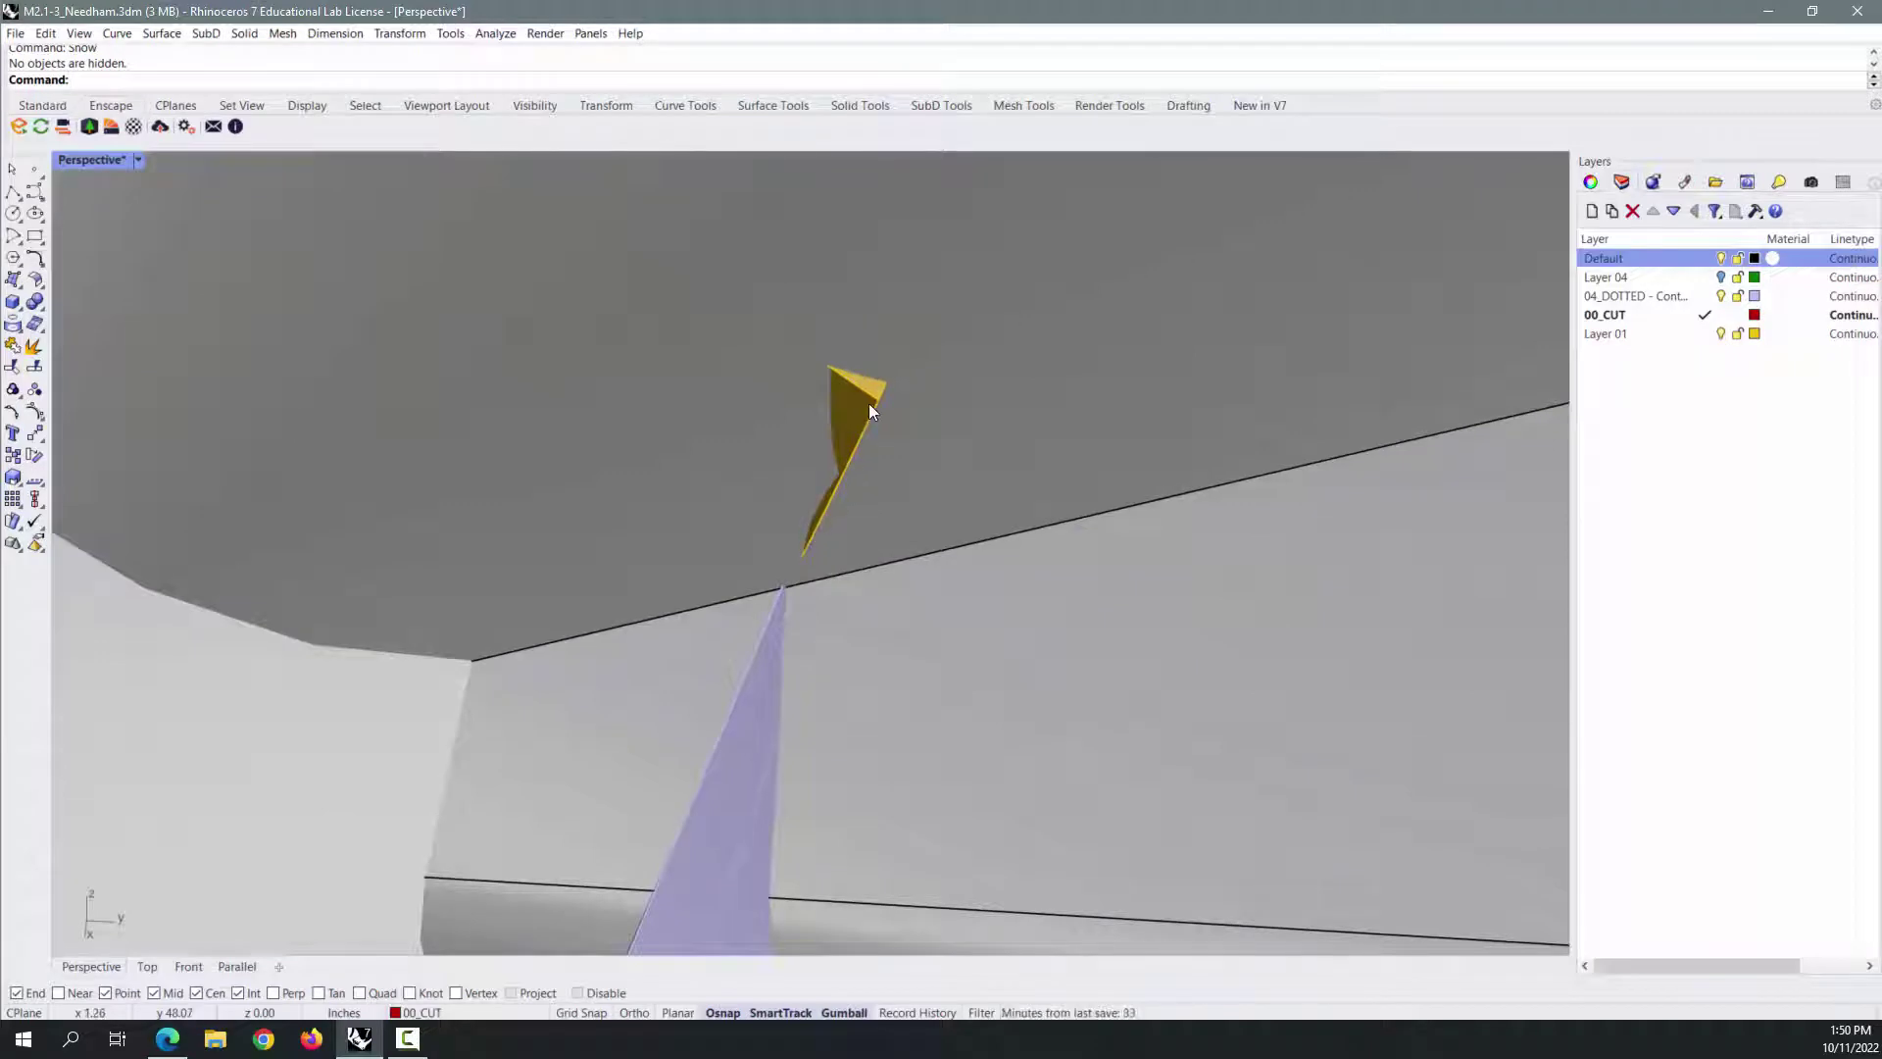
{"action": "scroll", "coordinate": [868, 405], "scroll_direction": "down", "scroll_amount": 3}
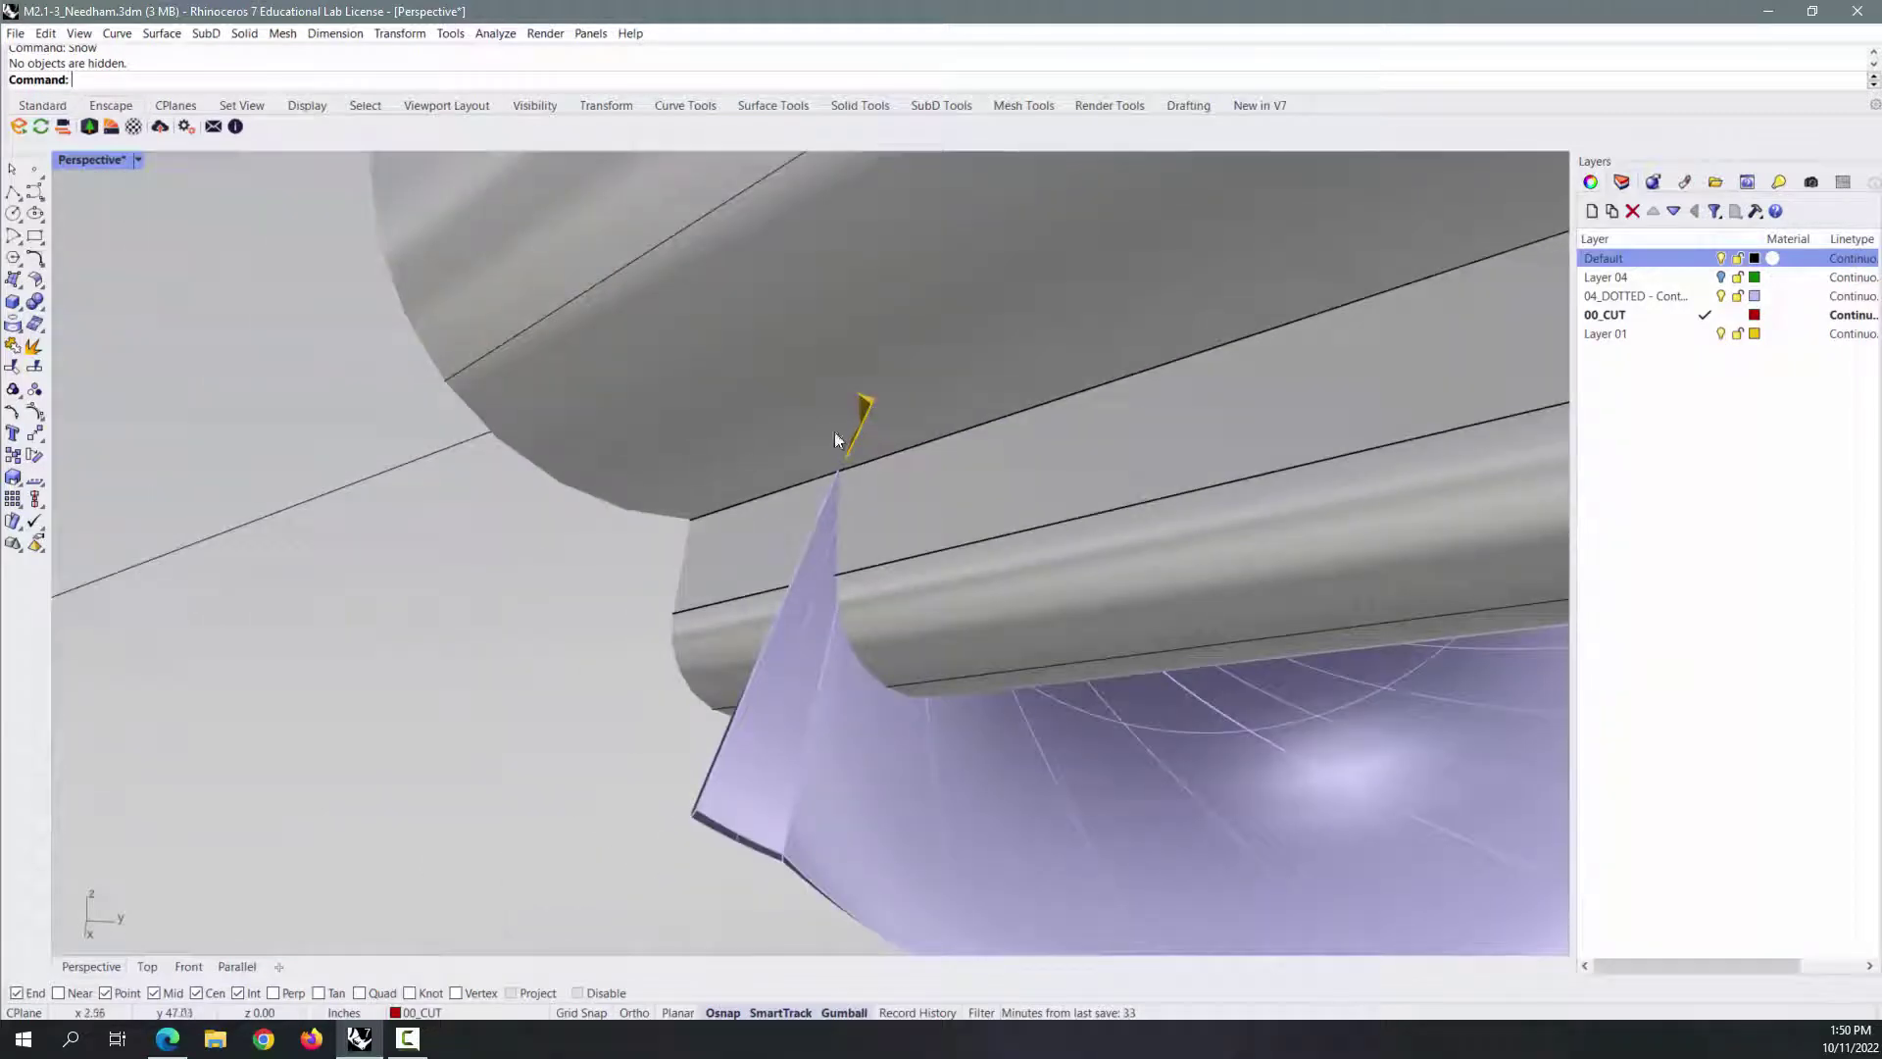
{"action": "scroll", "coordinate": [870, 412], "scroll_direction": "up", "scroll_amount": 3}
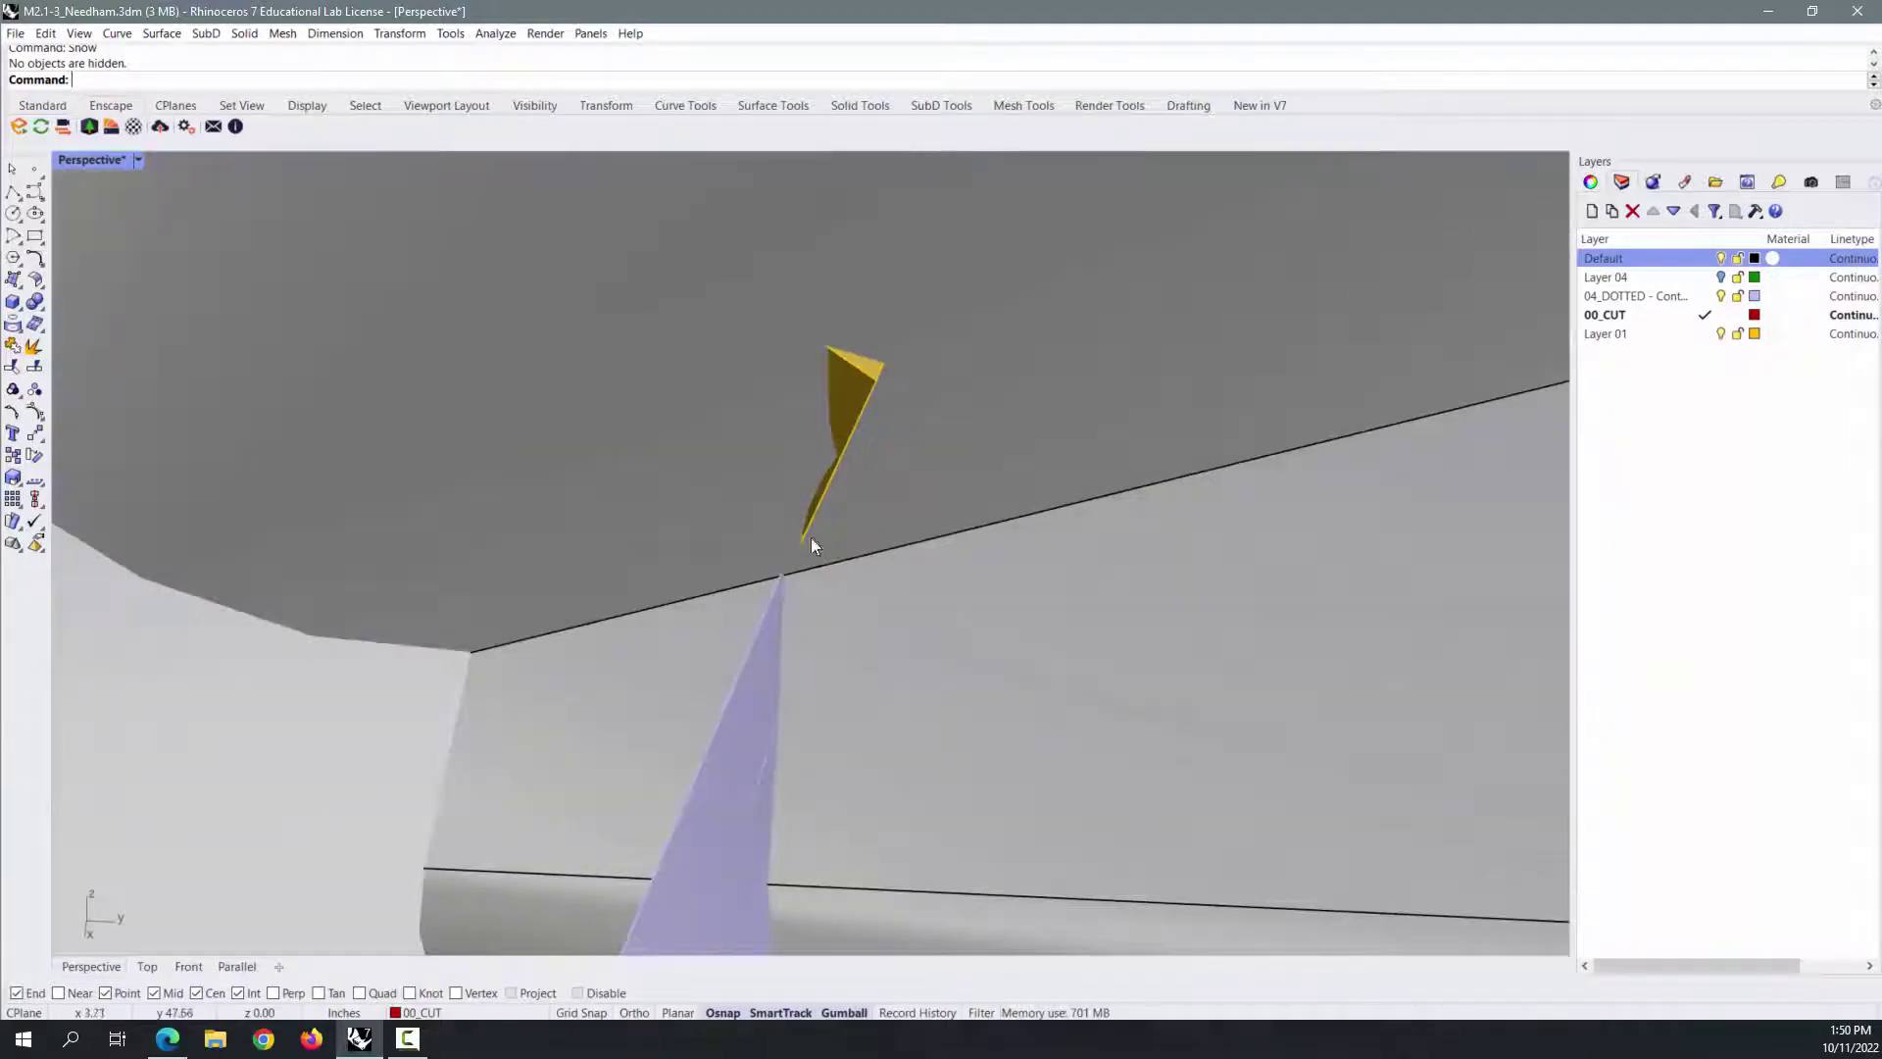
{"action": "scroll", "coordinate": [800, 519], "scroll_direction": "down", "scroll_amount": 5}
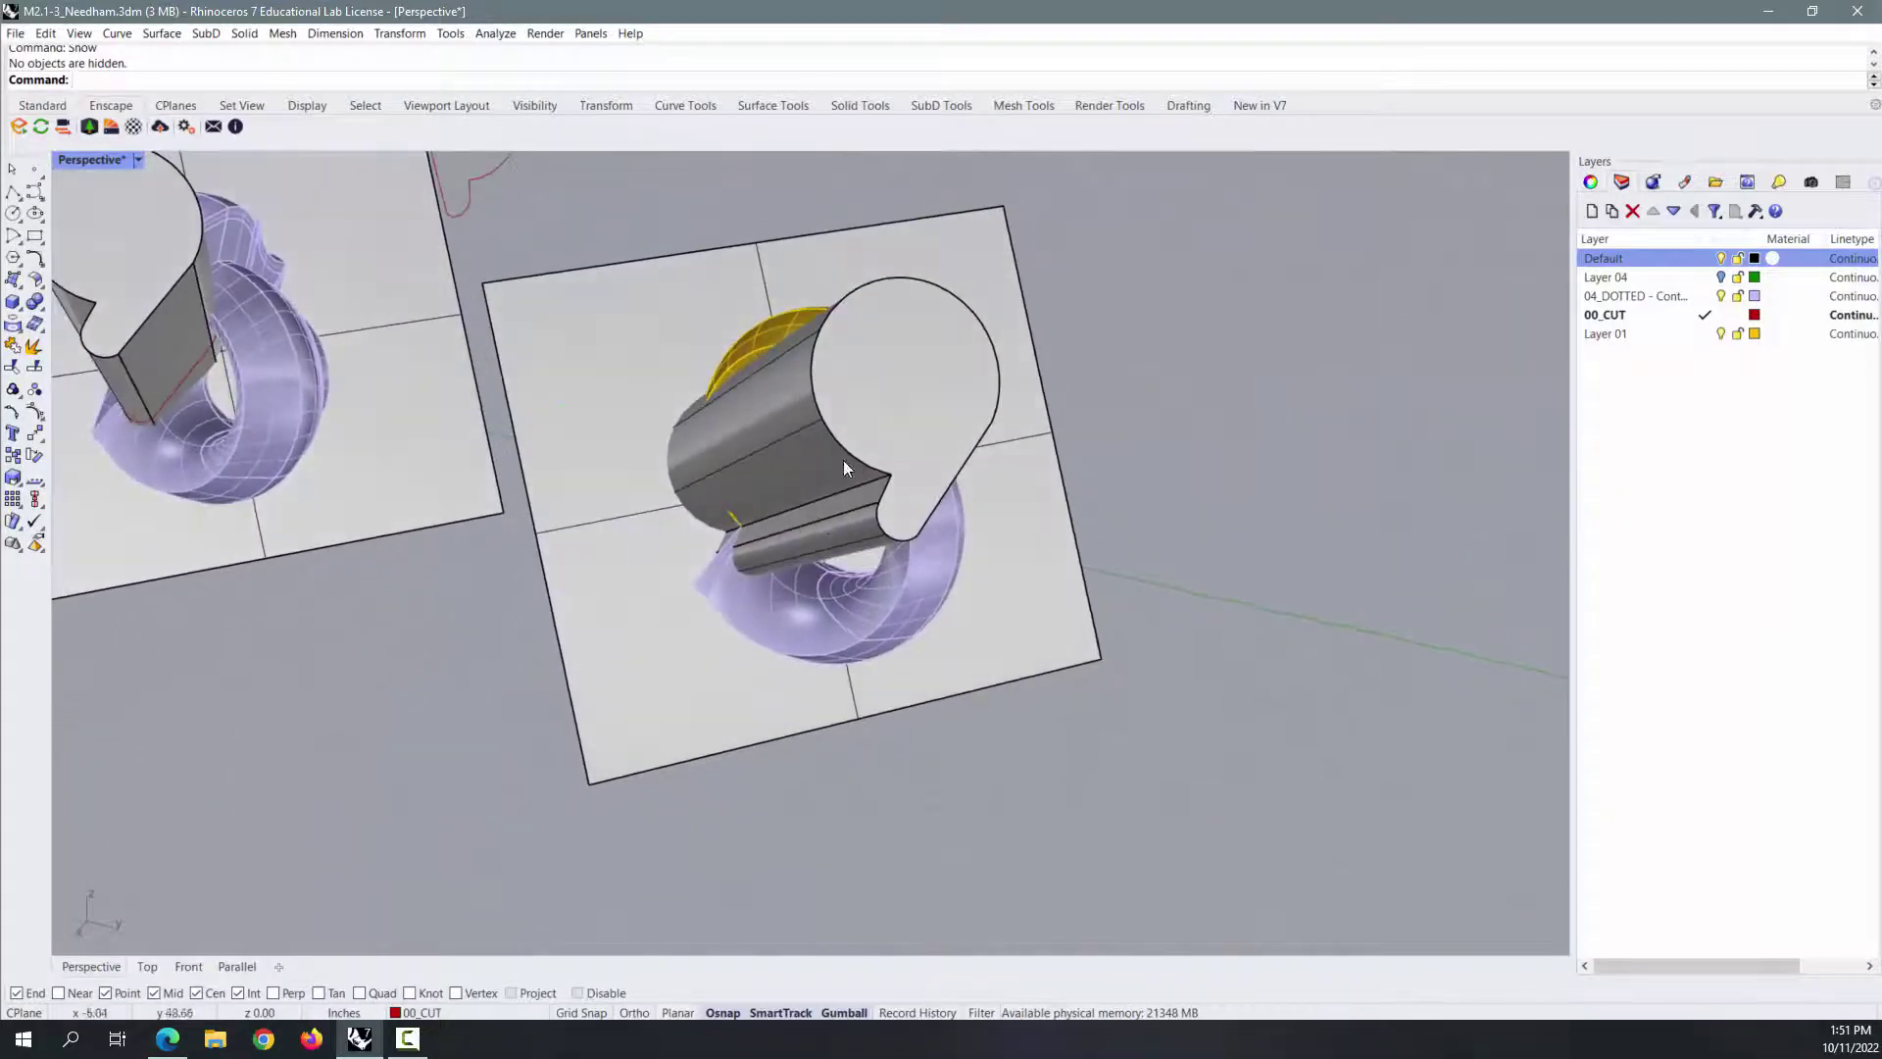
Nudge the extruded cutter at the second ring slightly along the X axis, then clear the selection.
{"action": "left_click", "coordinate": [773, 490]}
{"action": "scroll", "coordinate": [766, 492], "scroll_direction": "up", "scroll_amount": 4}
{"action": "scroll", "coordinate": [767, 495], "scroll_direction": "up", "scroll_amount": 2}
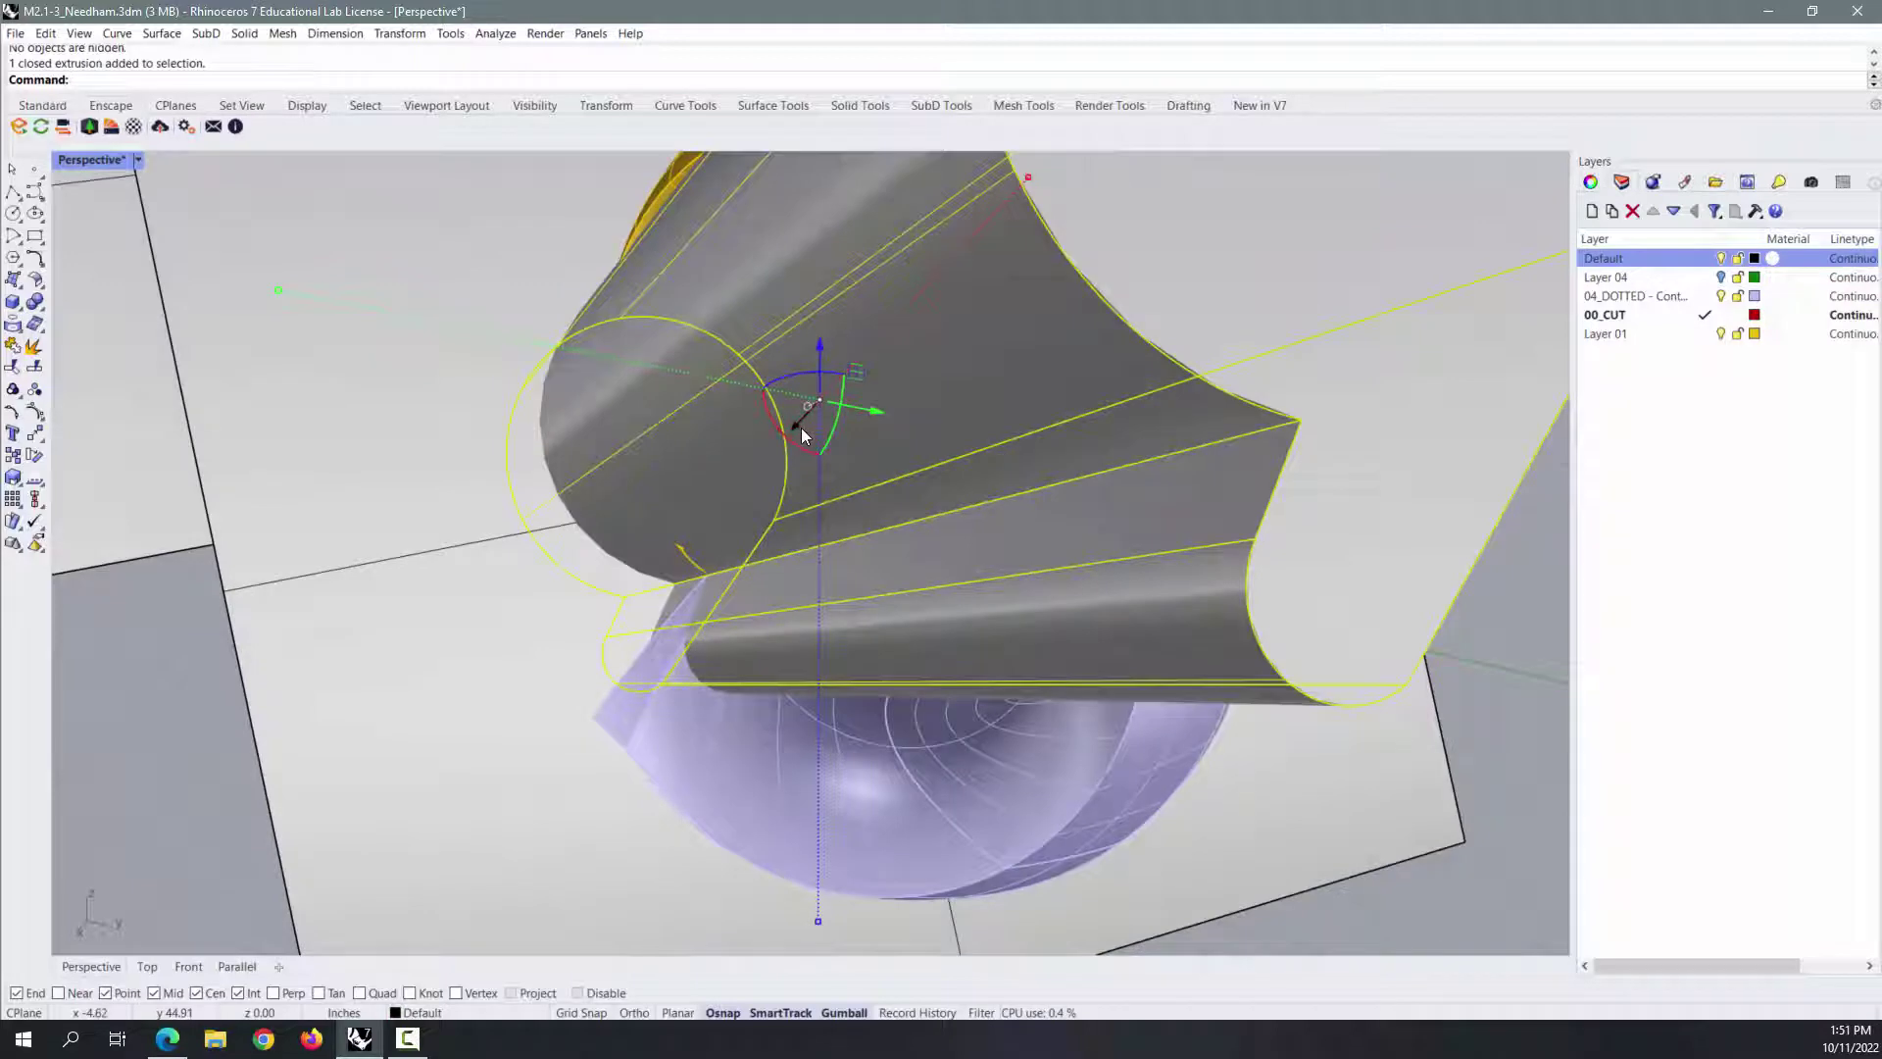
{"action": "left_click_drag", "start_coordinate": [802, 427], "coordinate": [802, 428]}
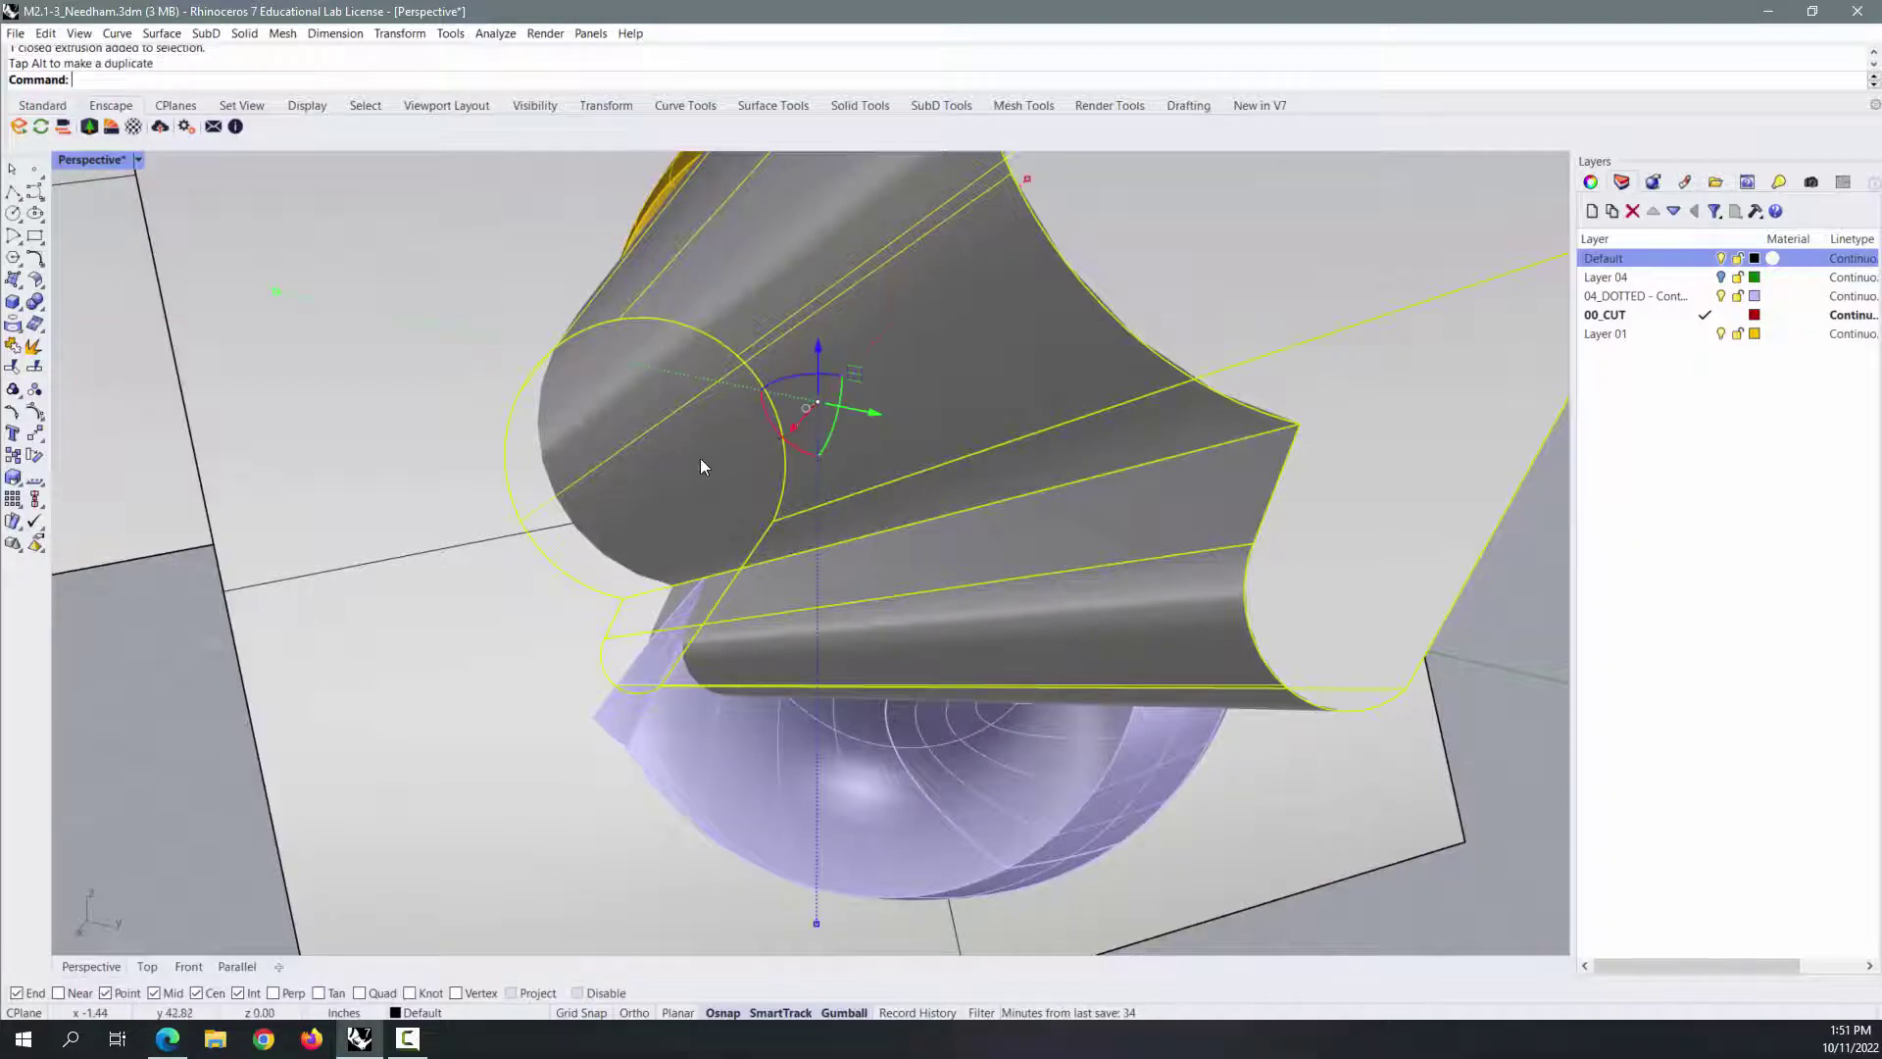
{"action": "scroll", "coordinate": [700, 456], "scroll_direction": "down", "scroll_amount": 10}
{"action": "left_click", "coordinate": [1072, 455]}
{"action": "mouse_move", "coordinate": [1072, 455]}
{"action": "right_mouse_down"}
{"action": "mouse_move", "coordinate": [1000, 455]}
{"action": "mouse_move", "coordinate": [1062, 422]}
{"action": "right_mouse_up"}
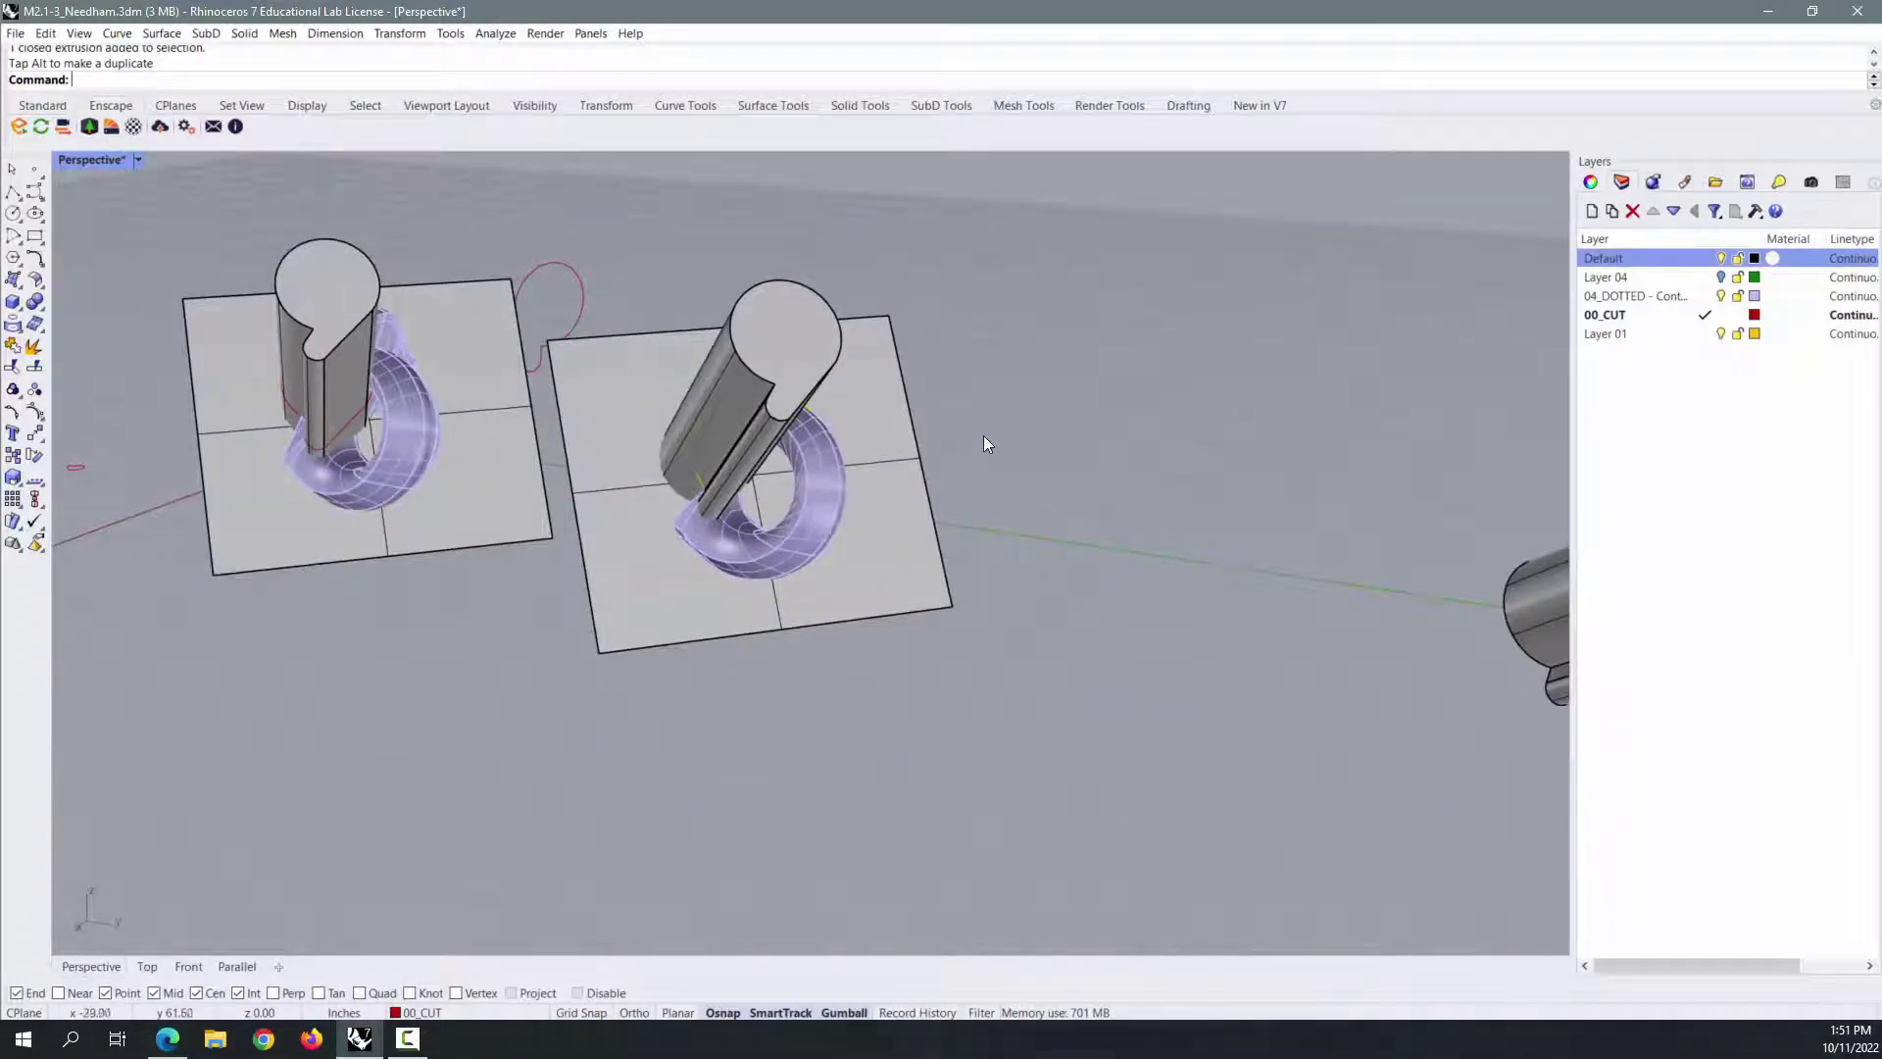
Split the lavender segment of the second ring, using the extruded solid as the cutting object.
{"action": "scroll", "coordinate": [984, 435], "scroll_direction": "up", "scroll_amount": 2}
{"action": "type", "text": "split"}
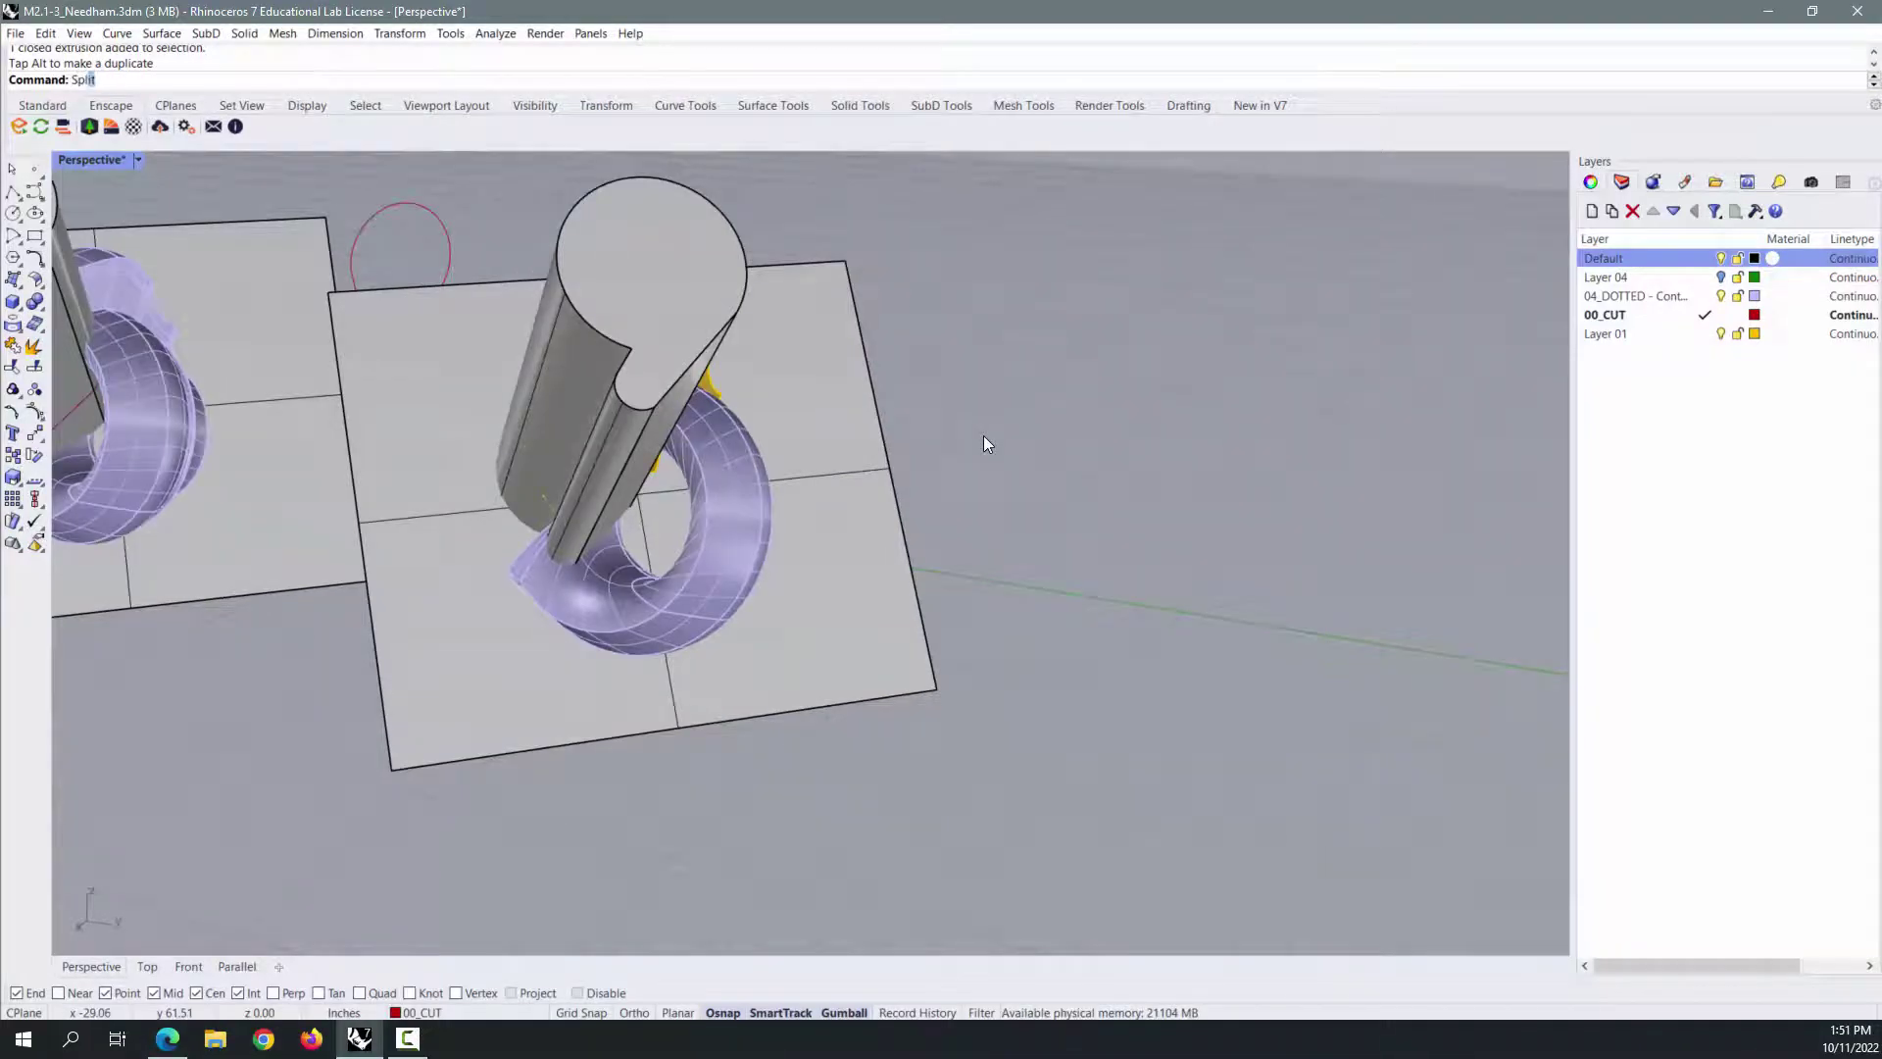
{"action": "key", "text": "Return"}
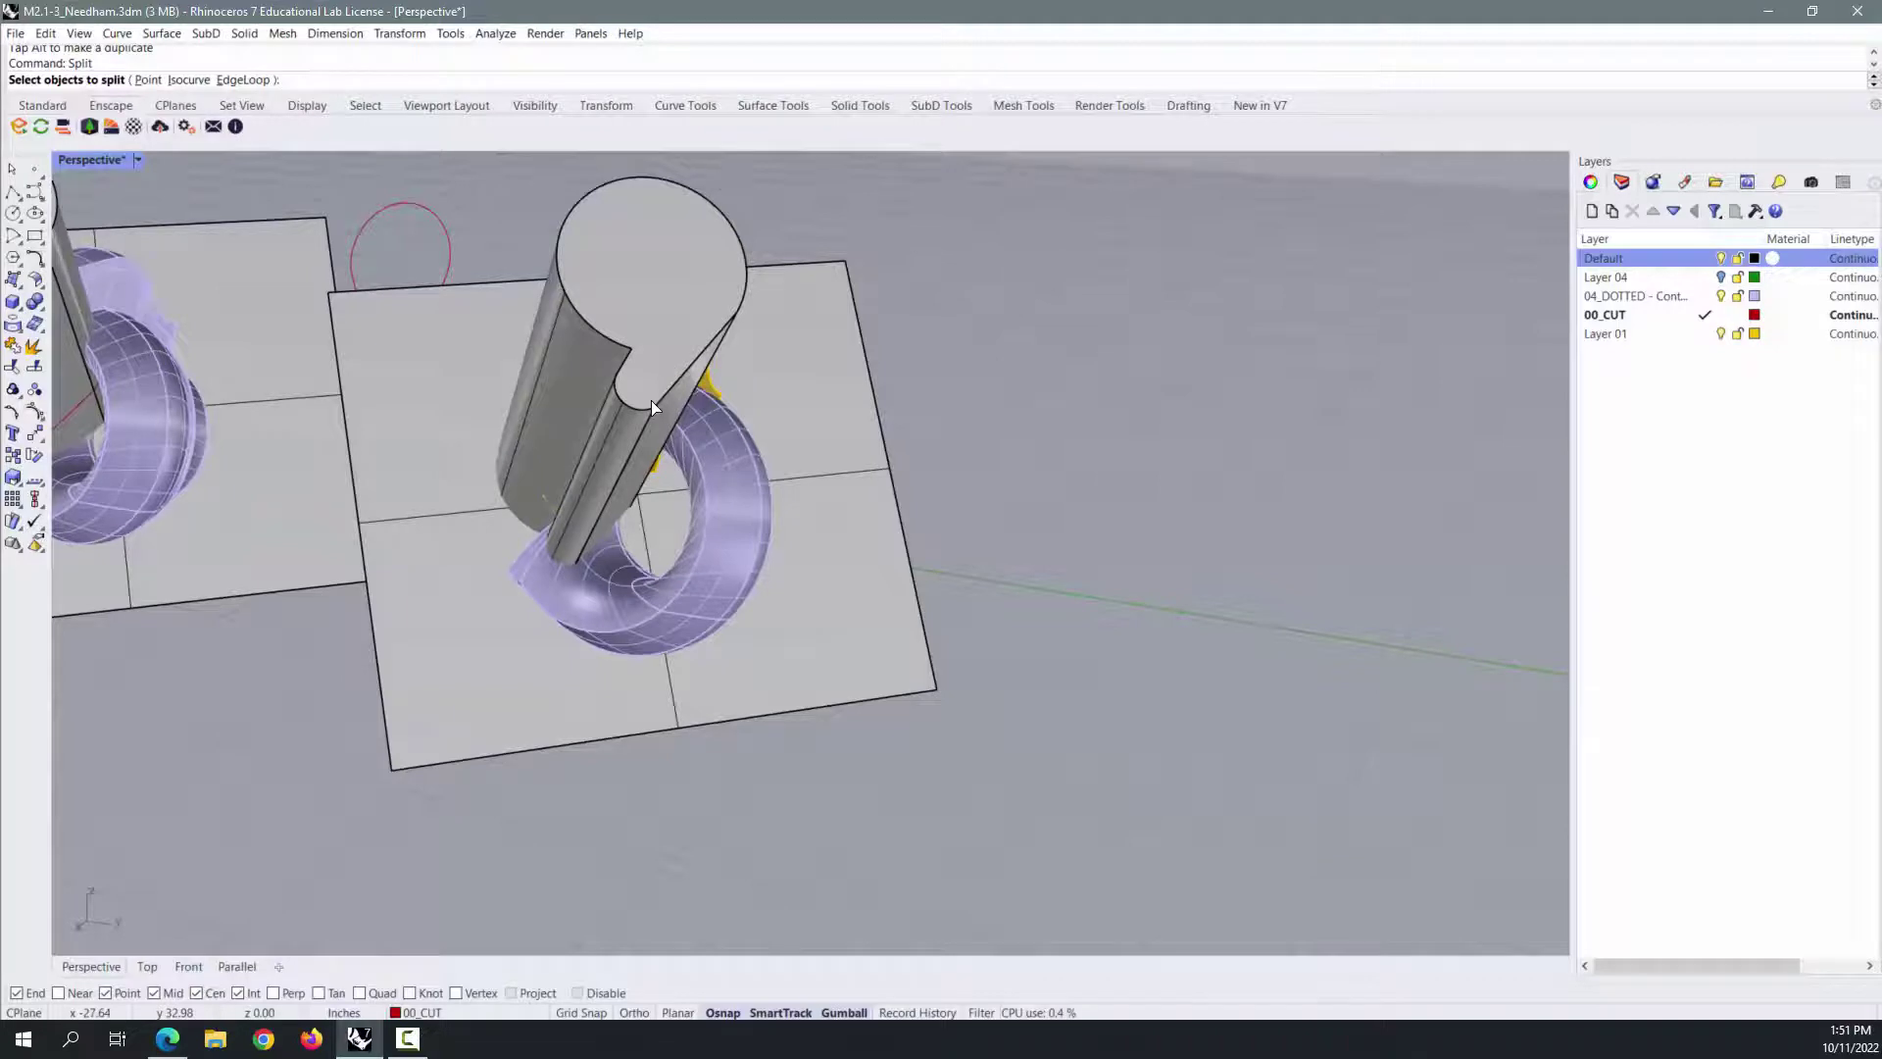
{"action": "left_click", "coordinate": [745, 533]}
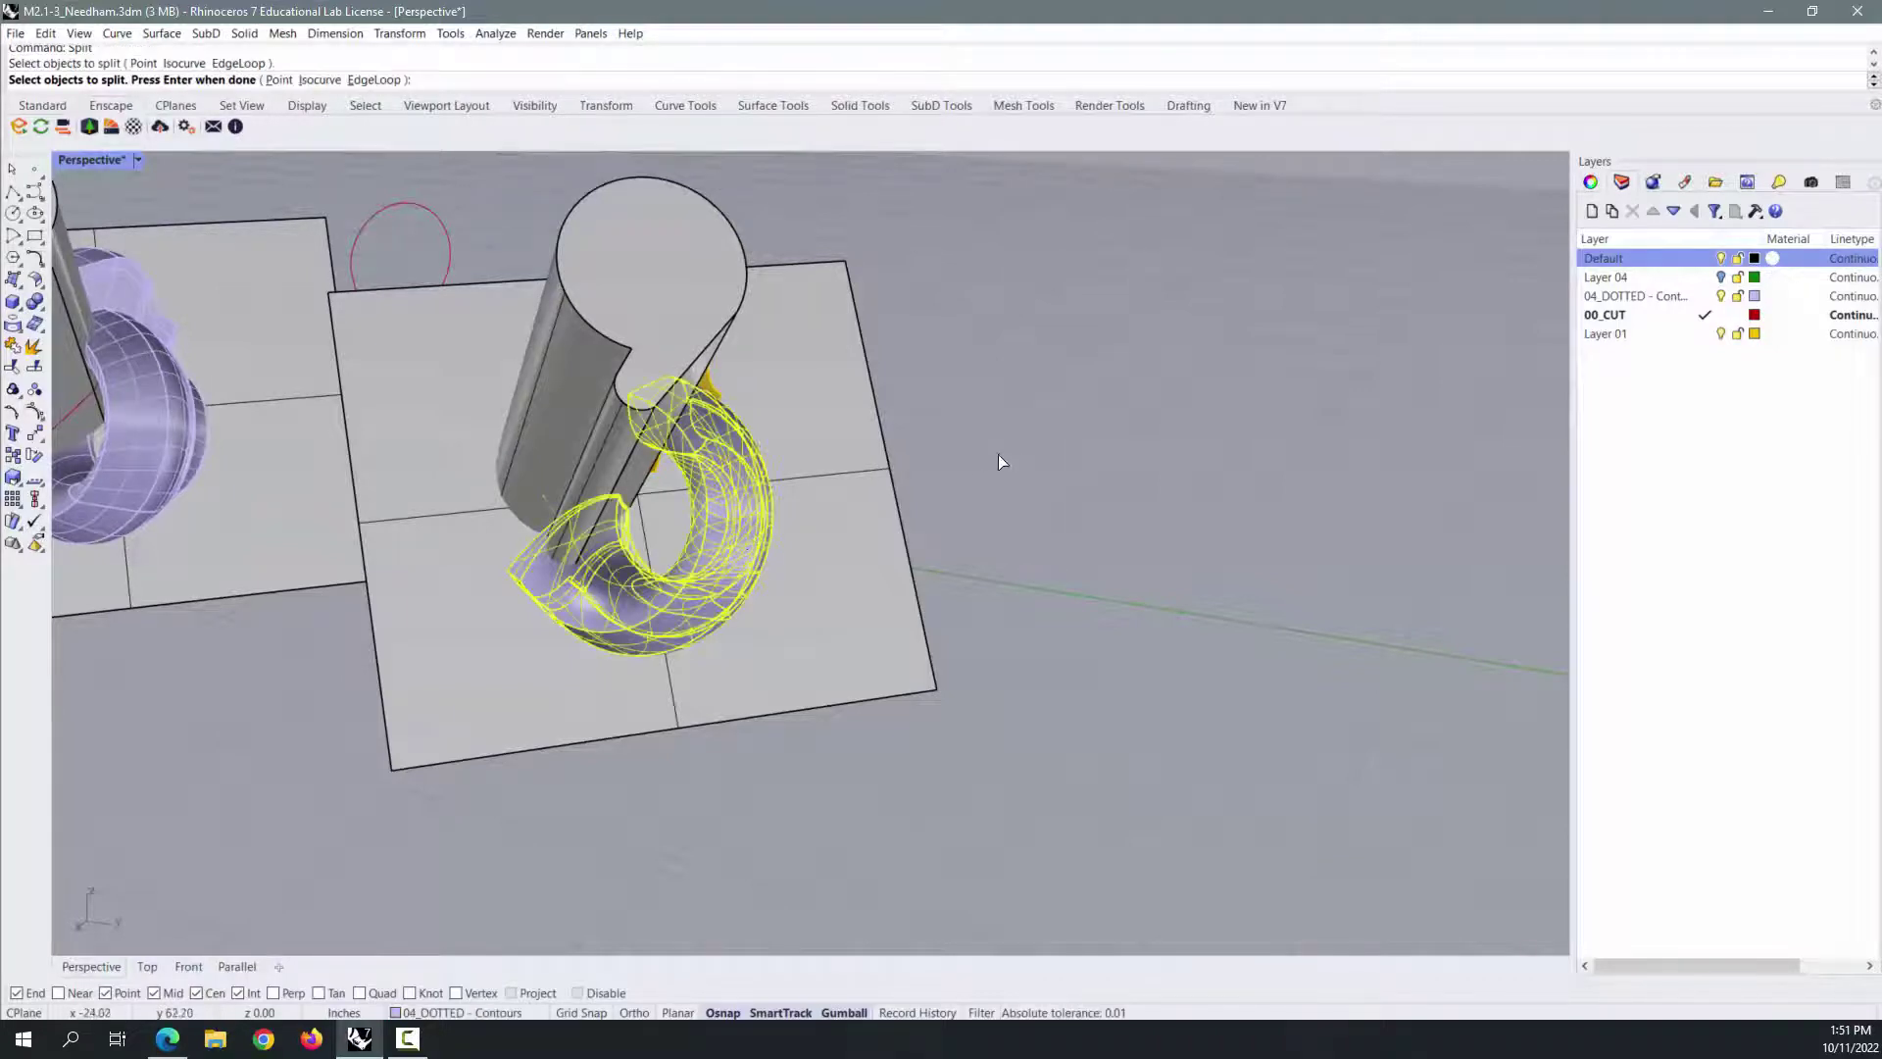
{"action": "key", "text": "Return"}
{"action": "left_click", "coordinate": [686, 259]}
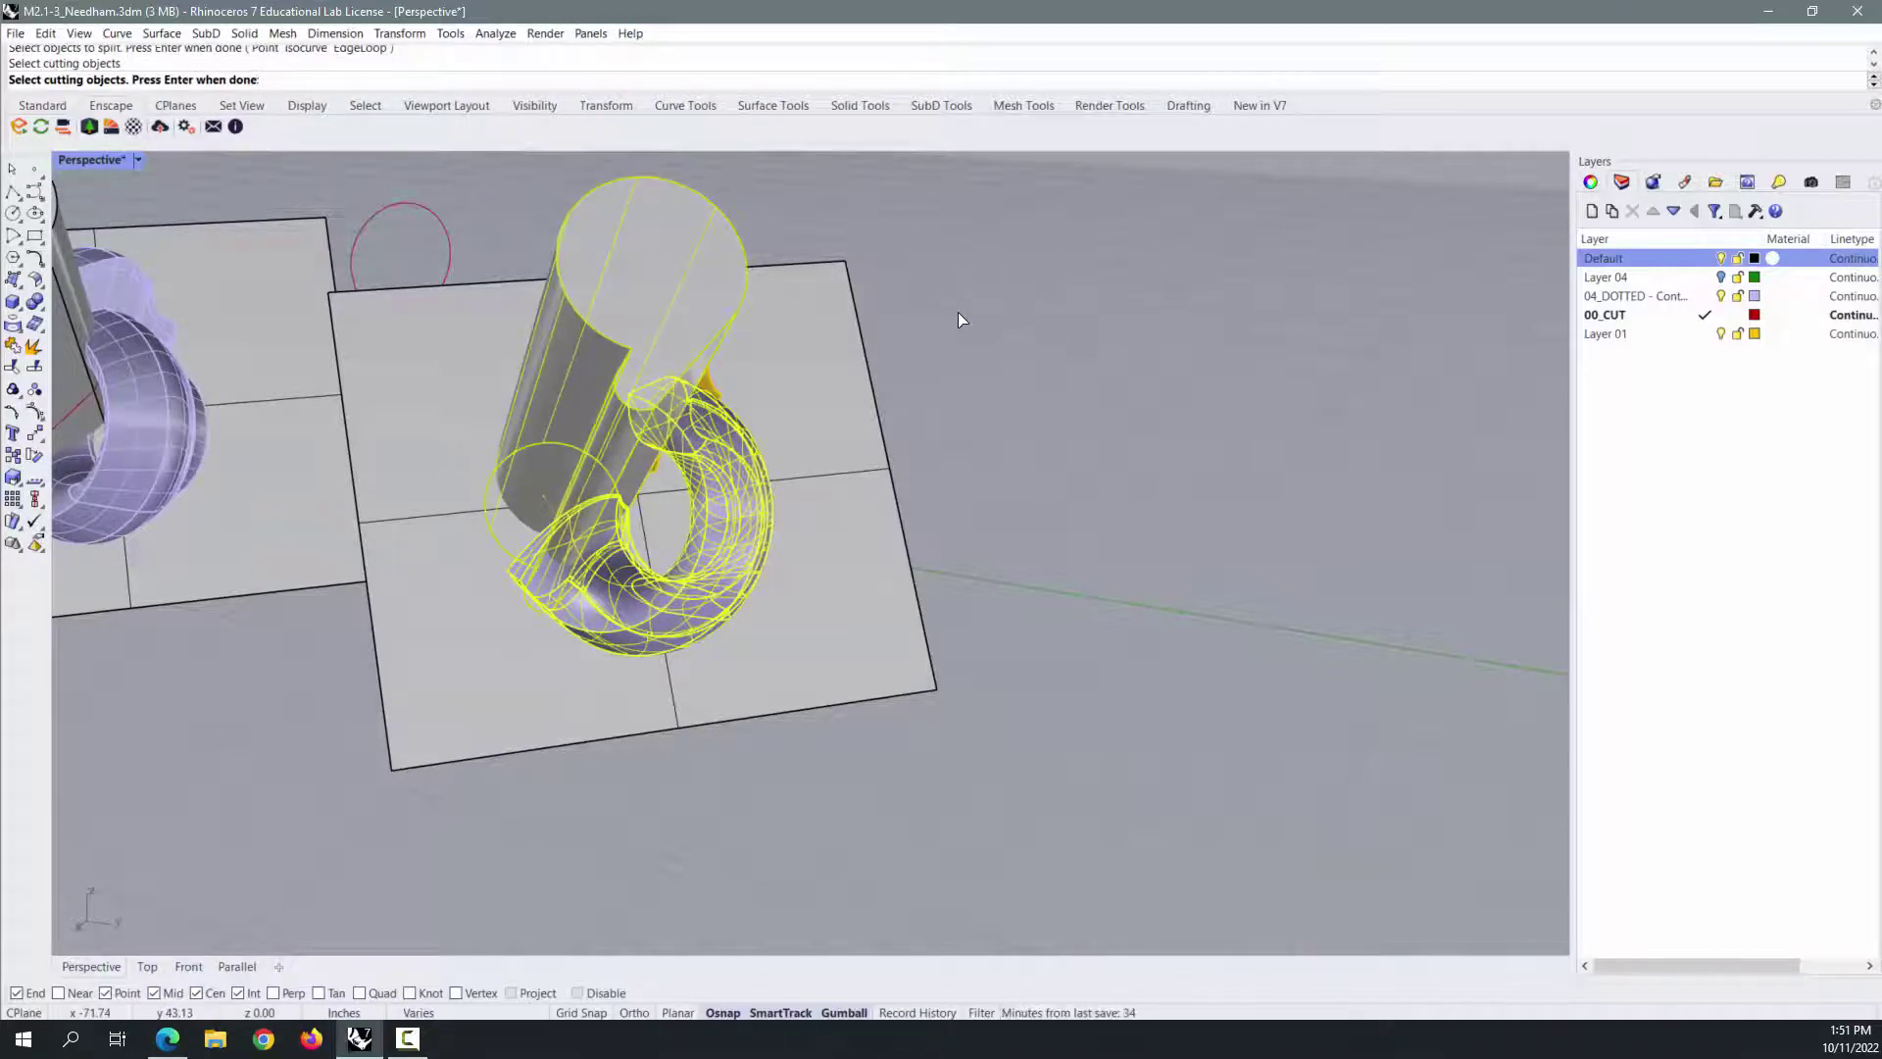
{"action": "key", "text": "Return"}
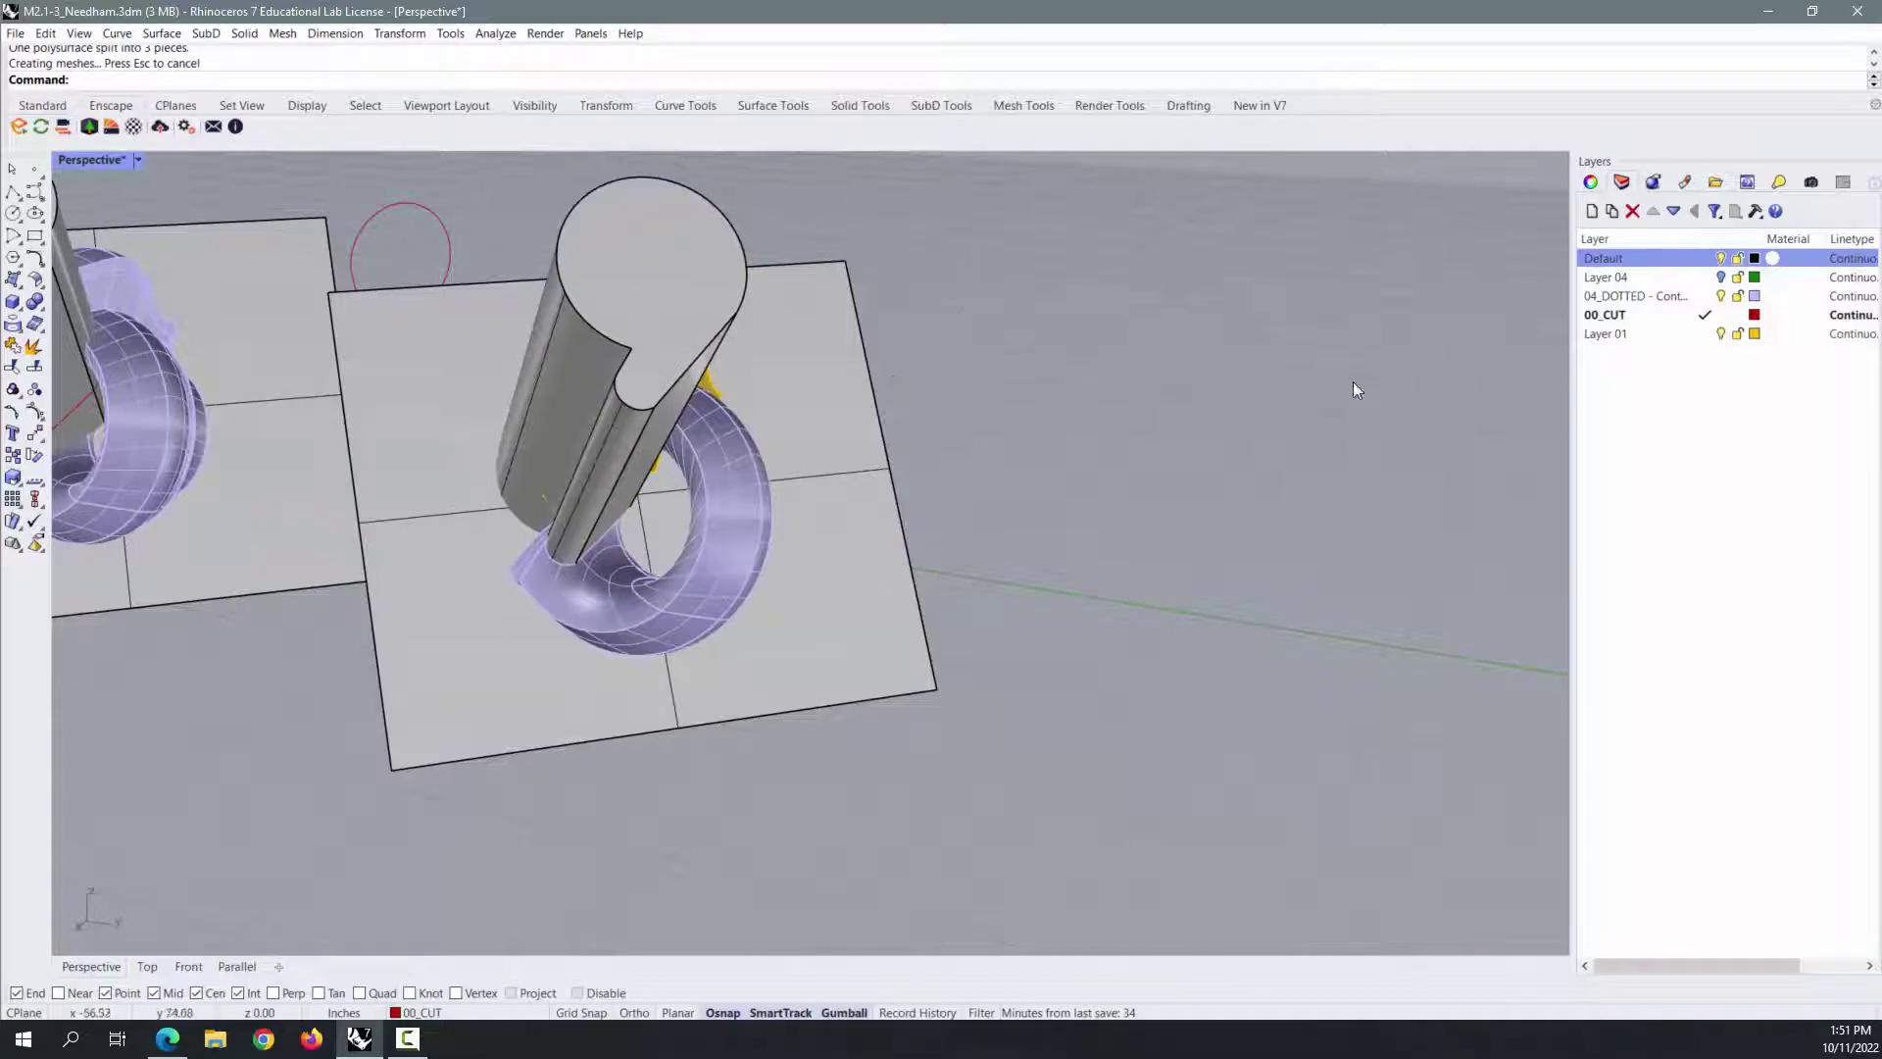
{"action": "right_click", "coordinate": [980, 367]}
{"action": "scroll", "coordinate": [545, 514], "scroll_direction": "up", "scroll_amount": 5}
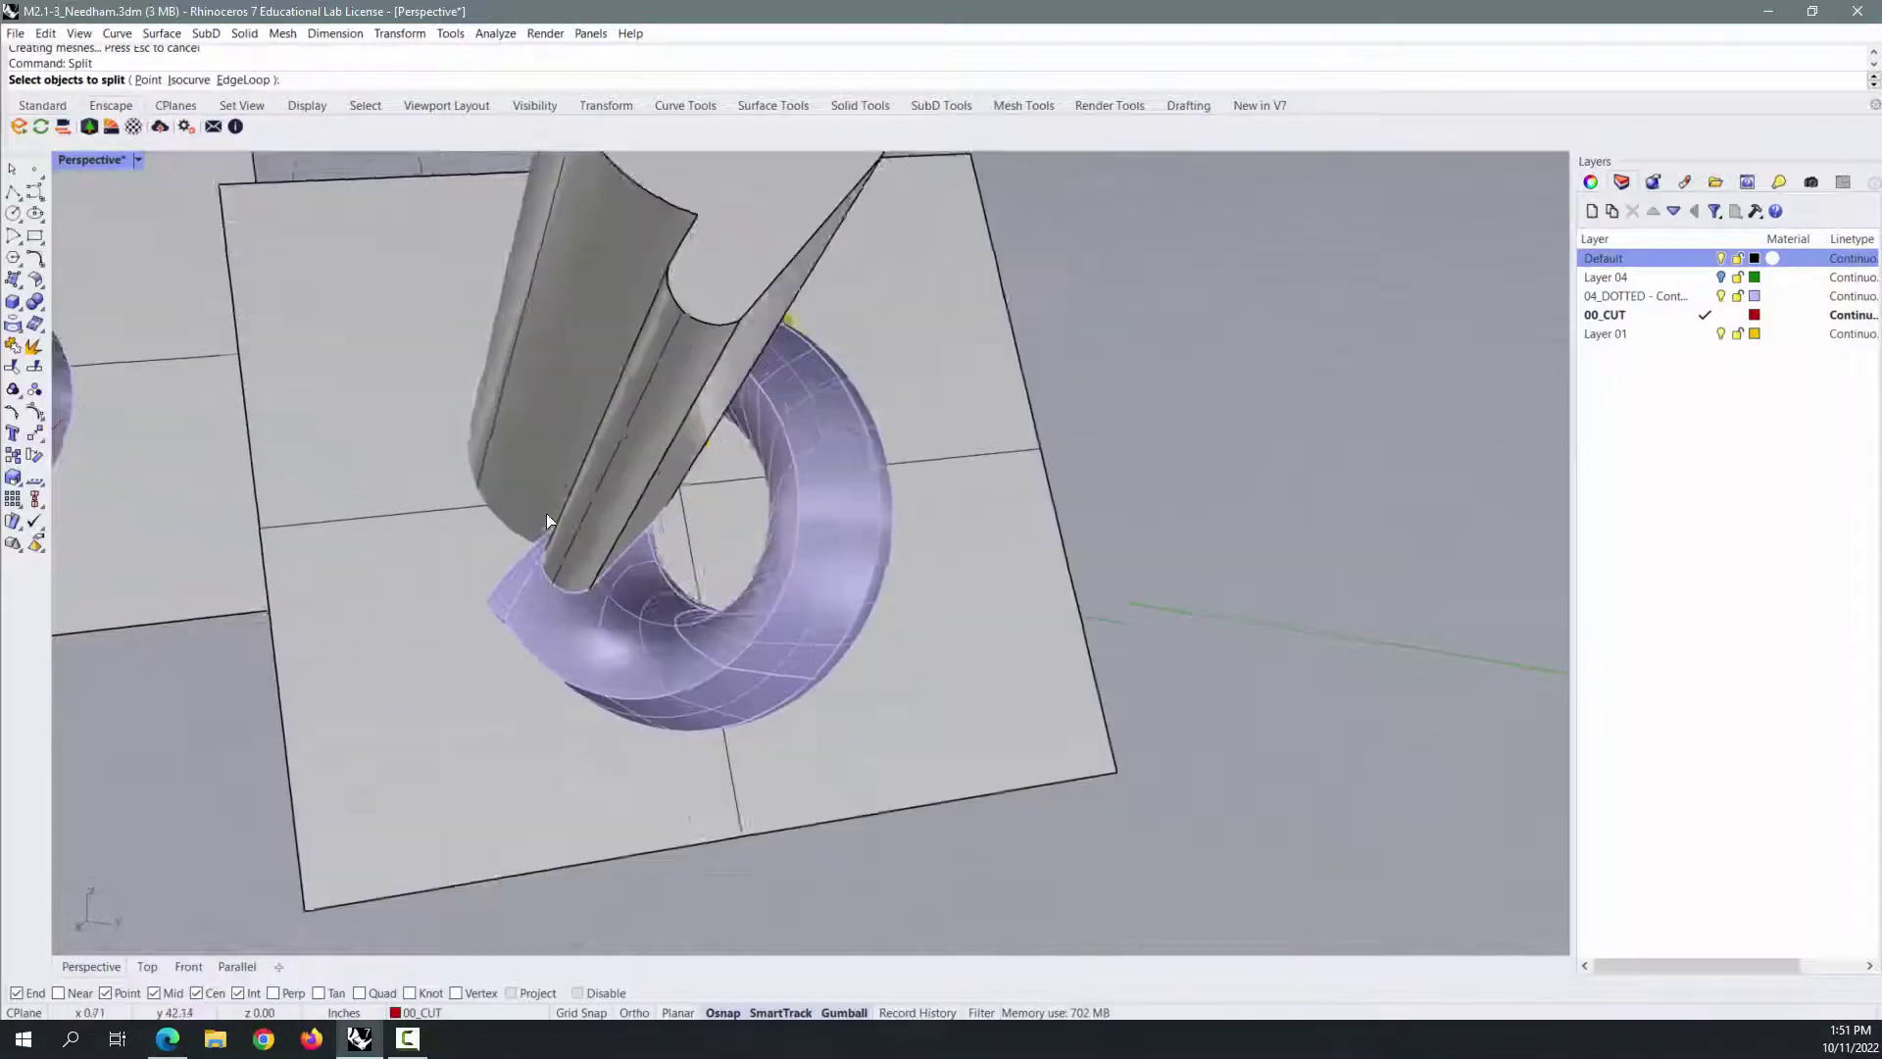
{"action": "scroll", "coordinate": [545, 504], "scroll_direction": "down", "scroll_amount": 8}
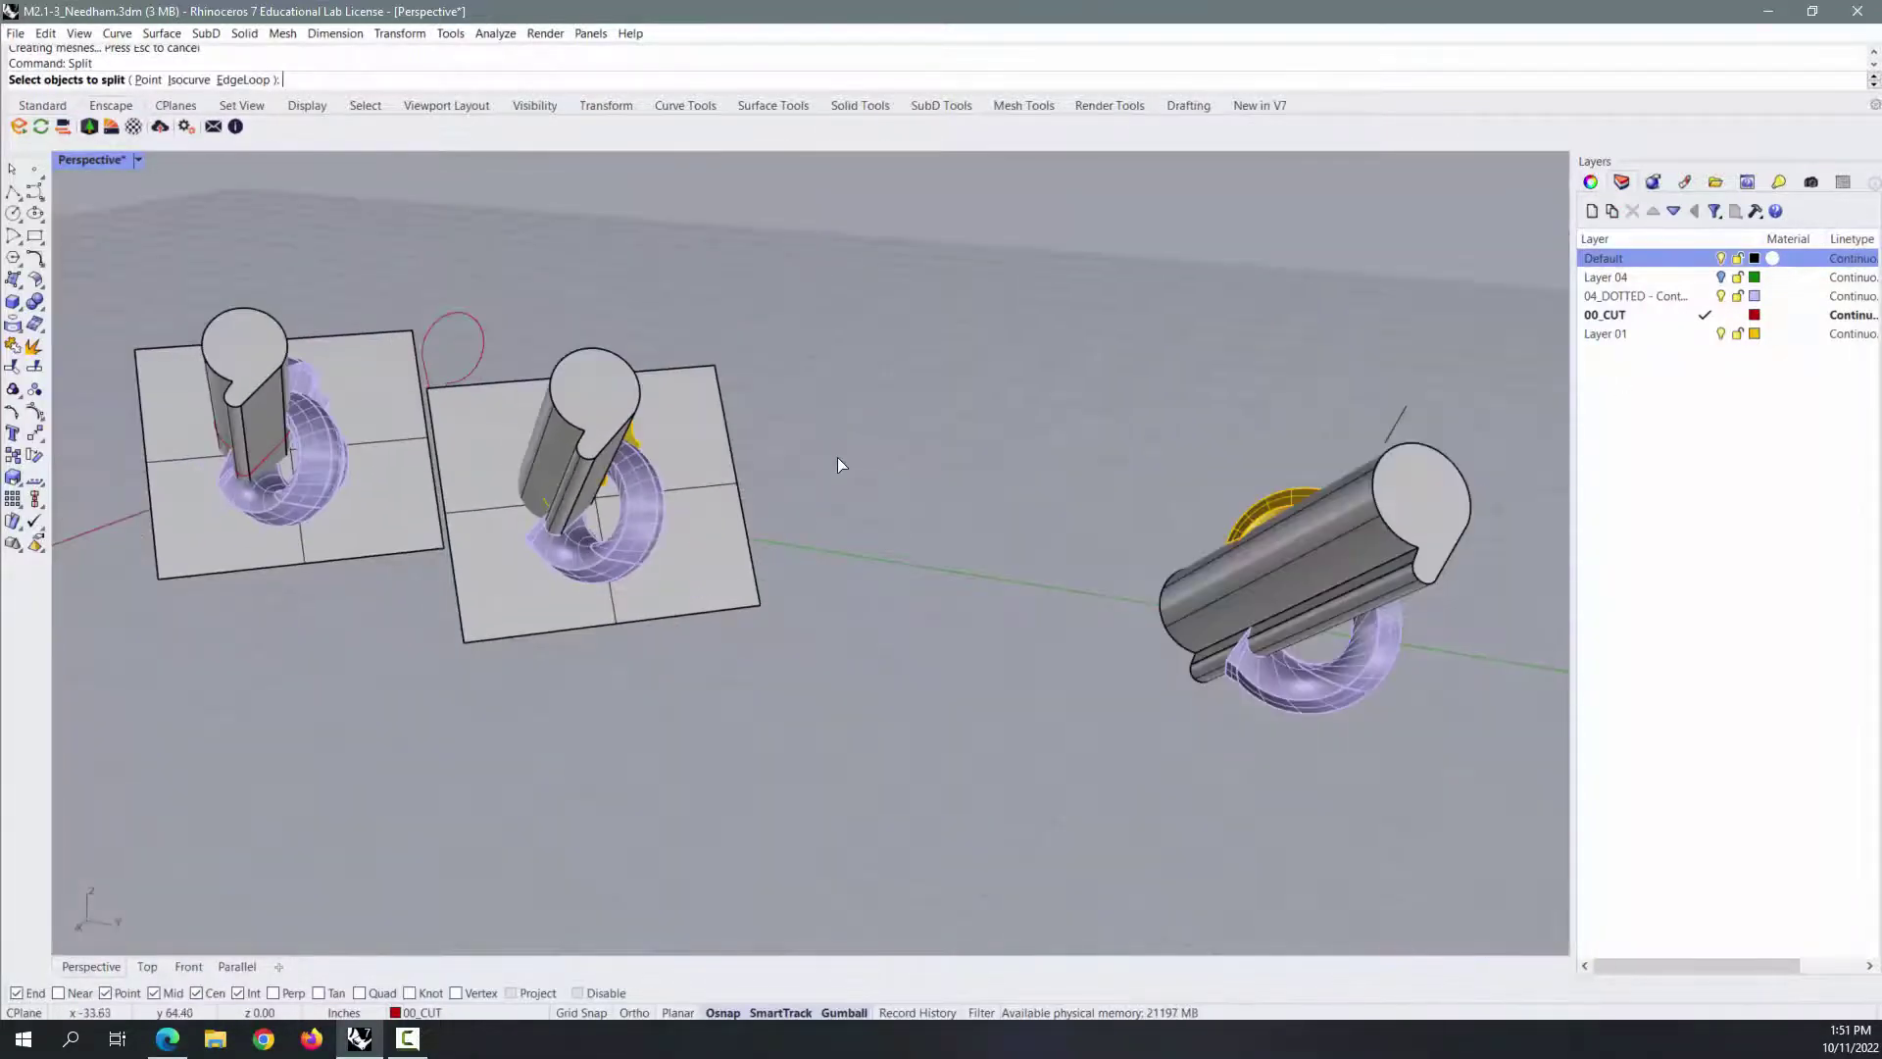
{"action": "scroll", "coordinate": [662, 349], "scroll_direction": "up", "scroll_amount": 3}
{"action": "key", "text": "Escape"}
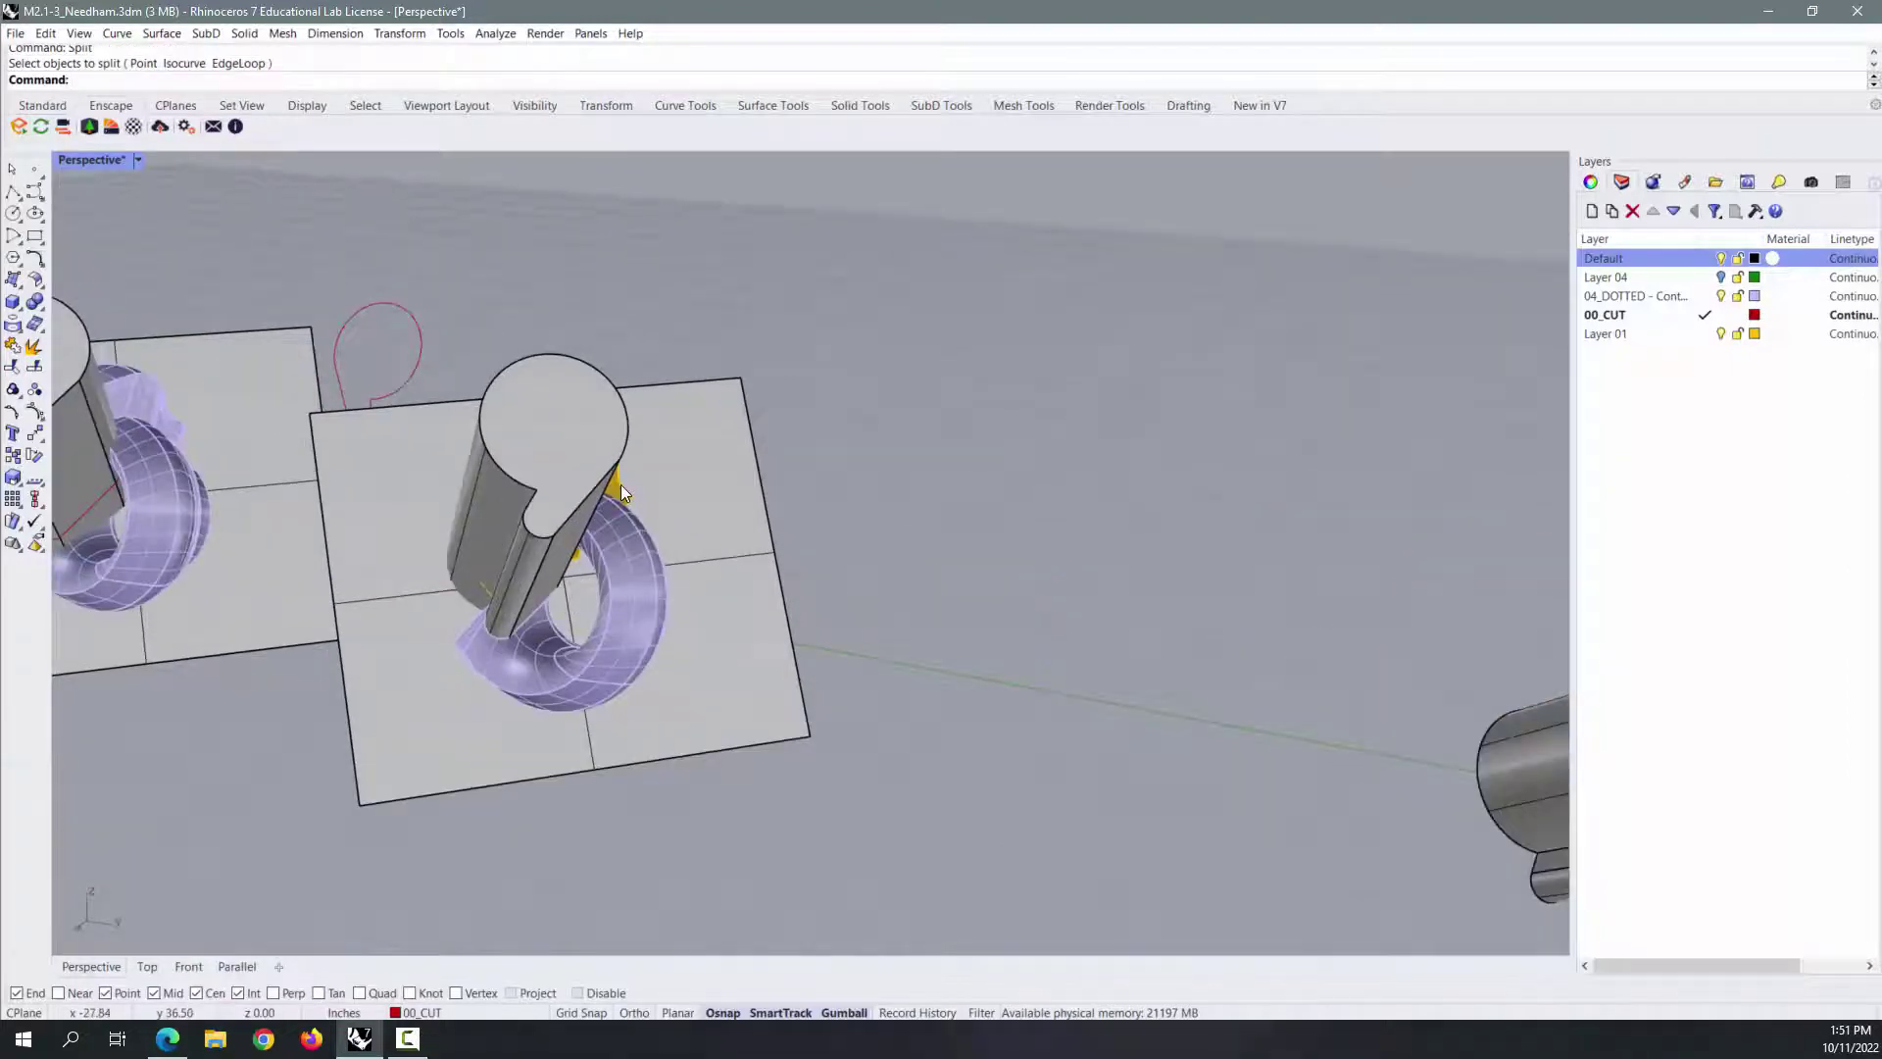
Split the yellow segment of the second ring, using the extruded solid as the cutting object.
{"action": "right_click", "coordinate": [802, 455]}
{"action": "left_click", "coordinate": [637, 492]}
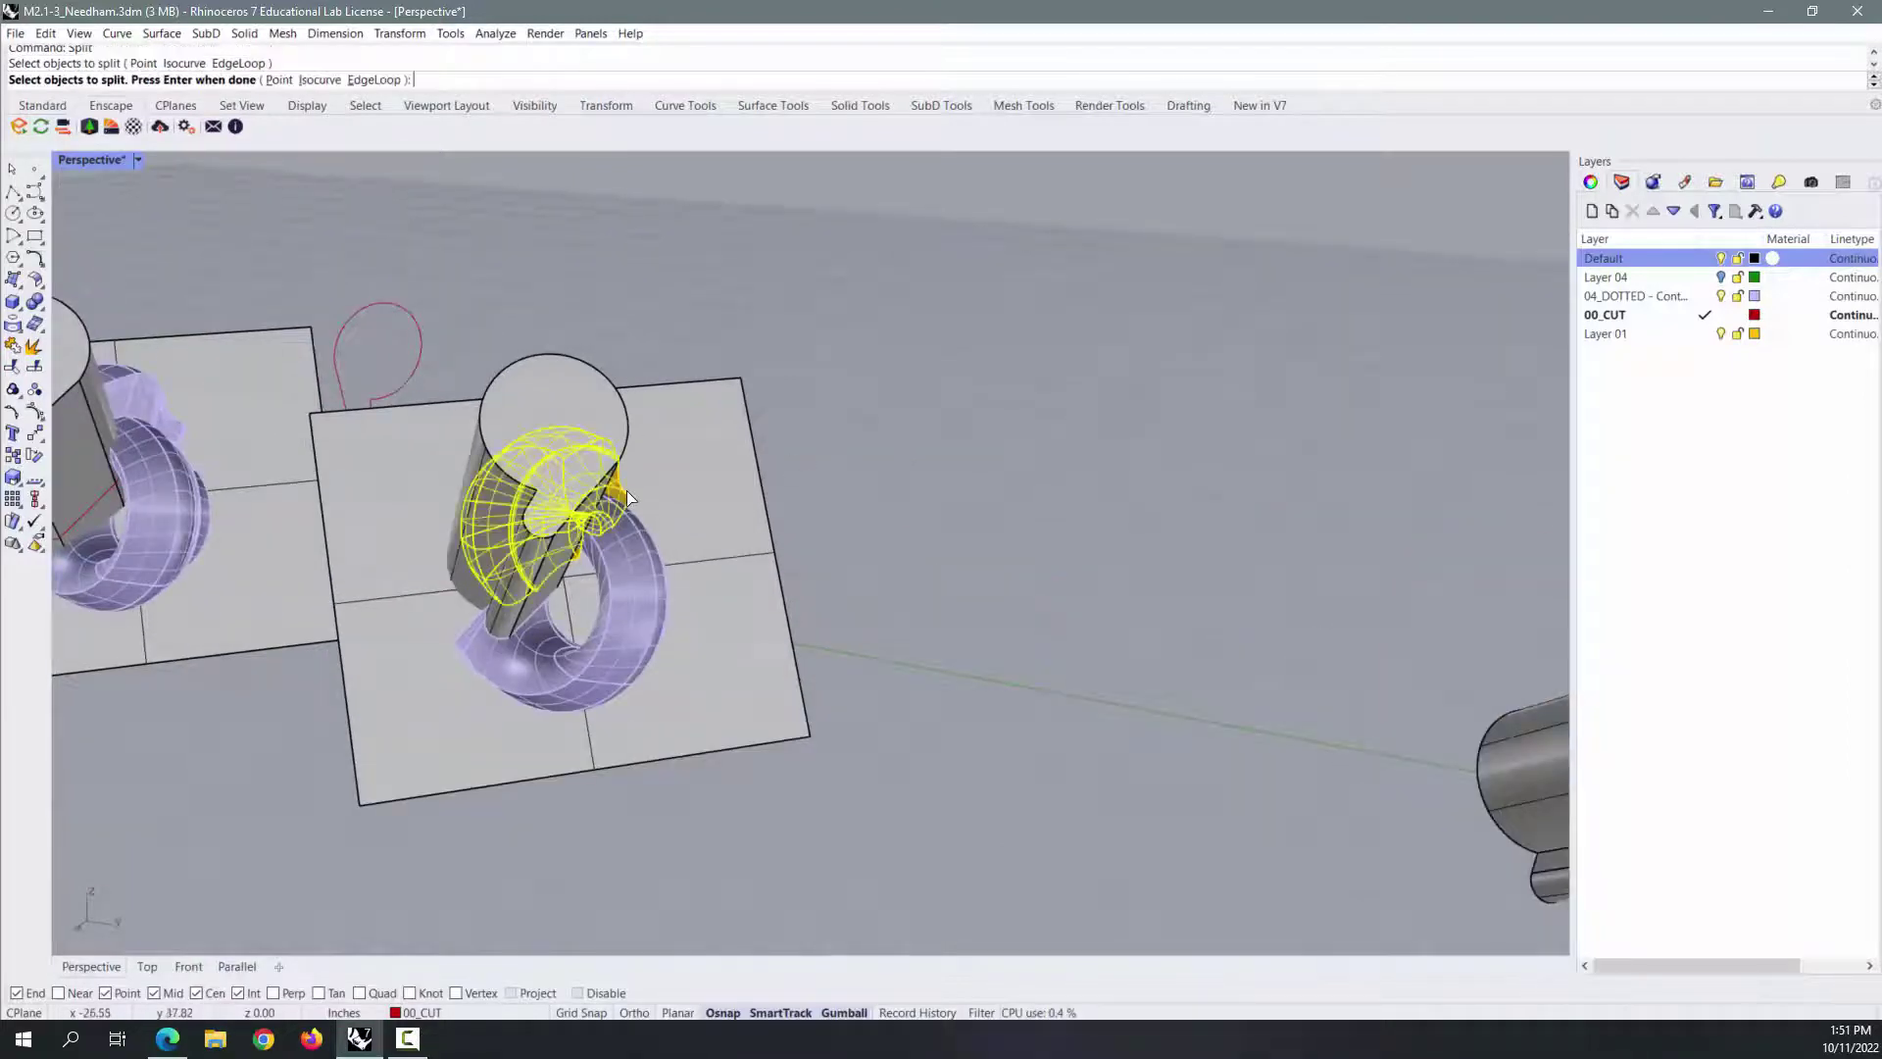
{"action": "right_click", "coordinate": [824, 470]}
{"action": "left_click", "coordinate": [568, 380]}
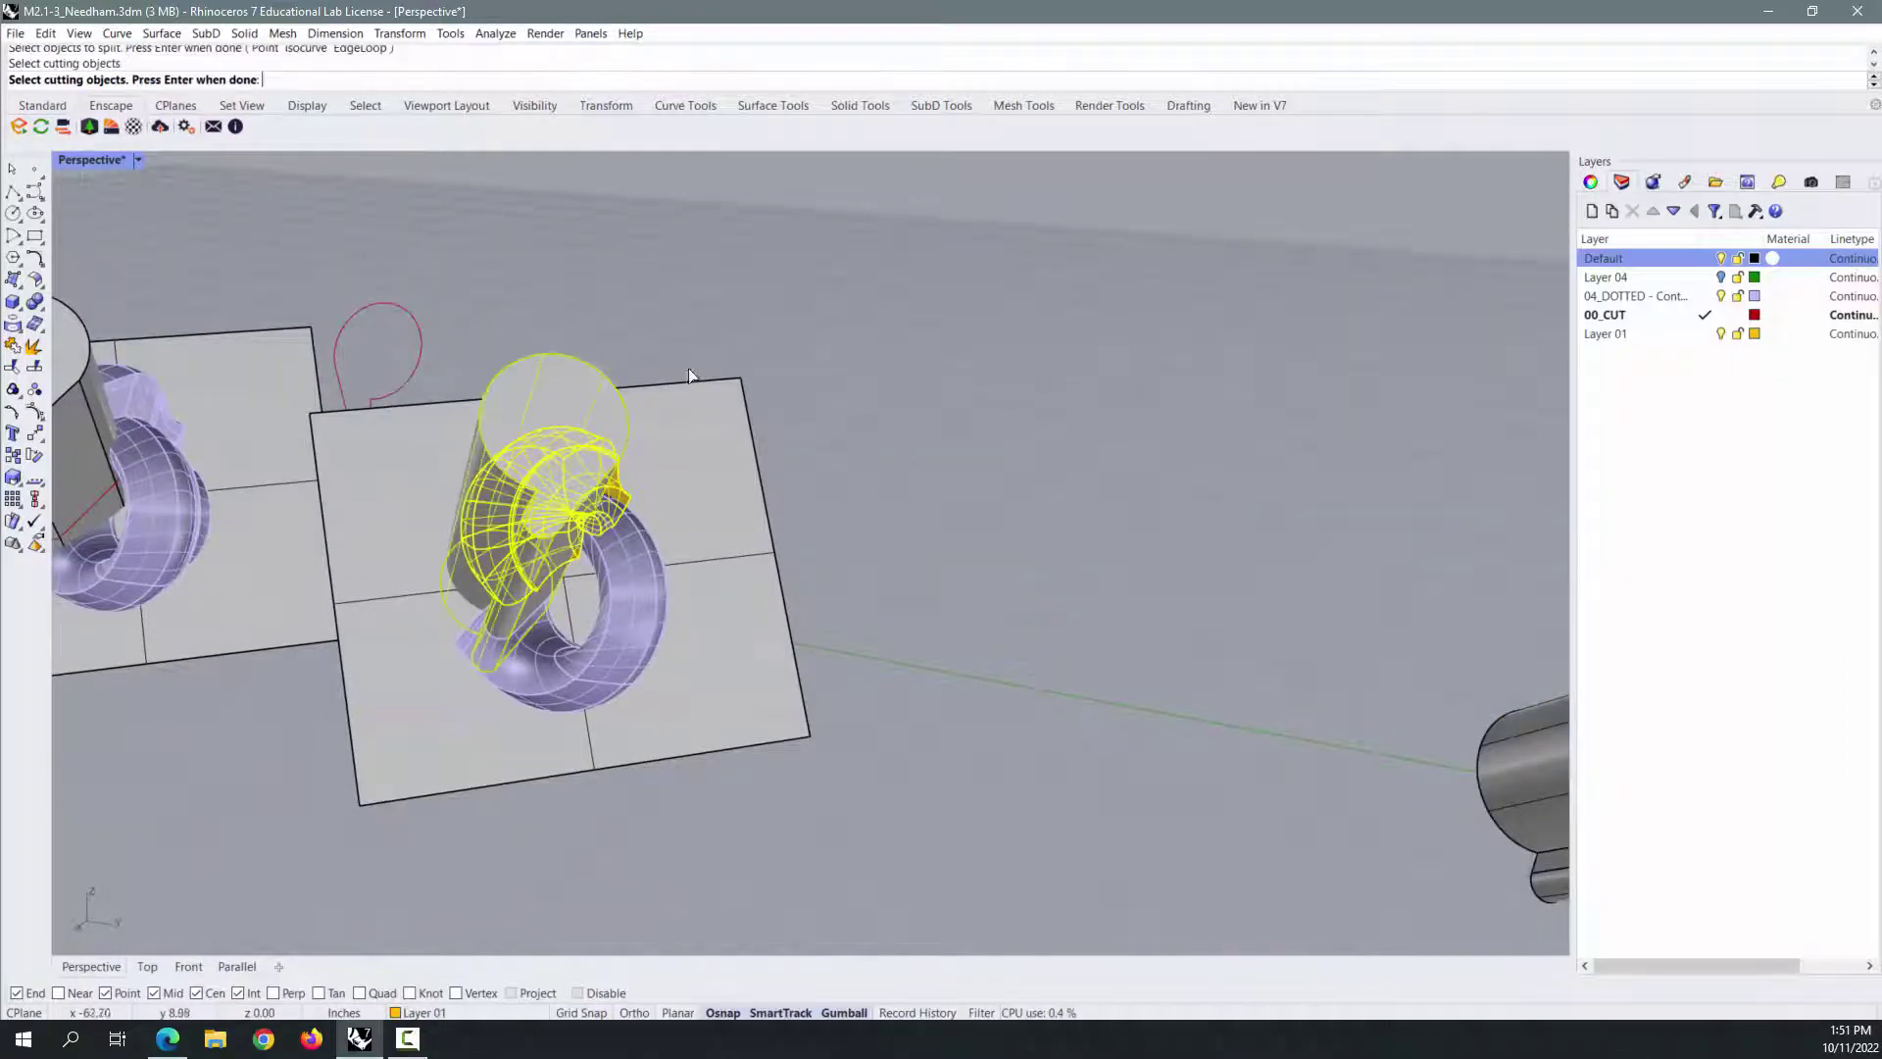
{"action": "right_click", "coordinate": [878, 378]}
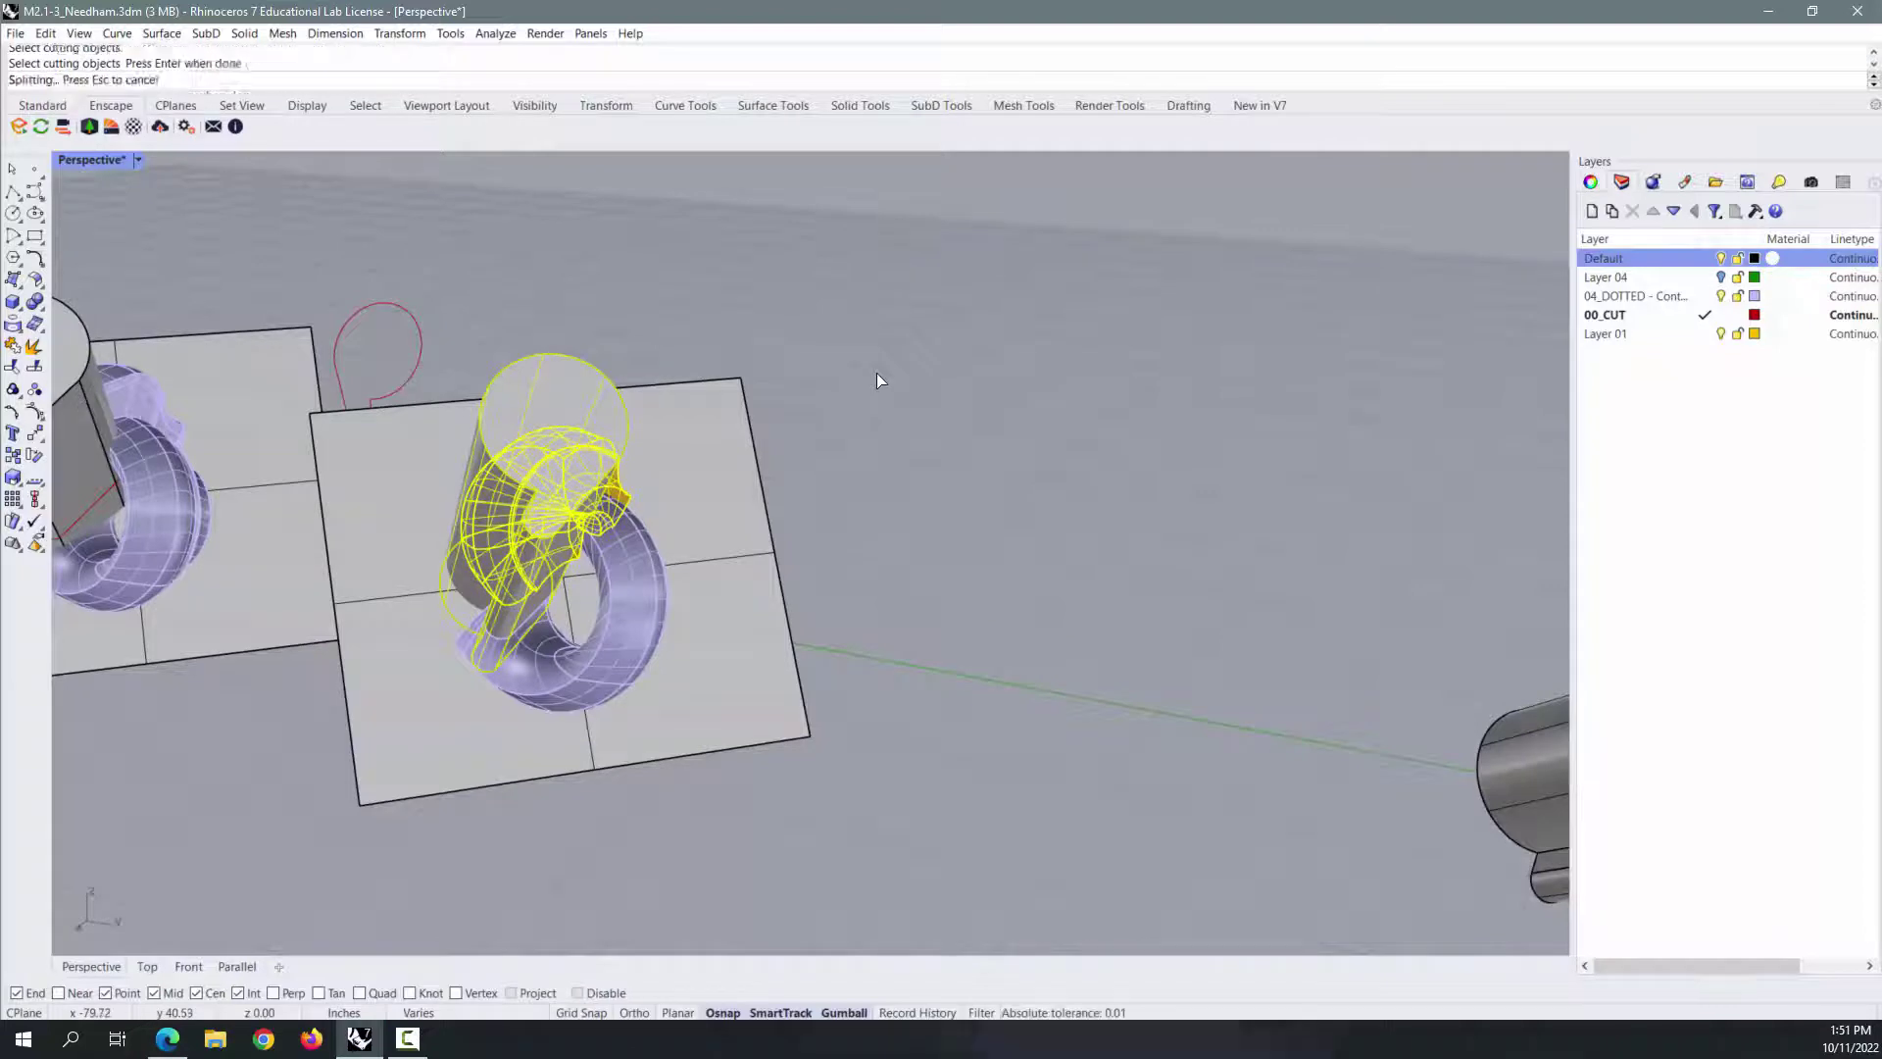
Hide the Default layer and select the lavender and yellow pieces in turn to check how they were split.
{"action": "left_click", "coordinate": [1722, 259]}
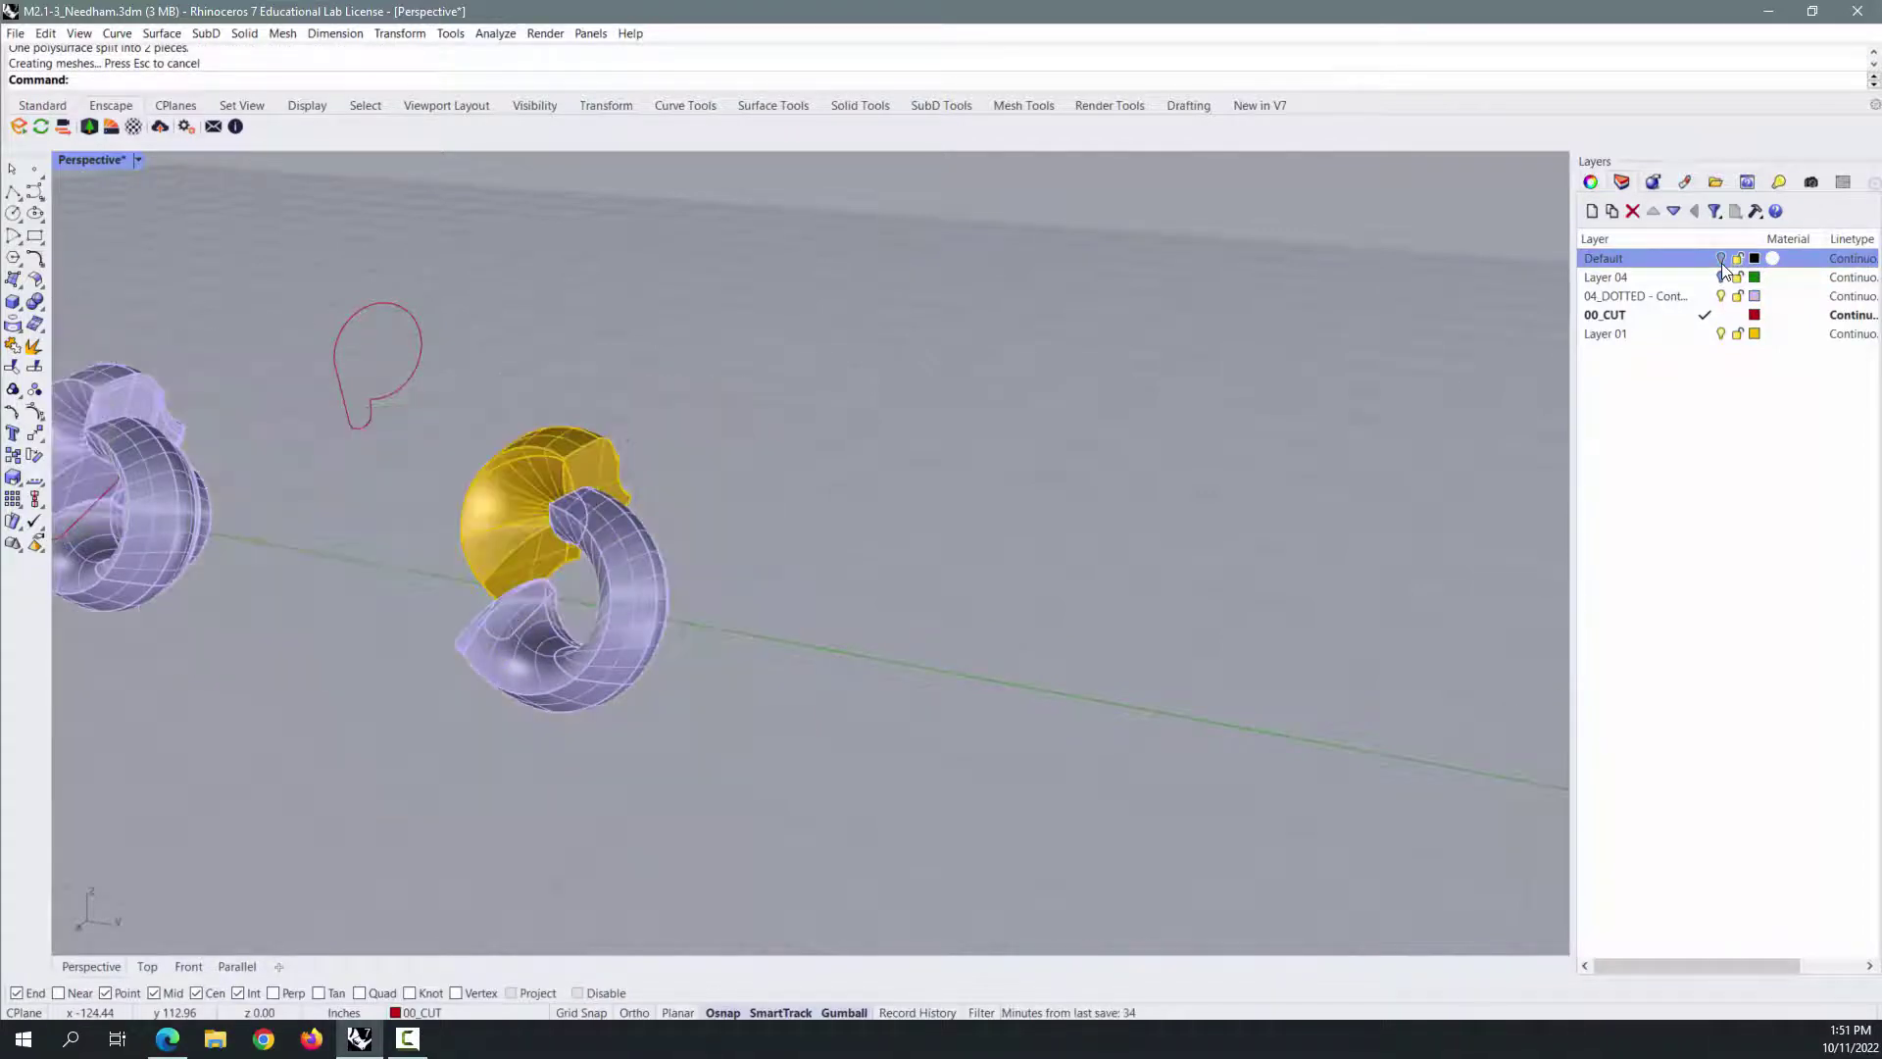
{"action": "left_click", "coordinate": [633, 569]}
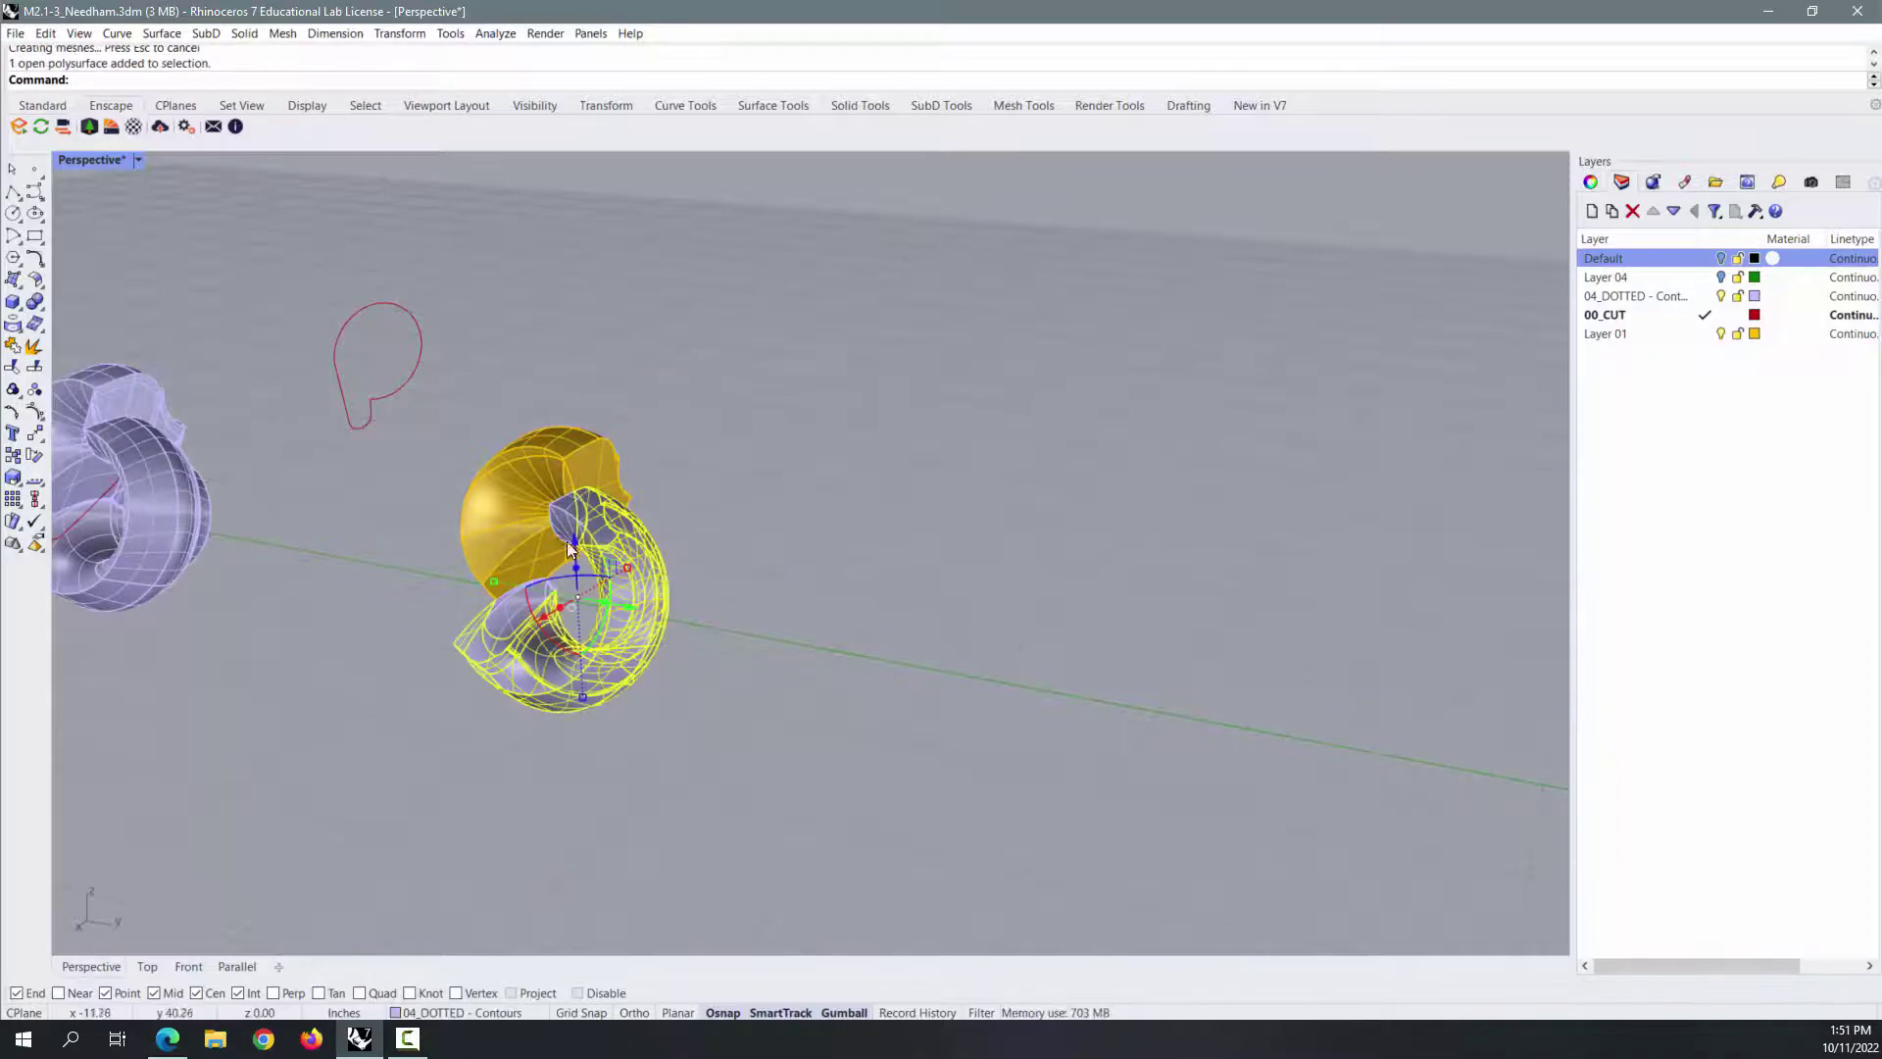
{"action": "right_click_drag", "start_coordinate": [634, 568], "coordinate": [659, 537]}
{"action": "scroll", "coordinate": [659, 537], "scroll_direction": "up", "scroll_amount": 7}
{"action": "left_click", "coordinate": [737, 461]}
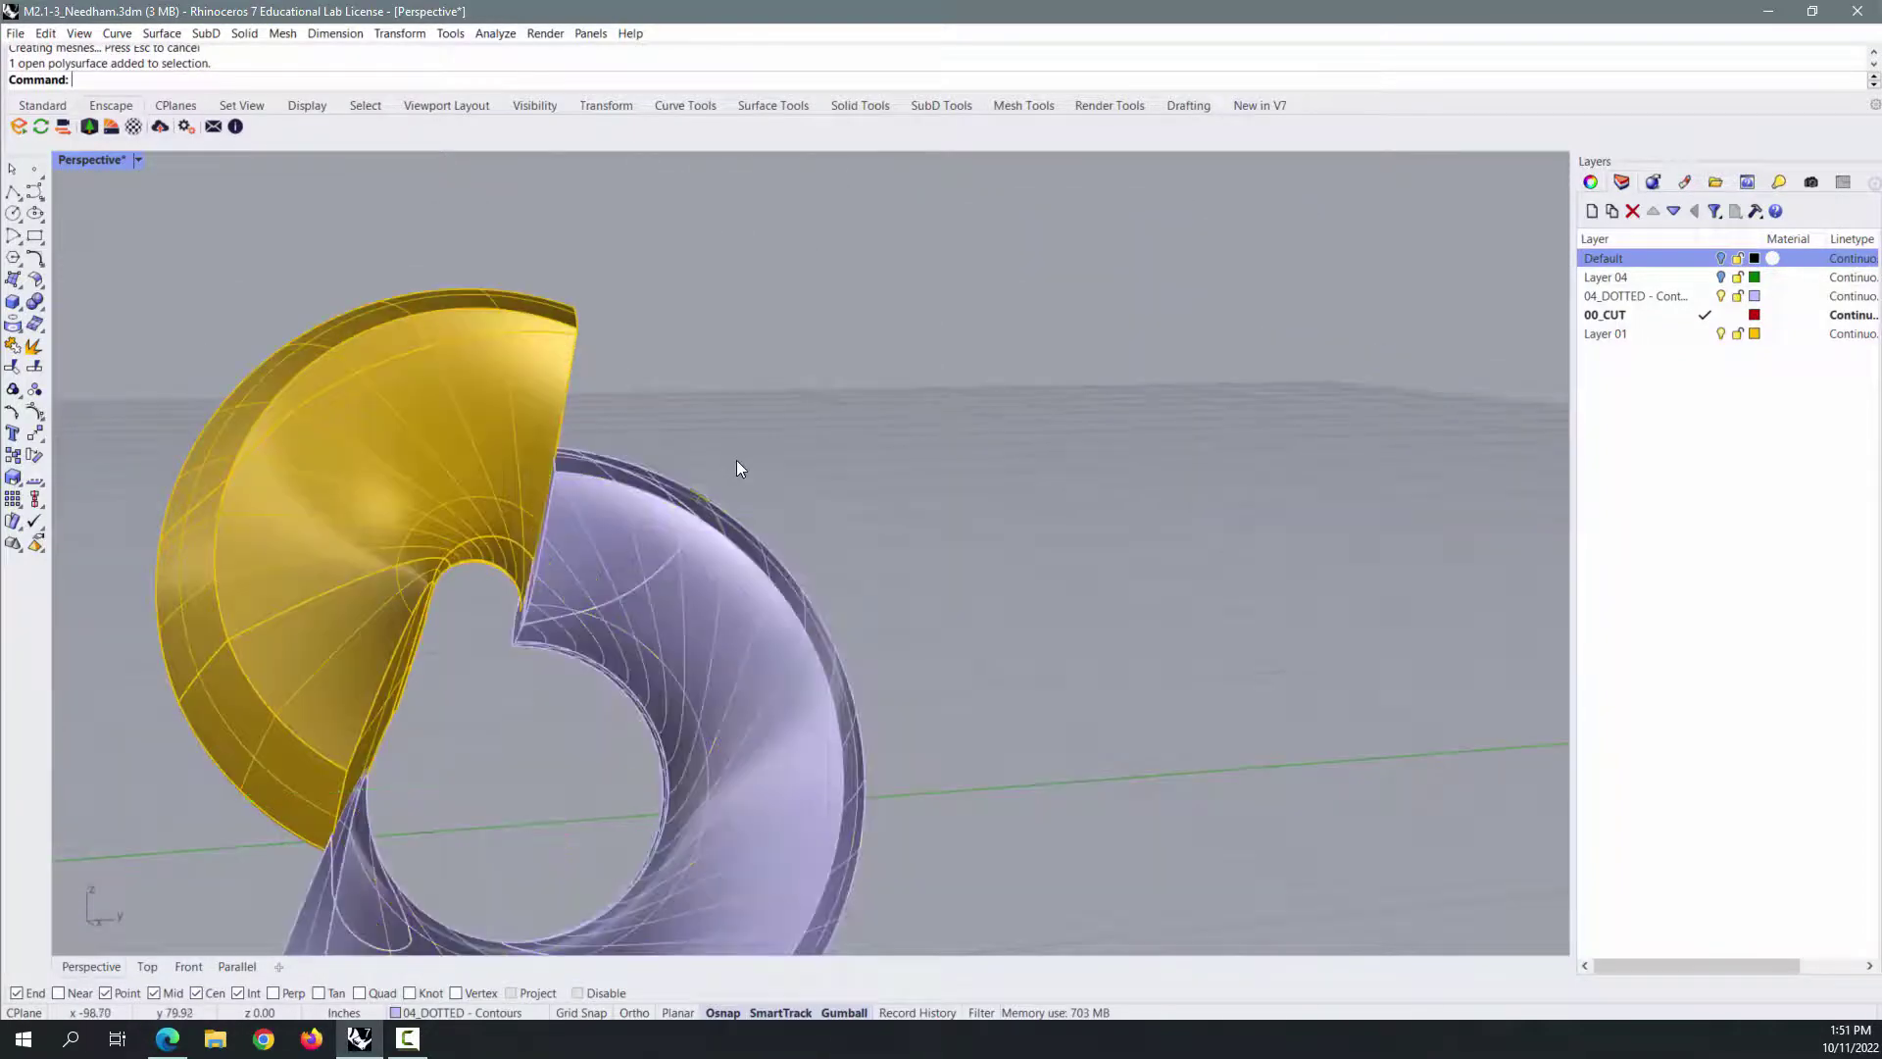
{"action": "left_click", "coordinate": [597, 520]}
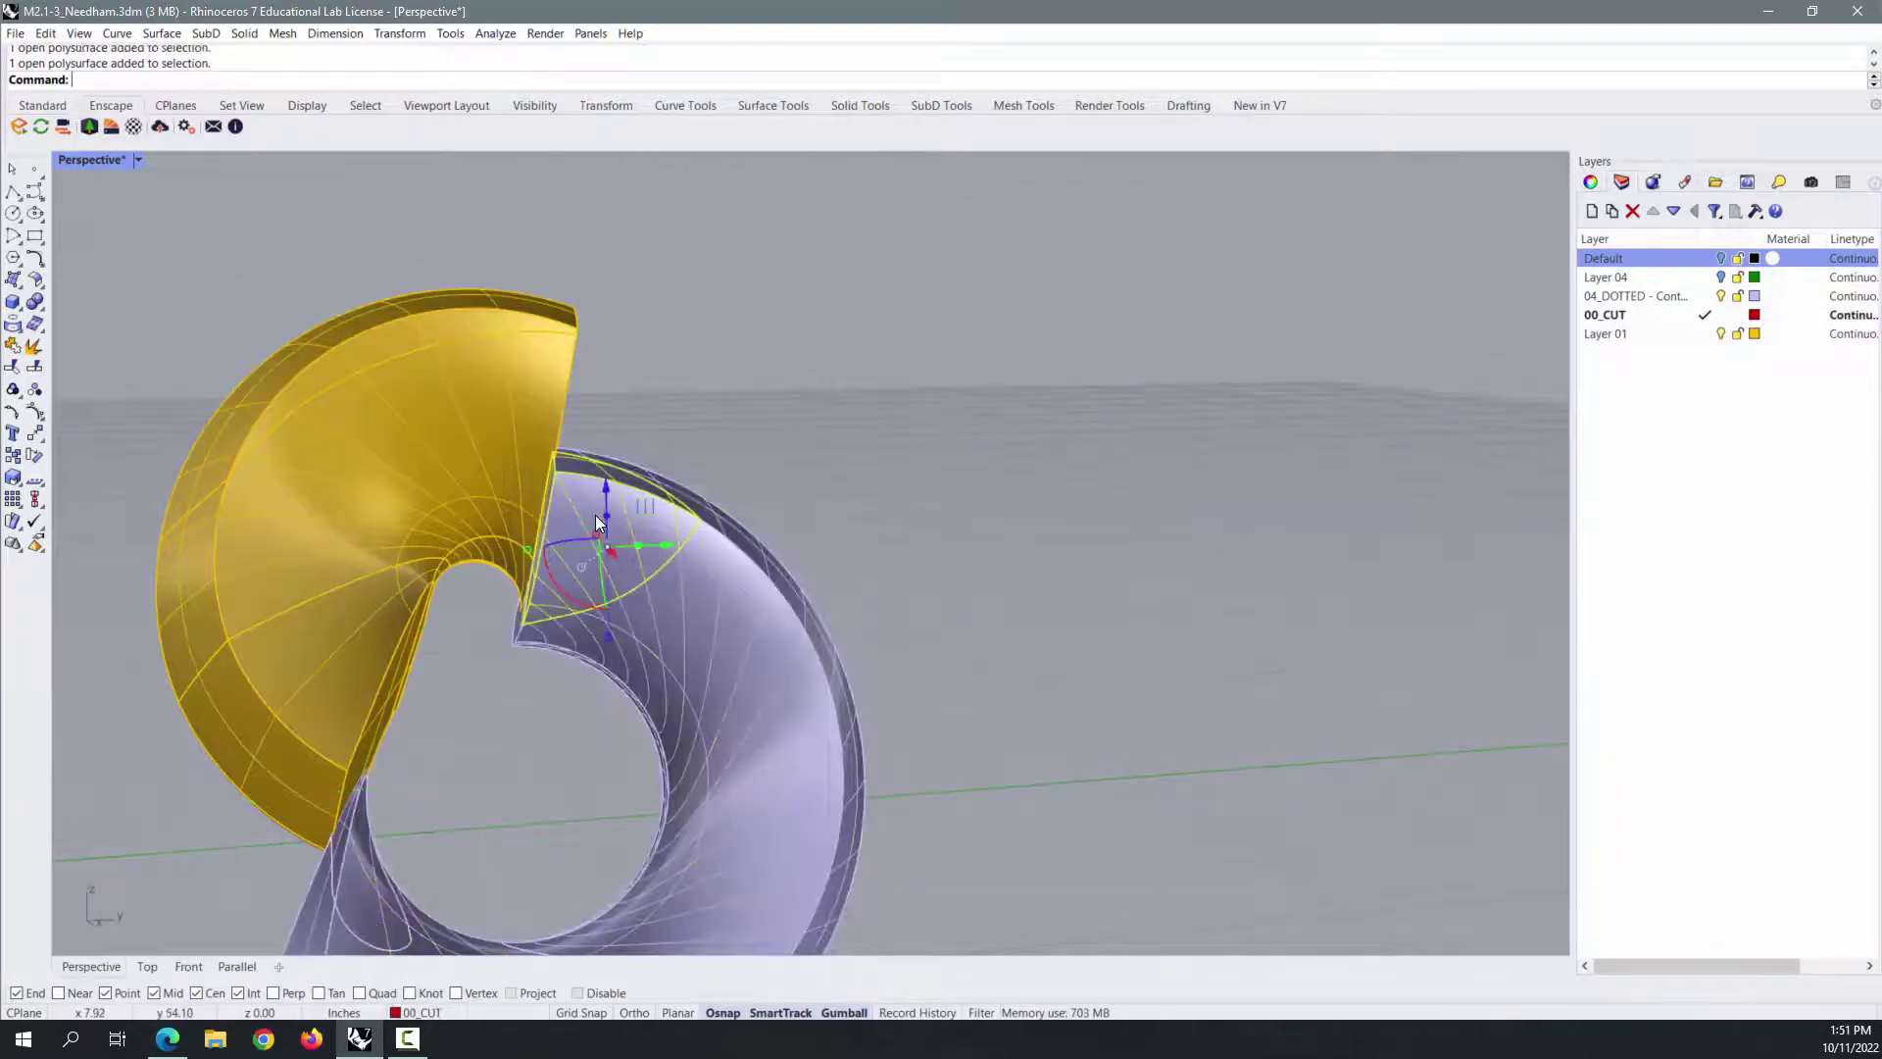
{"action": "left_click", "coordinate": [509, 333]}
{"action": "left_click", "coordinate": [580, 239]}
{"action": "scroll", "coordinate": [580, 240], "scroll_direction": "down", "scroll_amount": 6}
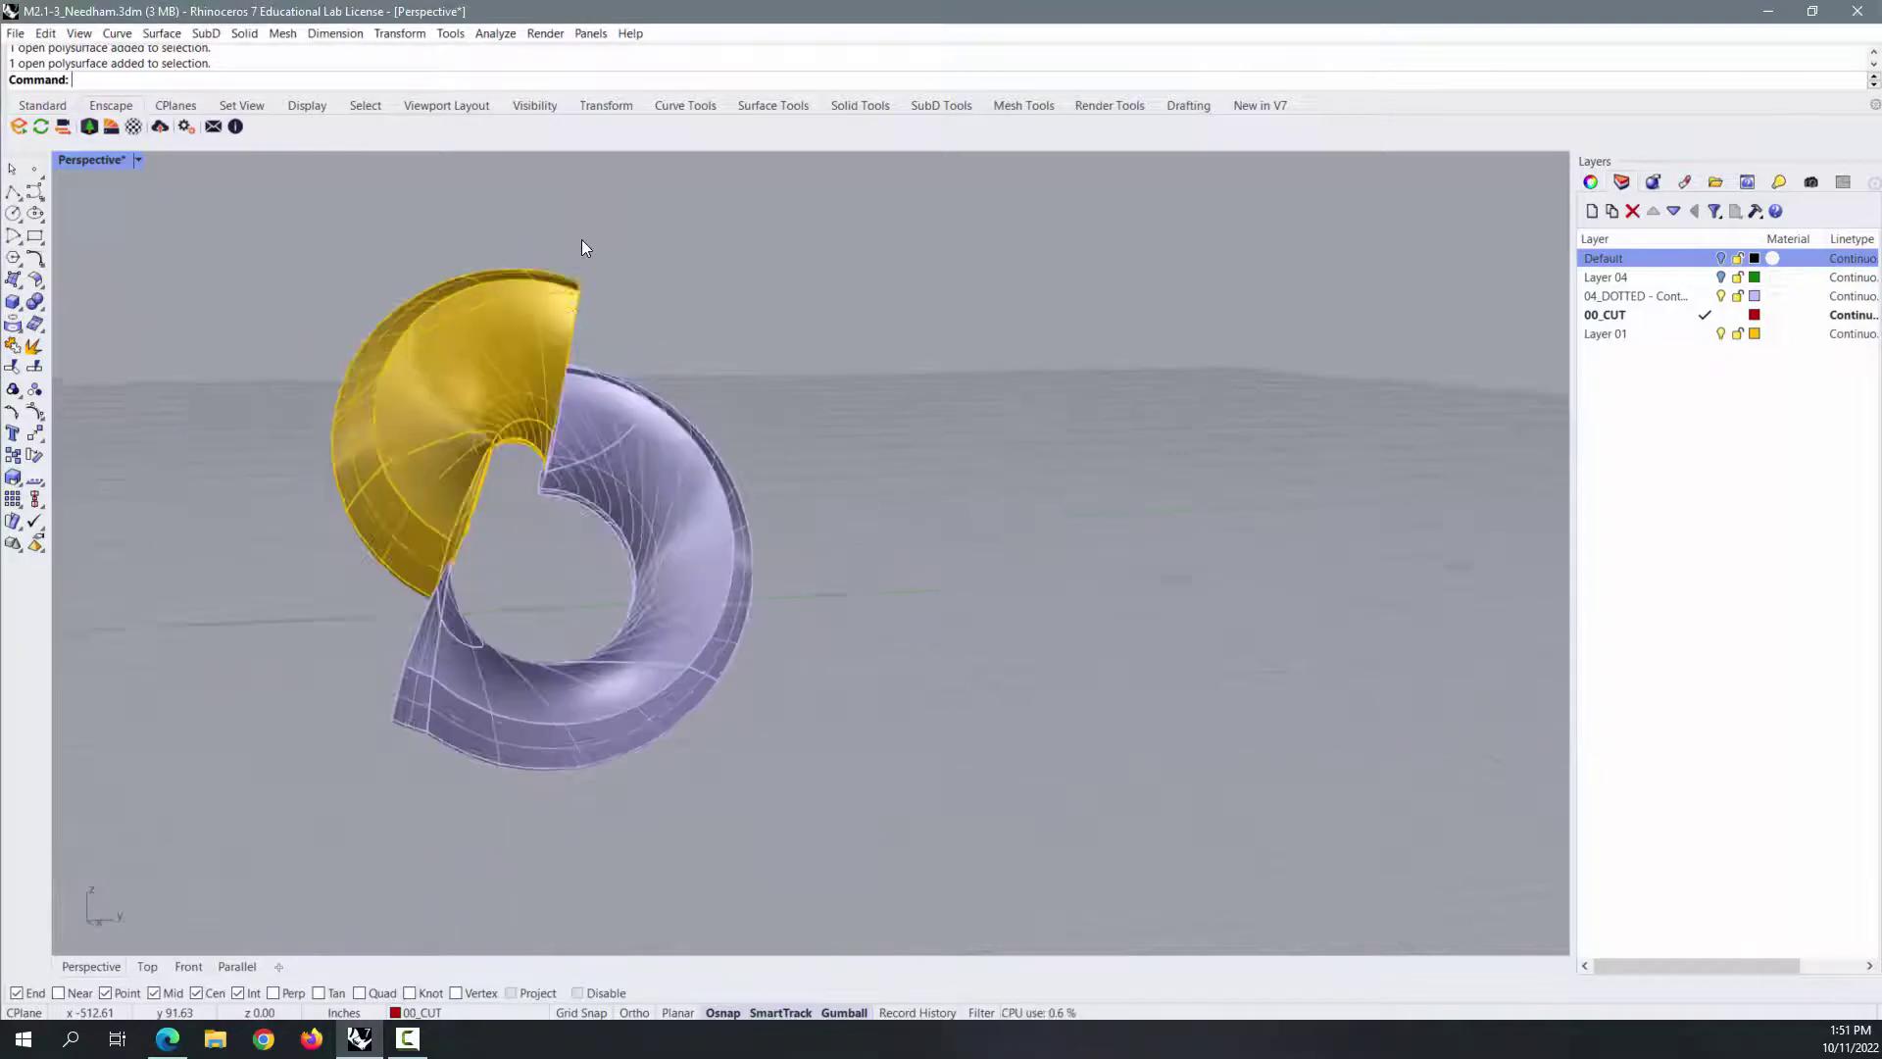
Examine the yellow and lavender segments from the front and side, selecting each piece to inspect its extent and ends.
{"action": "right_click_drag", "start_coordinate": [580, 239], "coordinate": [515, 344]}
{"action": "left_click", "coordinate": [514, 343]}
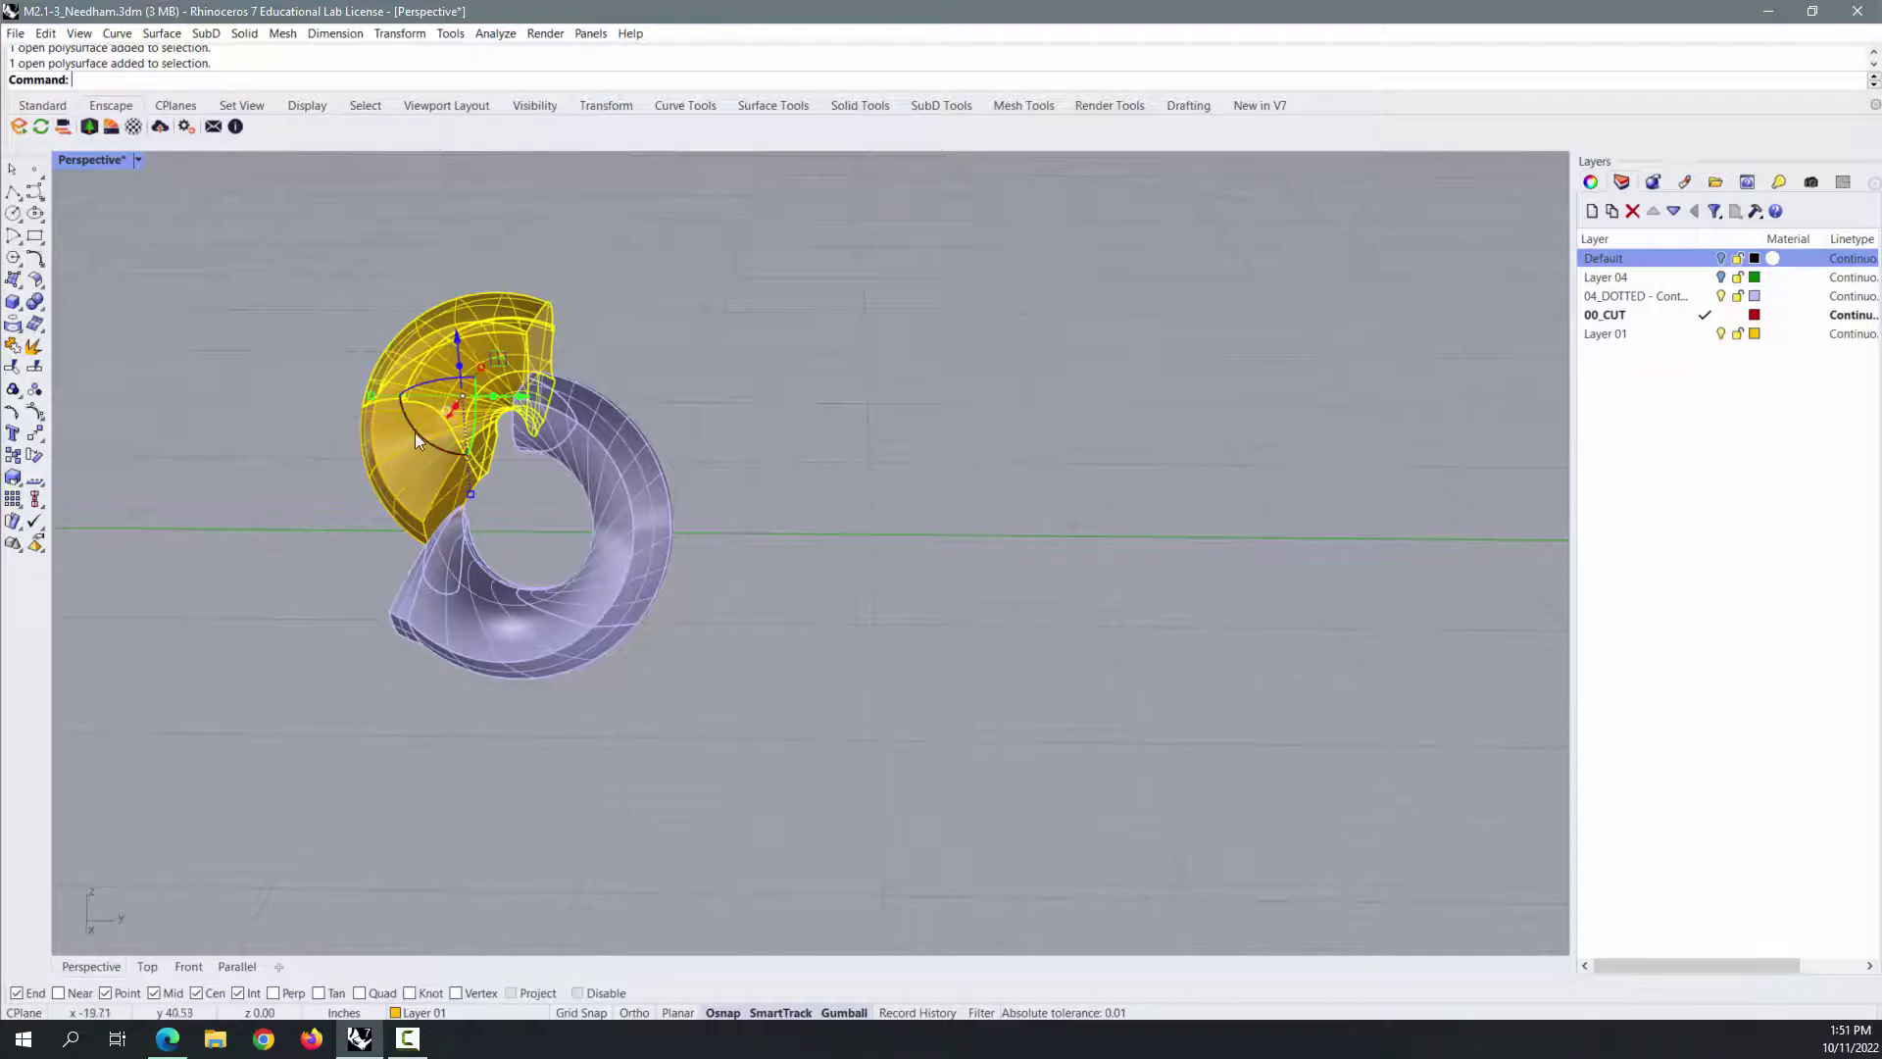
{"action": "left_click", "coordinate": [415, 442], "text": "shift"}
{"action": "right_click_drag", "start_coordinate": [431, 428], "coordinate": [650, 450]}
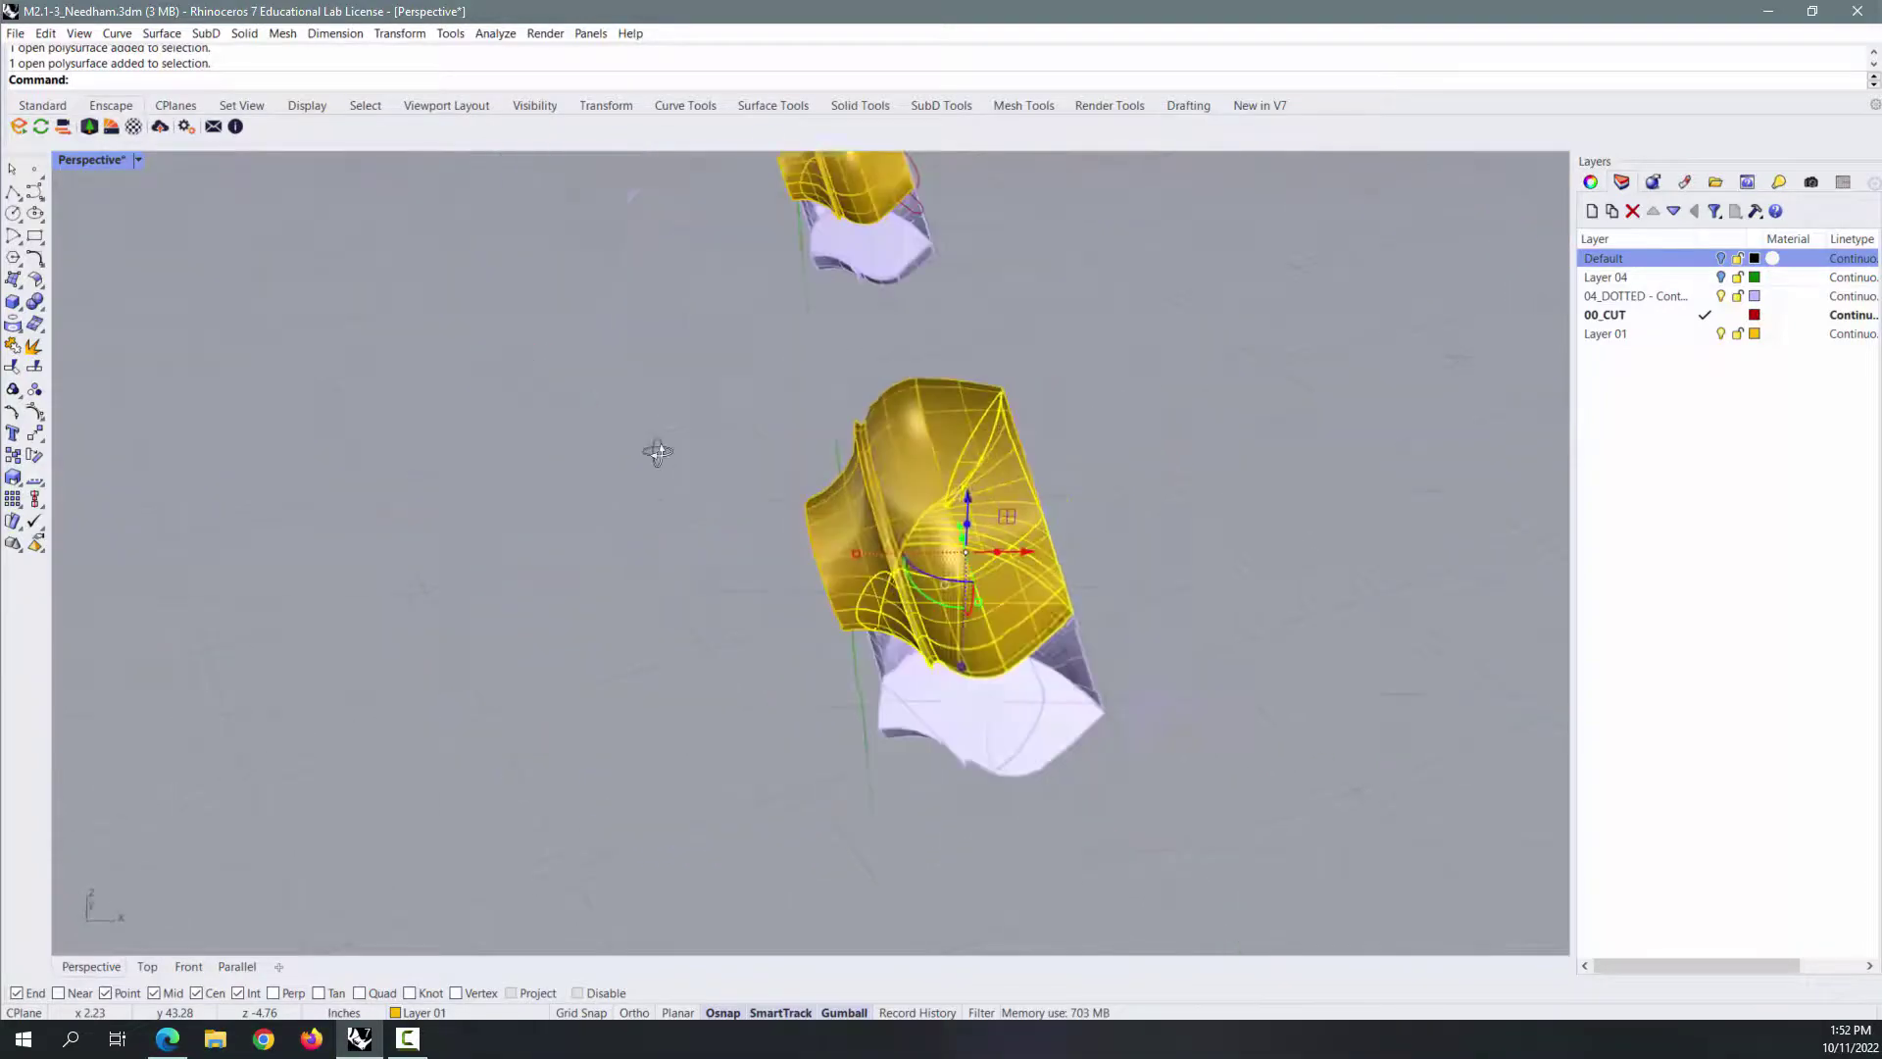
{"action": "left_click", "coordinate": [902, 710]}
{"action": "right_click_drag", "start_coordinate": [904, 725], "coordinate": [1047, 709]}
{"action": "left_click", "coordinate": [1047, 709]}
{"action": "left_click", "coordinate": [1145, 590]}
{"action": "right_click_drag", "start_coordinate": [1145, 590], "coordinate": [862, 672]}
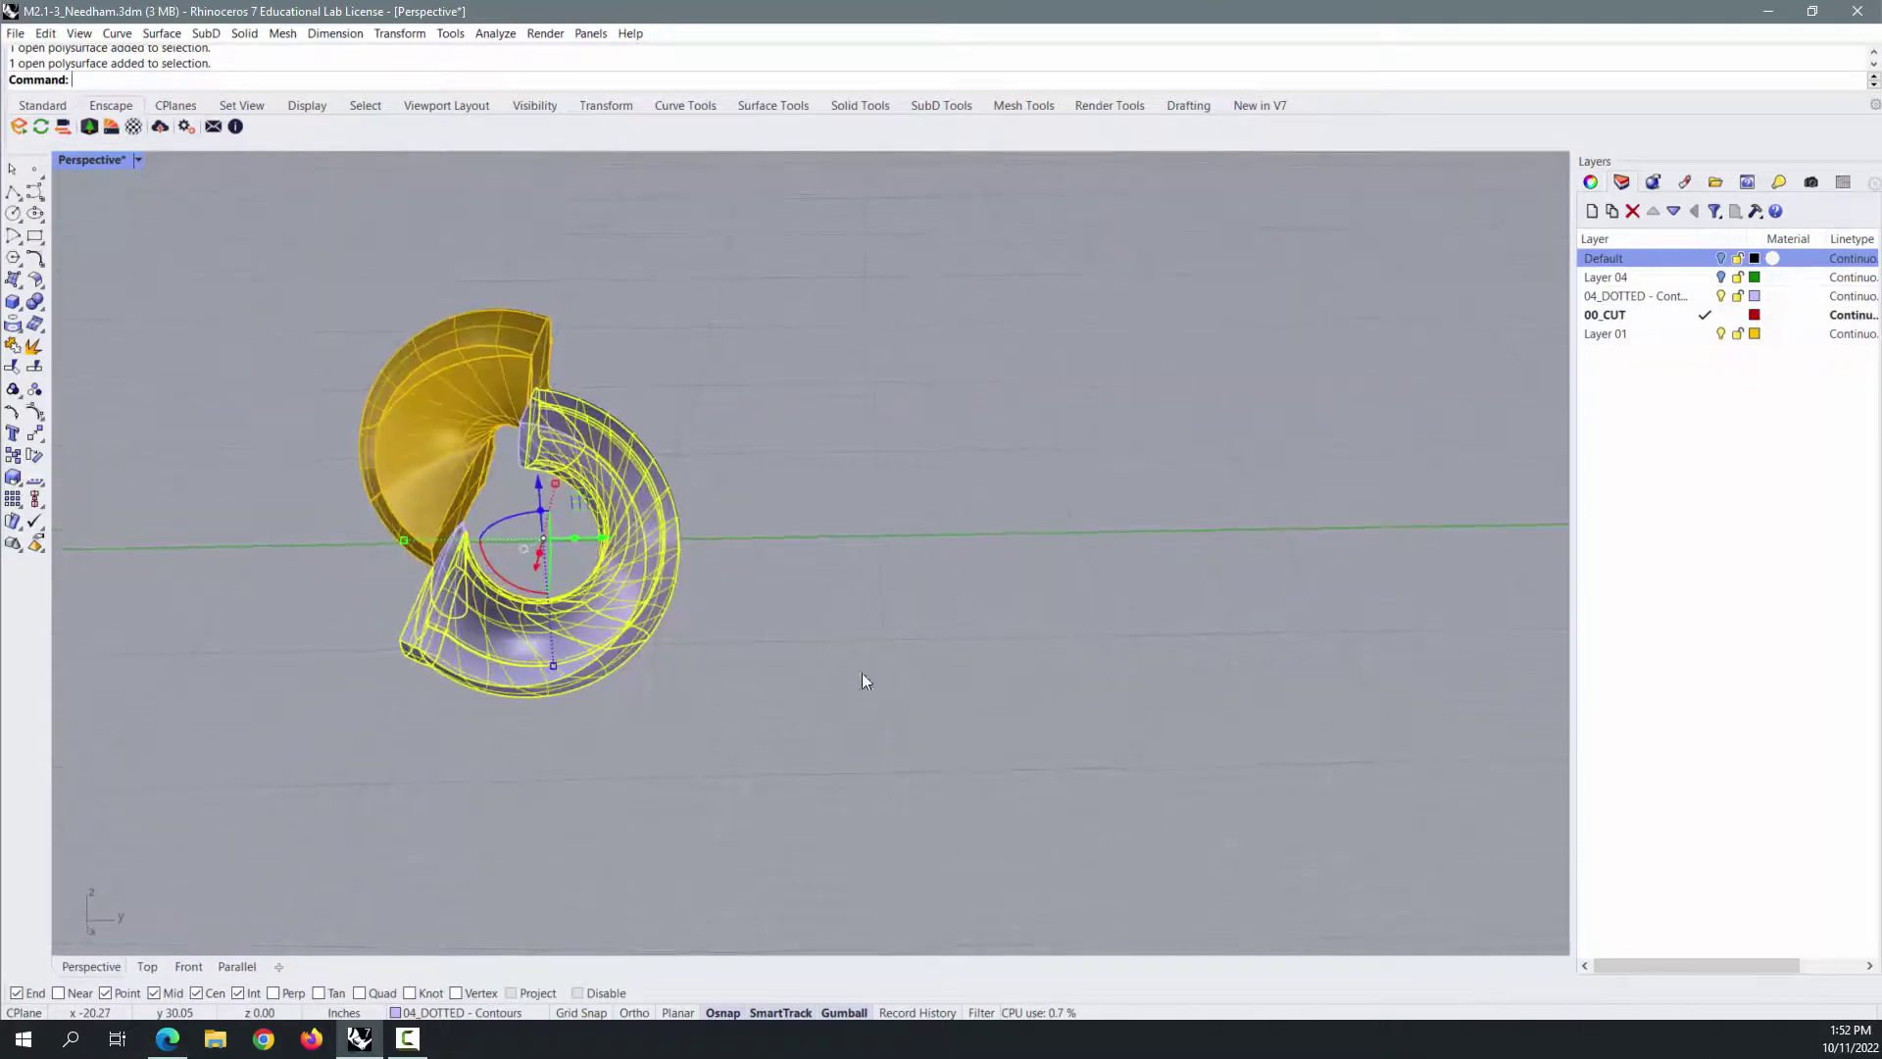
{"action": "left_click", "coordinate": [550, 443]}
{"action": "left_click", "coordinate": [779, 424]}
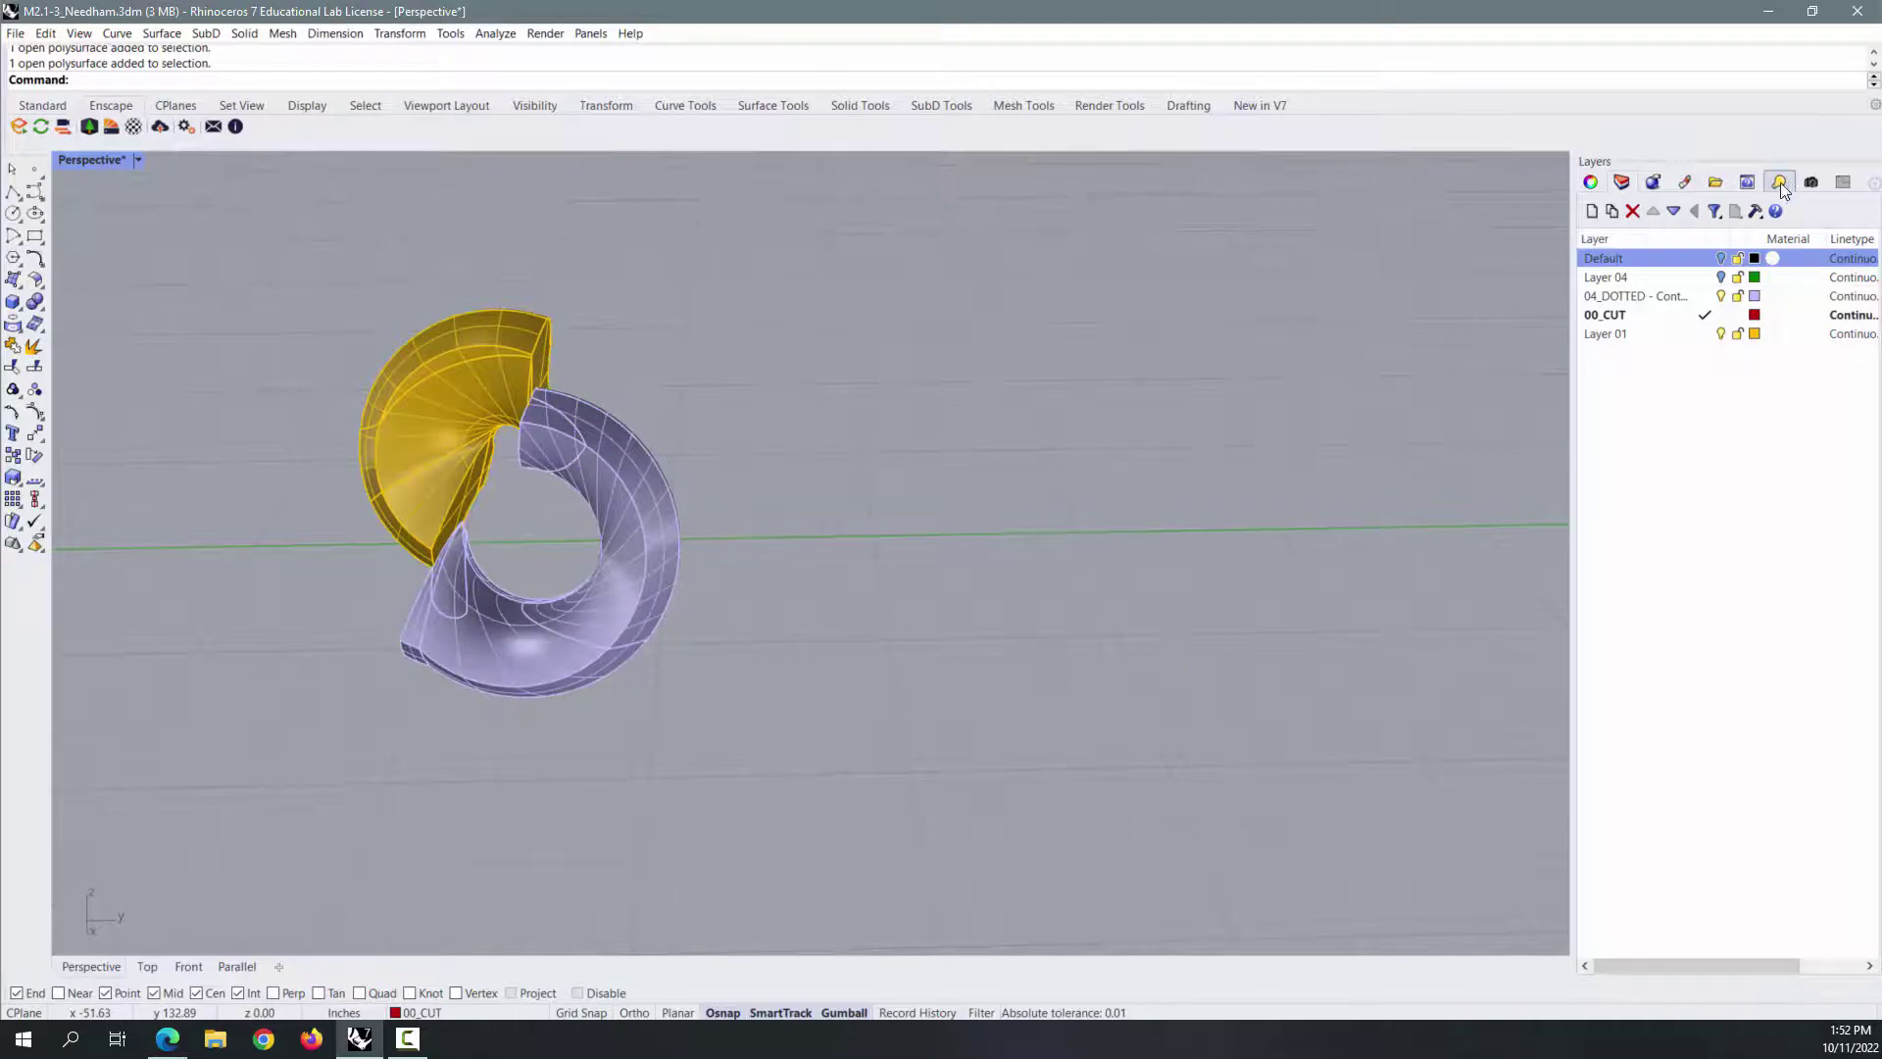
Turn the Default layer back on and examine how the extruded cutter crosses the yellow and lavender segments.
{"action": "left_click", "coordinate": [1721, 259]}
{"action": "right_click_drag", "start_coordinate": [1143, 463], "coordinate": [1029, 355]}
{"action": "right_click_drag", "start_coordinate": [589, 413], "coordinate": [486, 511]}
{"action": "right_click_drag", "start_coordinate": [627, 555], "coordinate": [541, 597]}
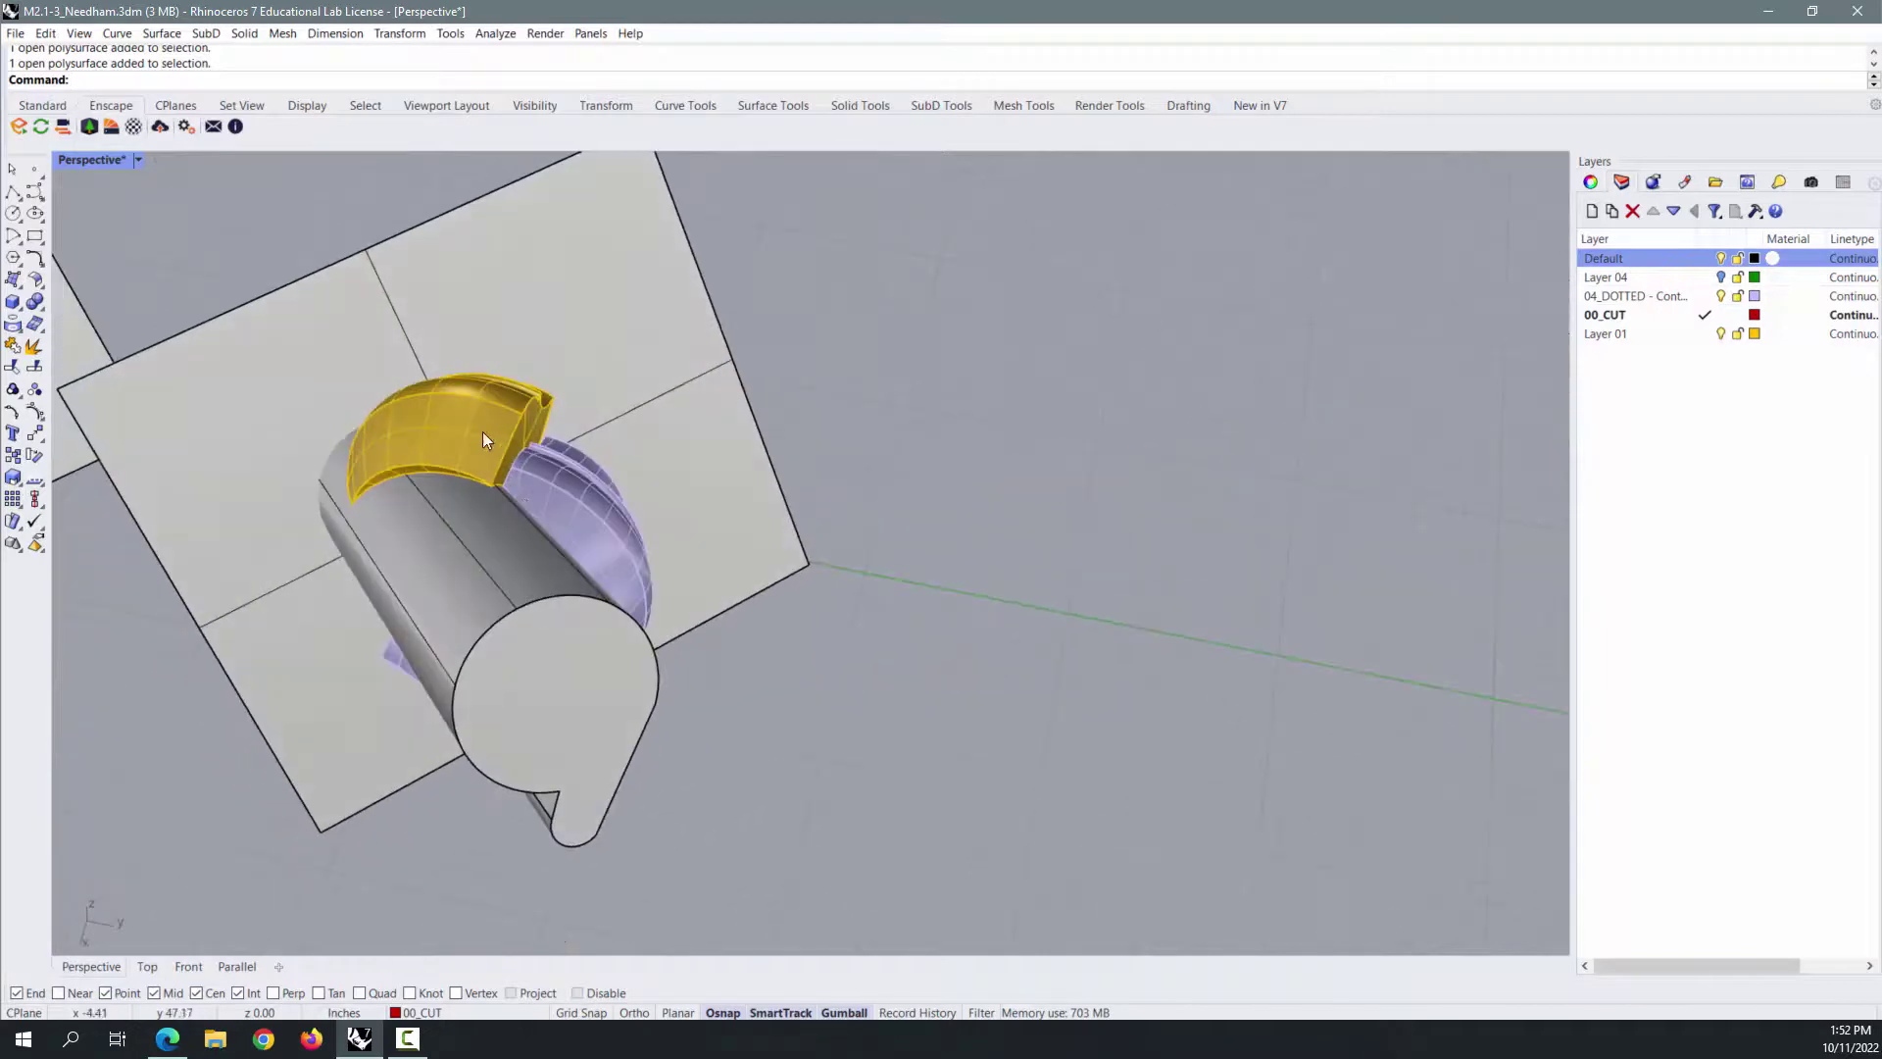
{"action": "right_click_drag", "start_coordinate": [967, 477], "coordinate": [1007, 428]}
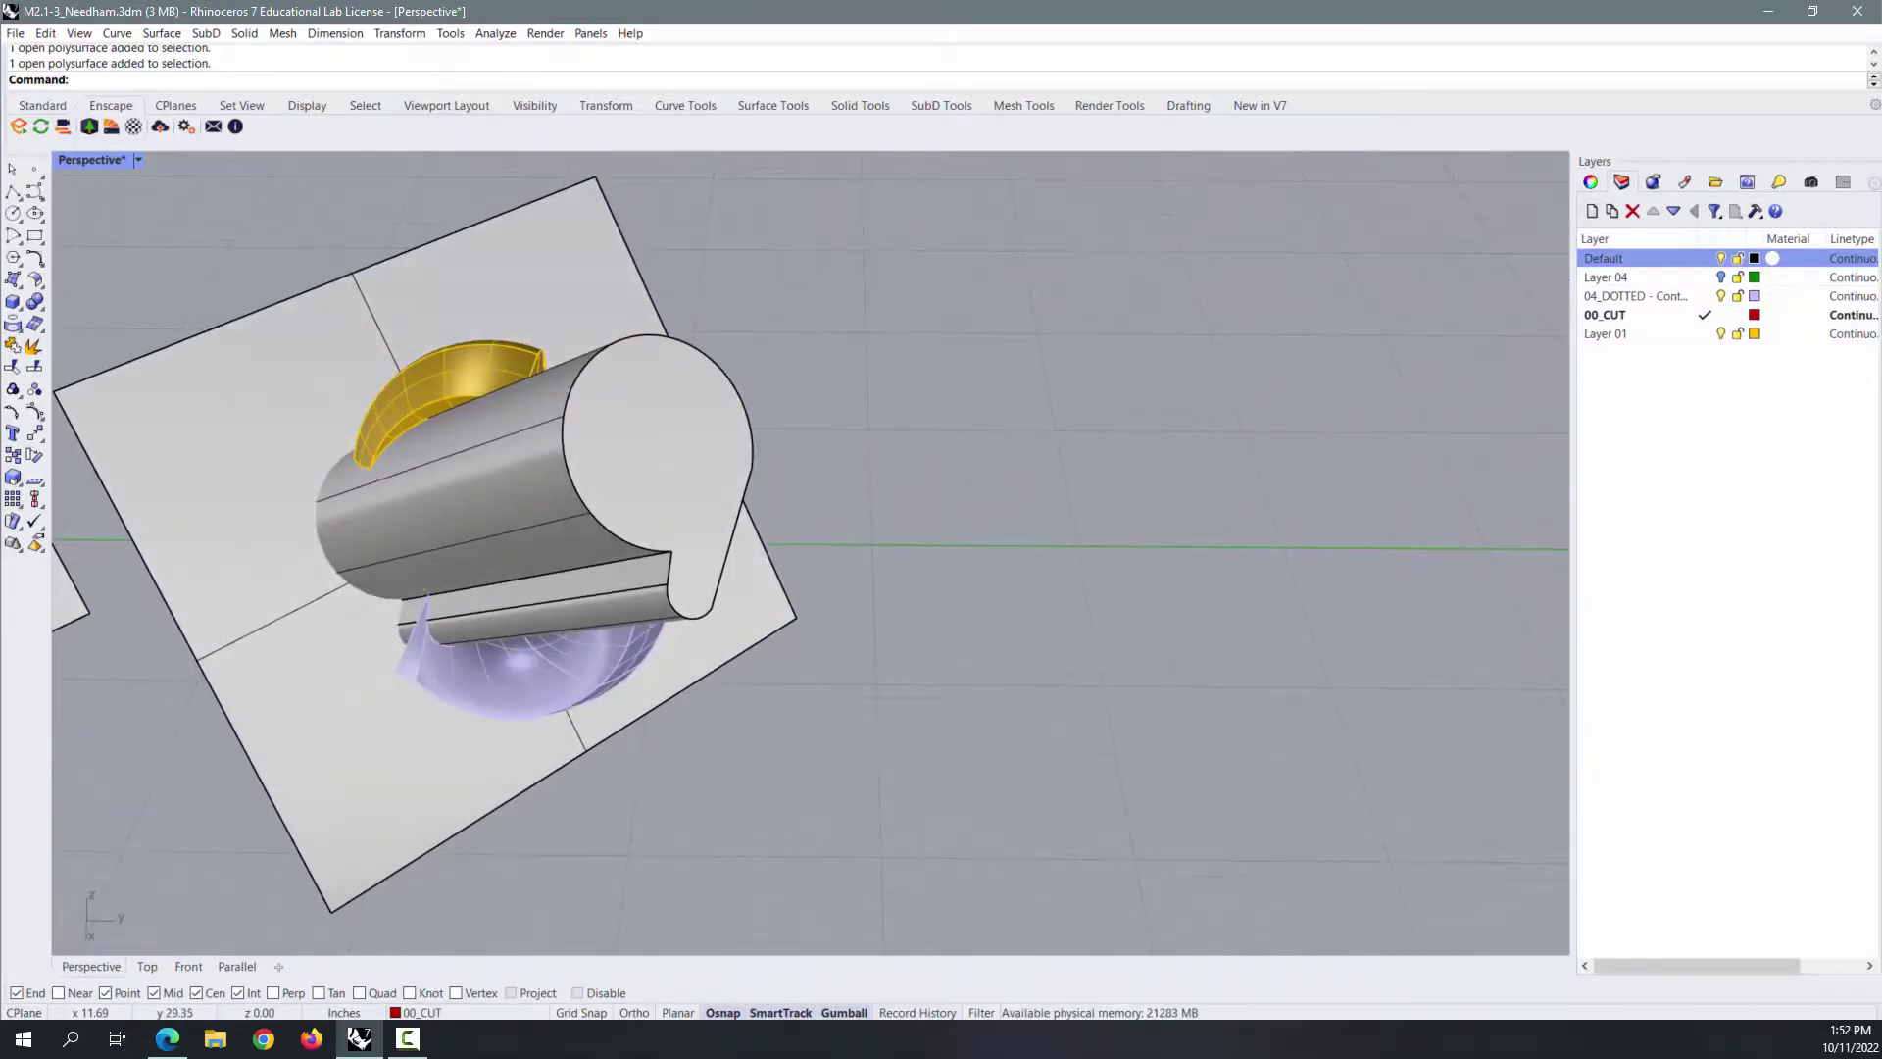